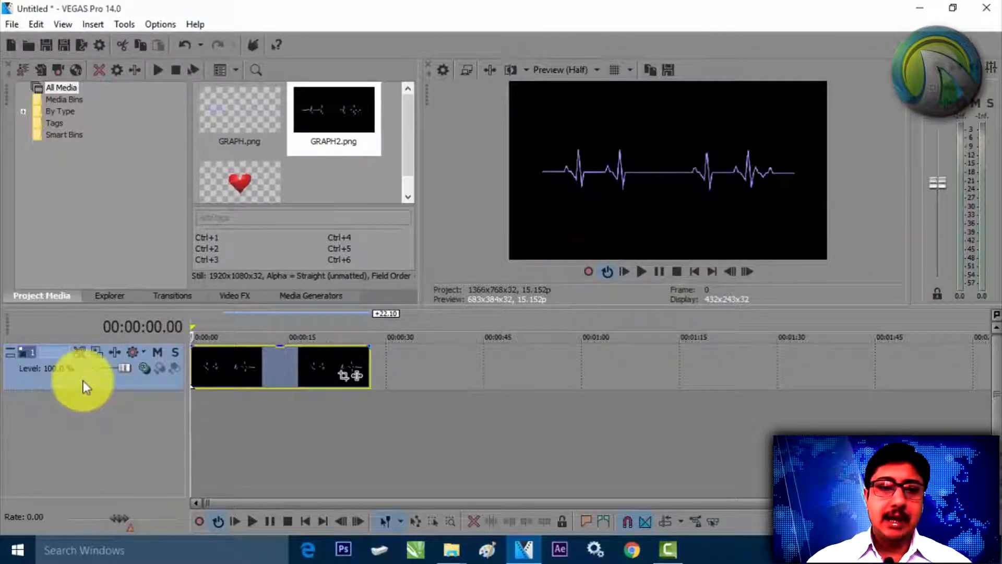
Insert a video track above the GRAPH2.png track and place GRAPH.png on it, spanning the same length as the GRAPH2.png event
right_click(83, 380)
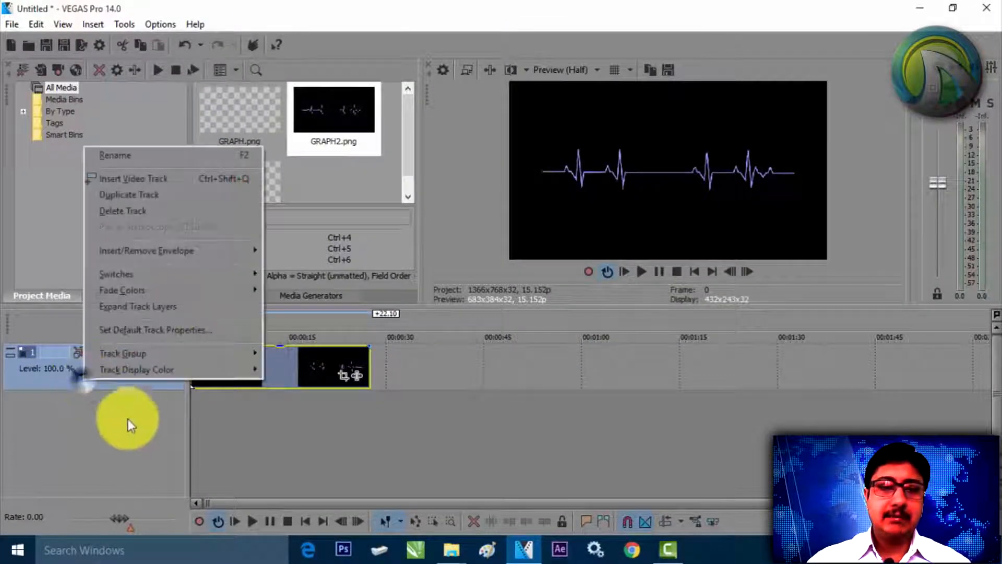
left_click(150, 180)
left_click_drag(225, 108, 365, 379)
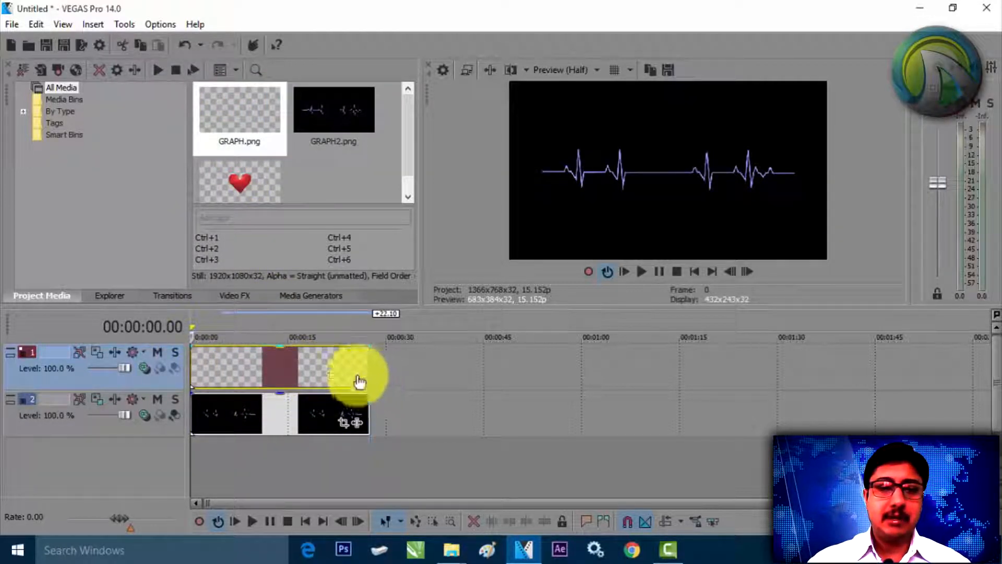
left_click(261, 365)
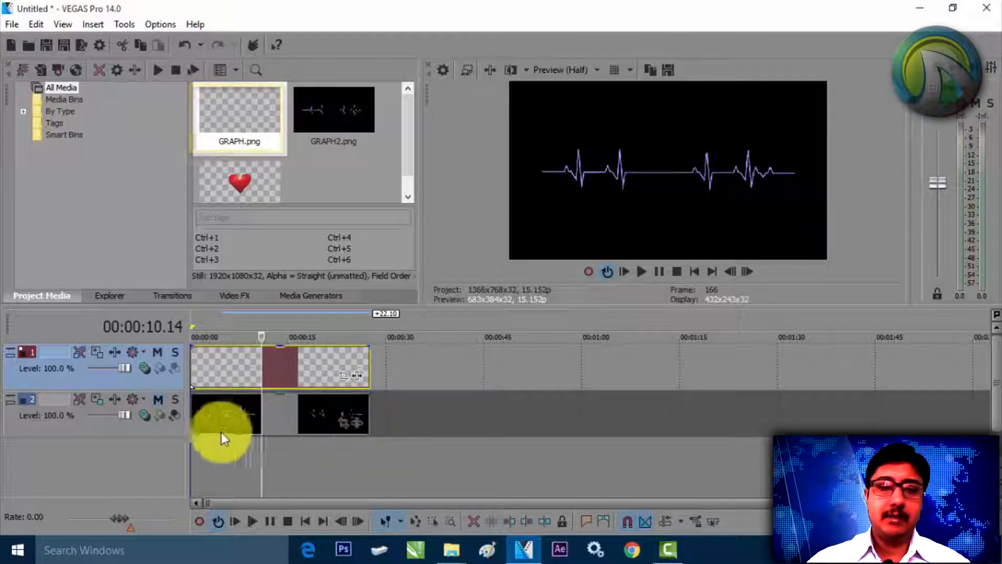
Insert another video track on top, place HEART.png at its start and extend the event to the end of the graph events
right_click(105, 468)
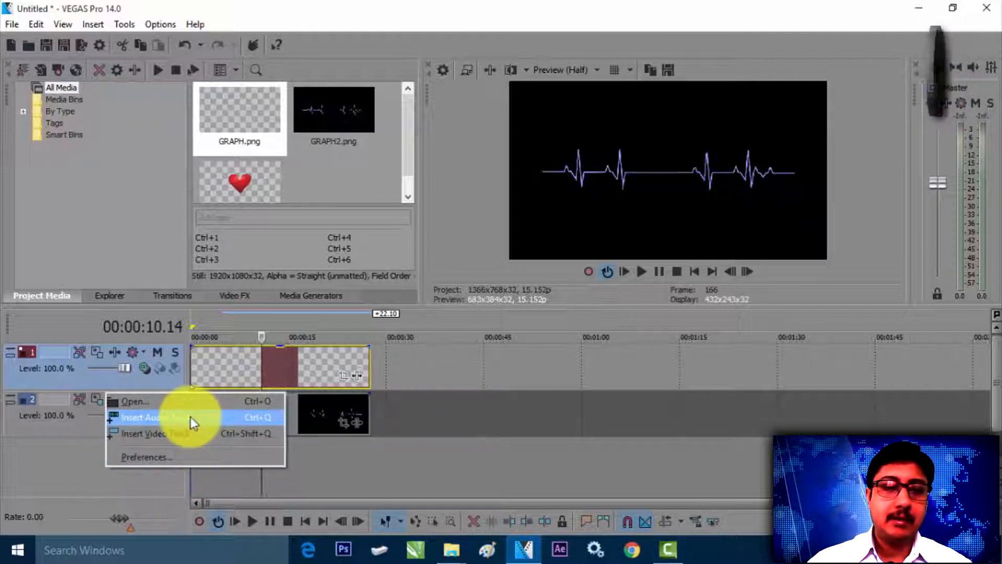
left_click(202, 434)
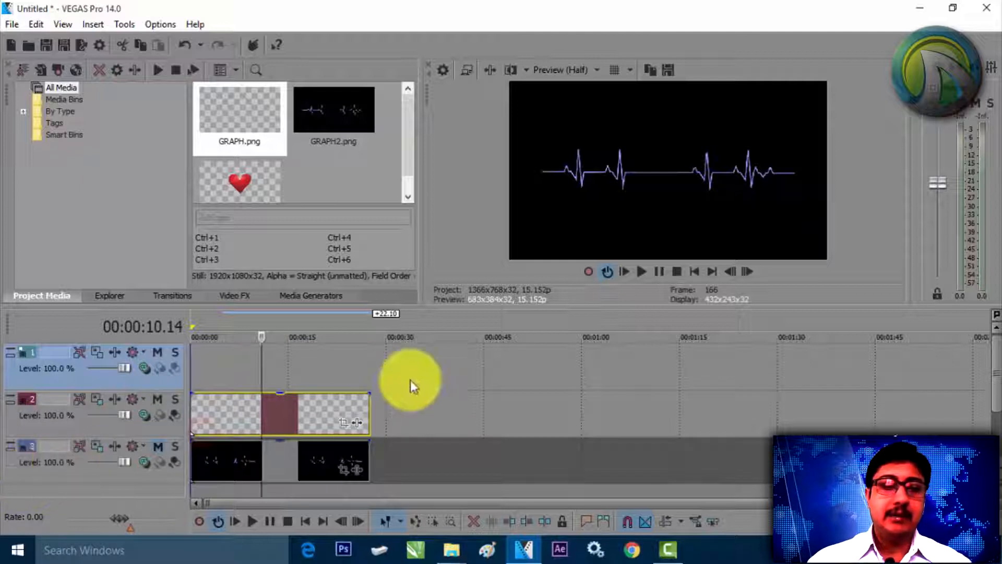
left_click(242, 180)
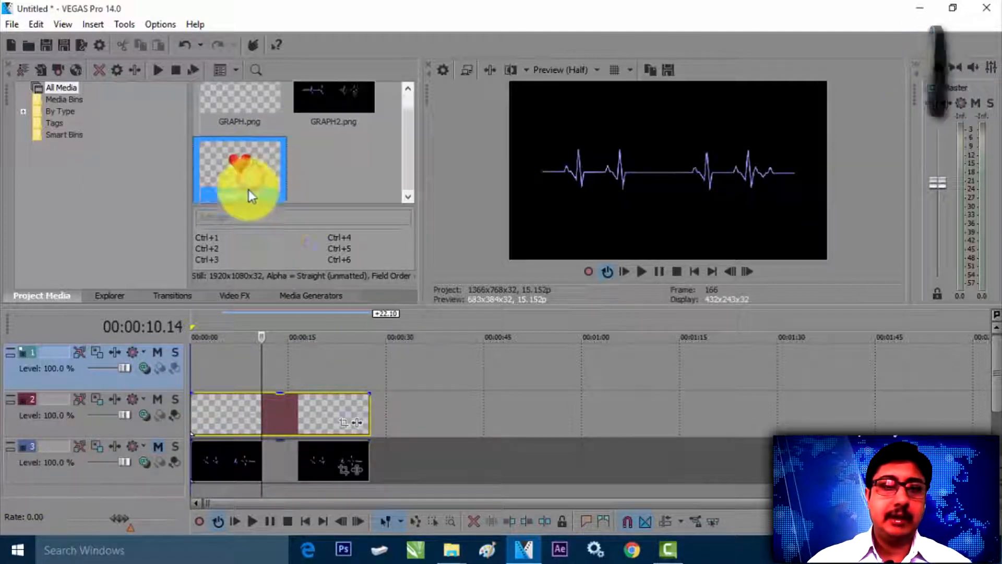
left_click_drag(243, 178, 224, 366)
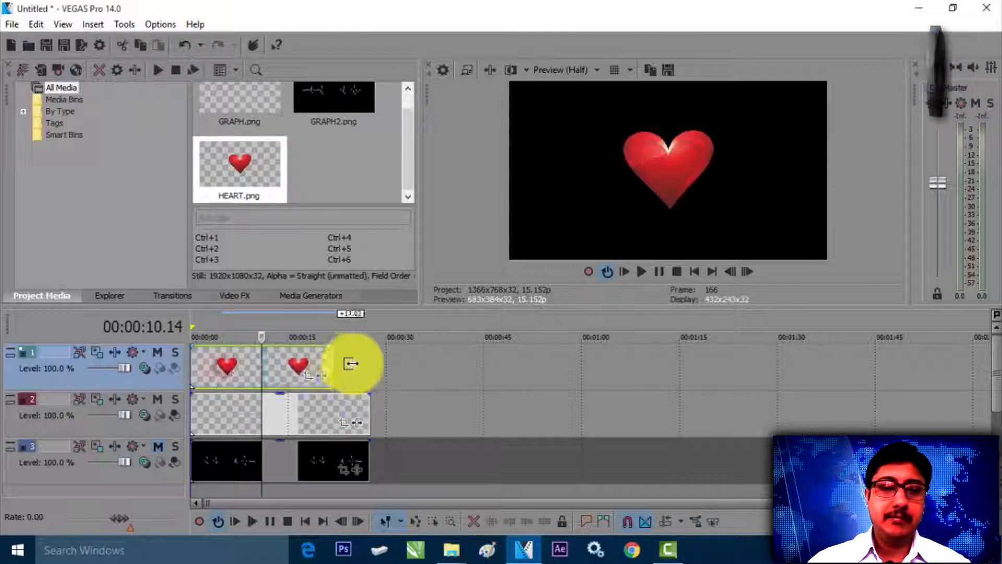
left_click_drag(361, 365, 372, 365)
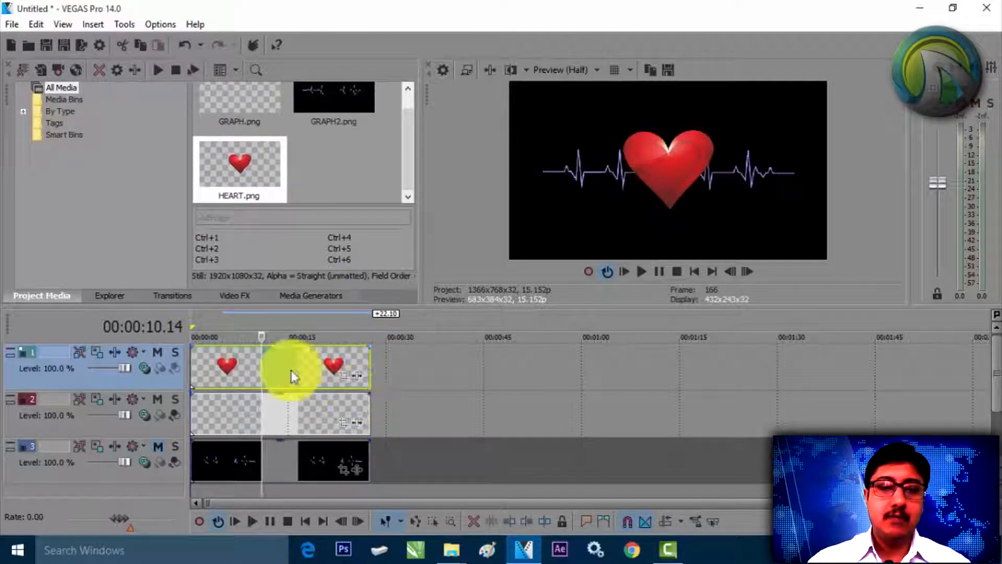
left_click_drag(291, 371, 260, 375)
left_click(302, 362)
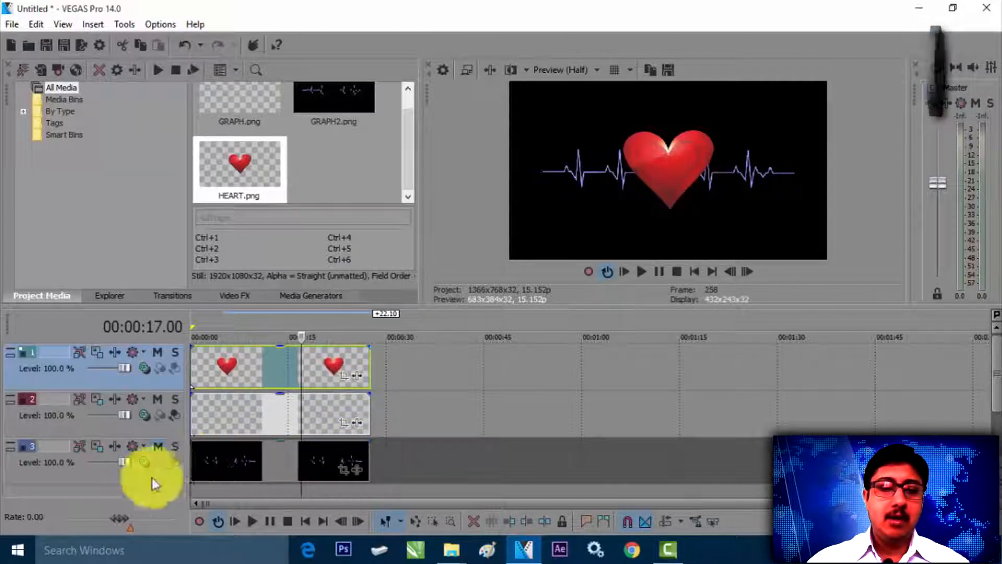
Delete the GRAPH.png event from the middle track
left_click(128, 474)
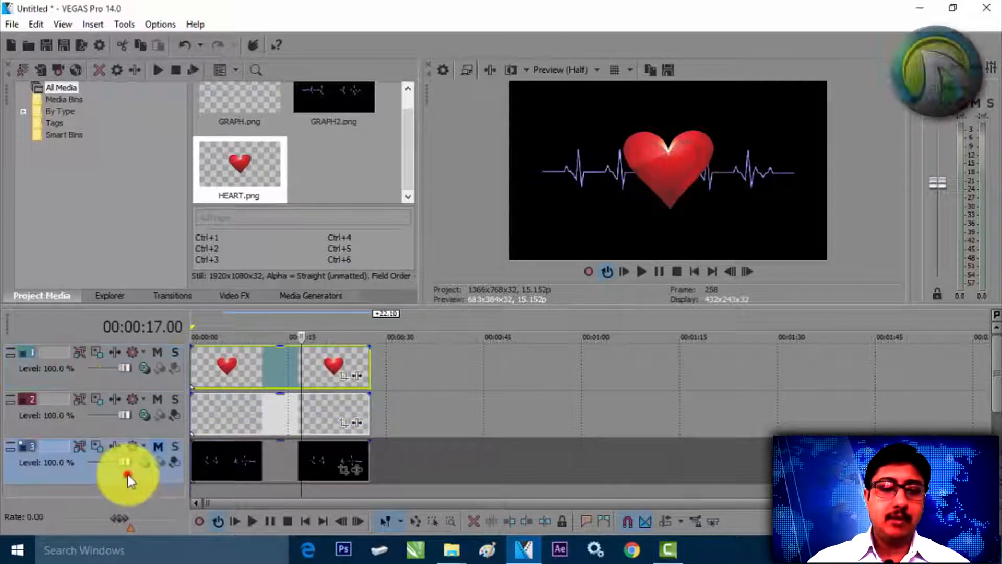
left_click(211, 416)
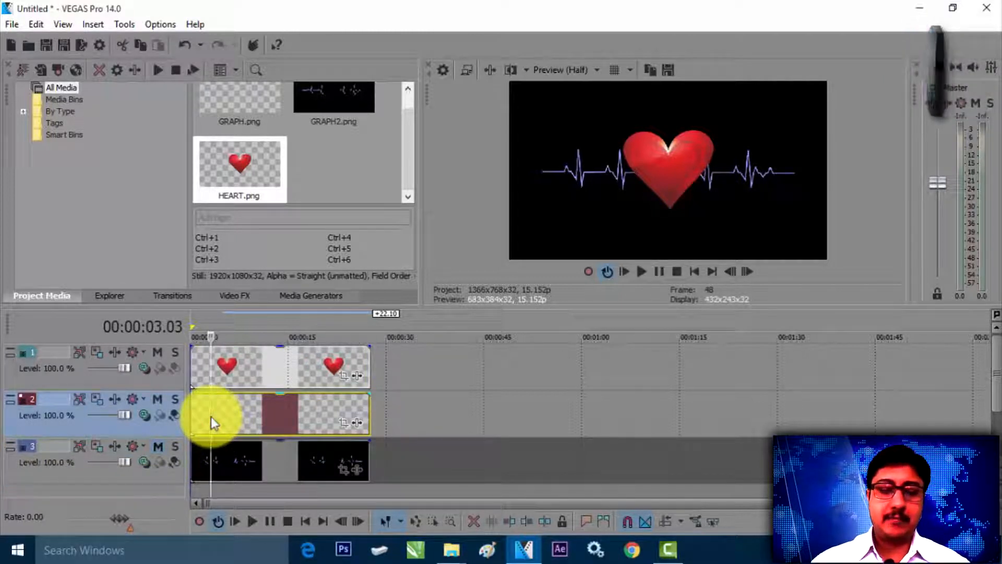
key("Delete")
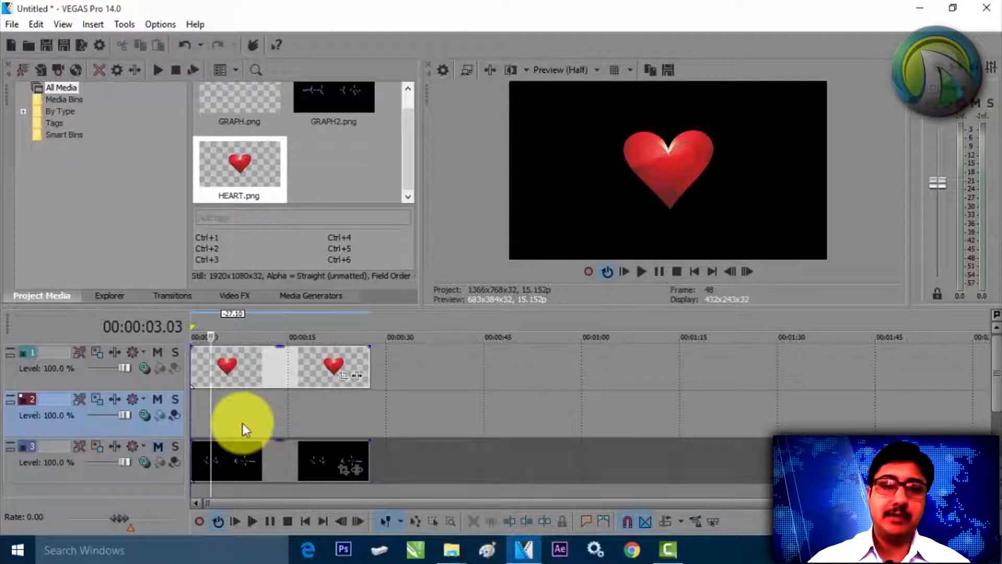
Mute the HEART.png track and unmute the GRAPH2.png track
left_click(233, 454)
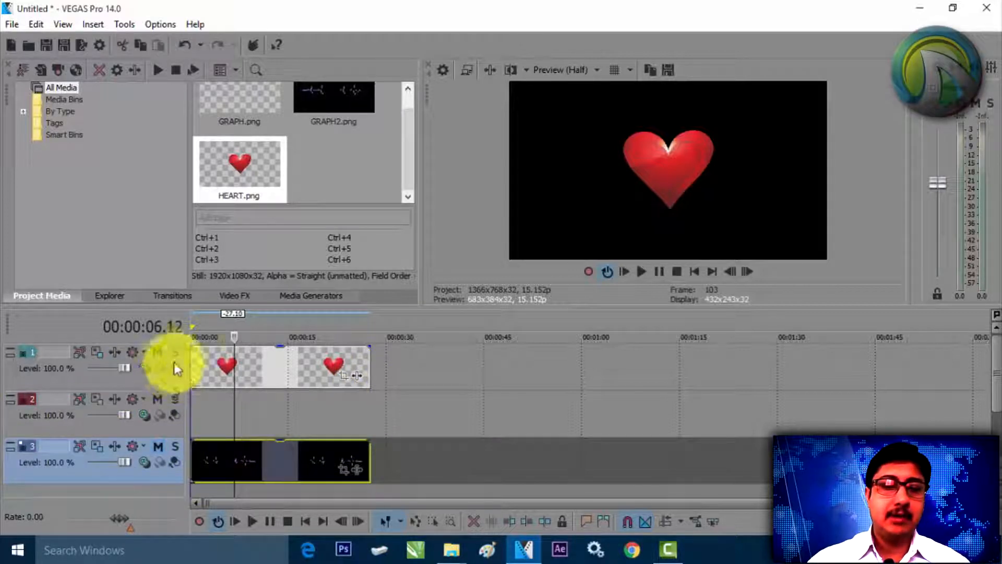
left_click(158, 352)
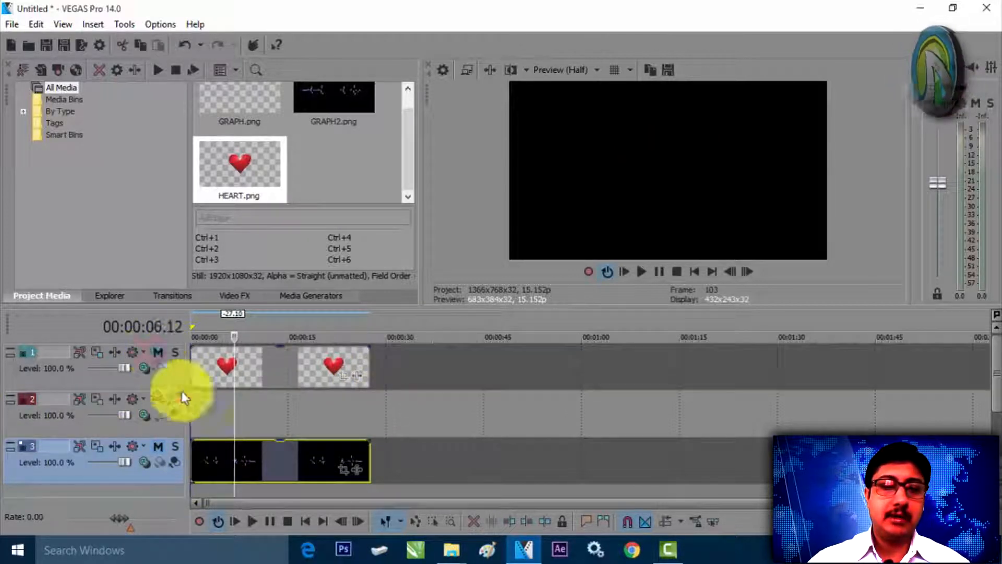
left_click(211, 460)
left_click(261, 460)
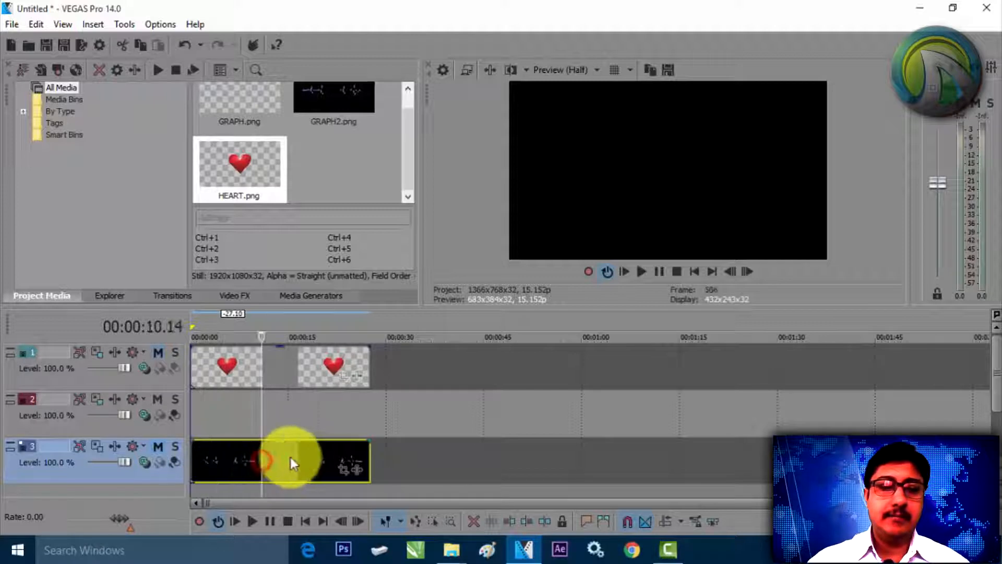
left_click(291, 459)
mouse_move(136, 445)
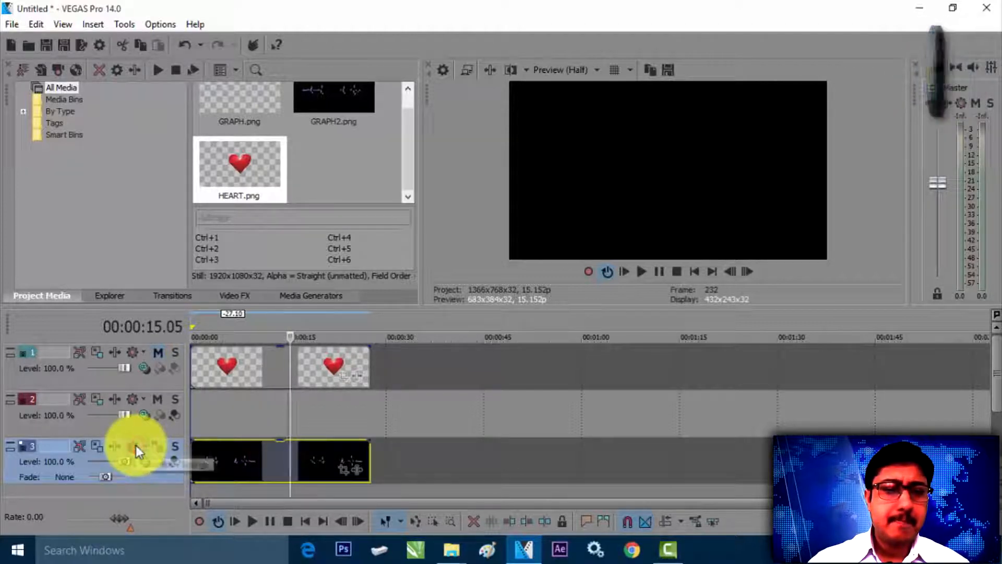
left_click(146, 469)
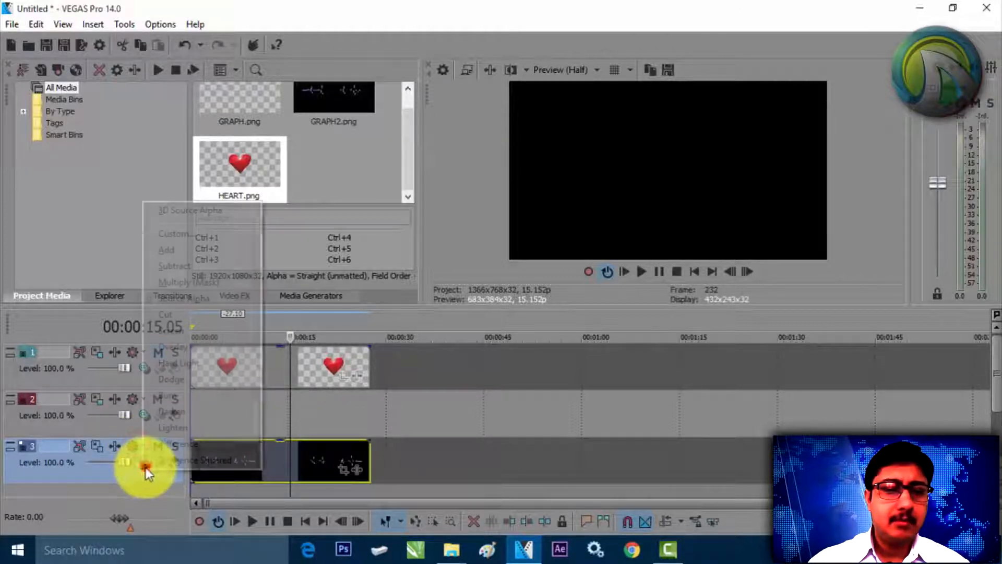
left_click(145, 469)
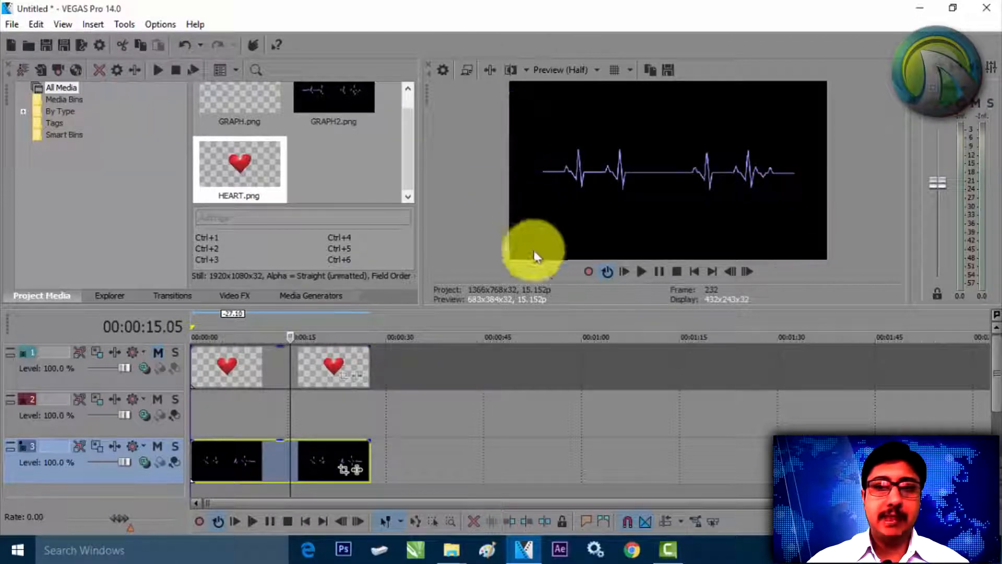
left_click(283, 464)
key("Delete")
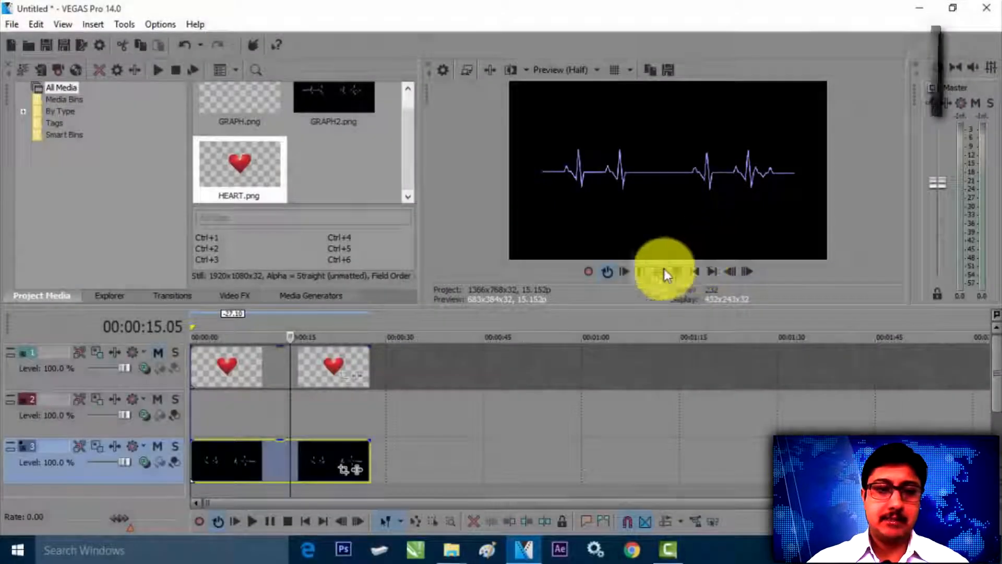
Reset the workspace to the Default Layout, with the Trimmer closed and the media pane narrowed beside the preview
left_click(316, 295)
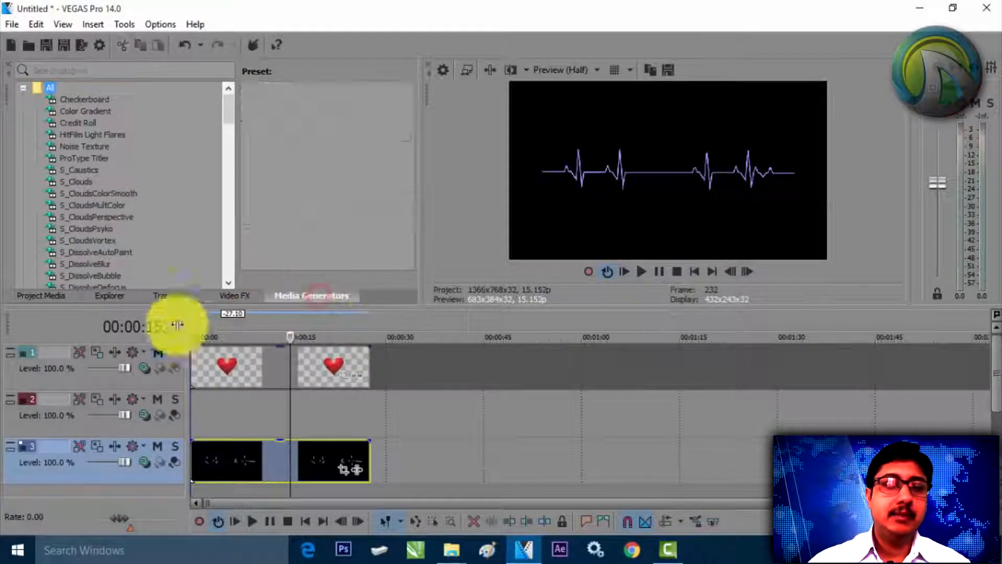
left_click_drag(225, 100, 227, 260)
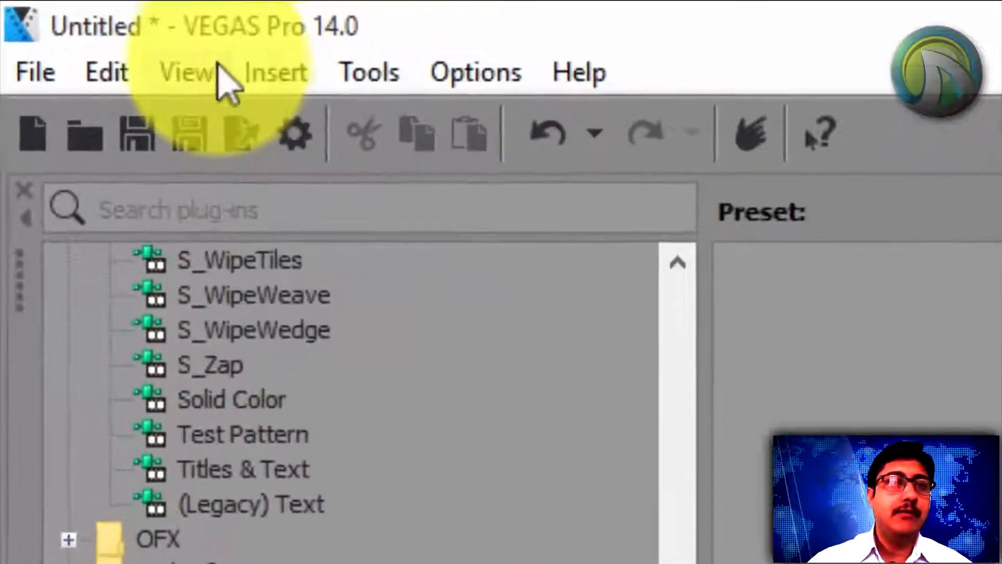
left_click(206, 73)
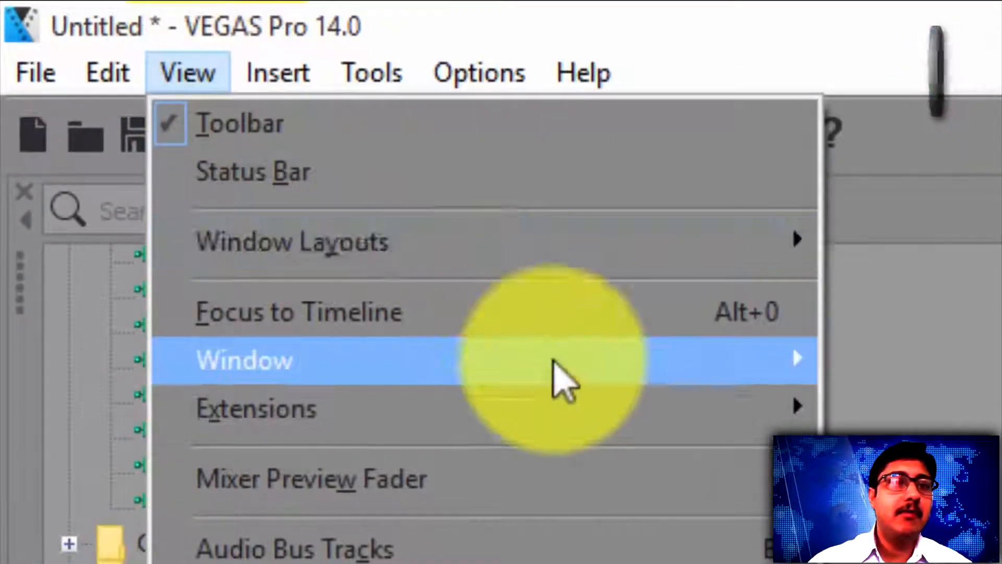
mouse_move(555, 363)
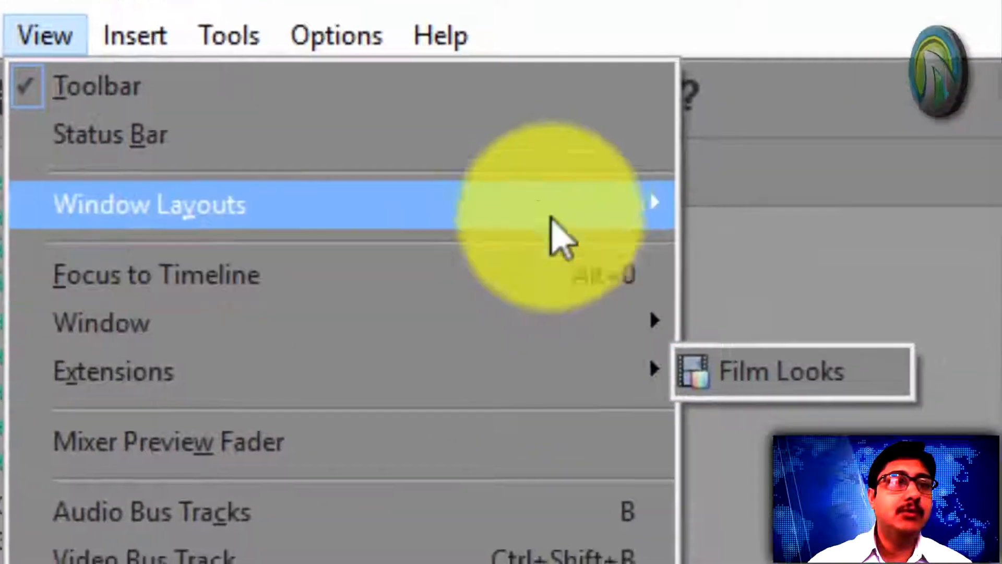
mouse_move(709, 258)
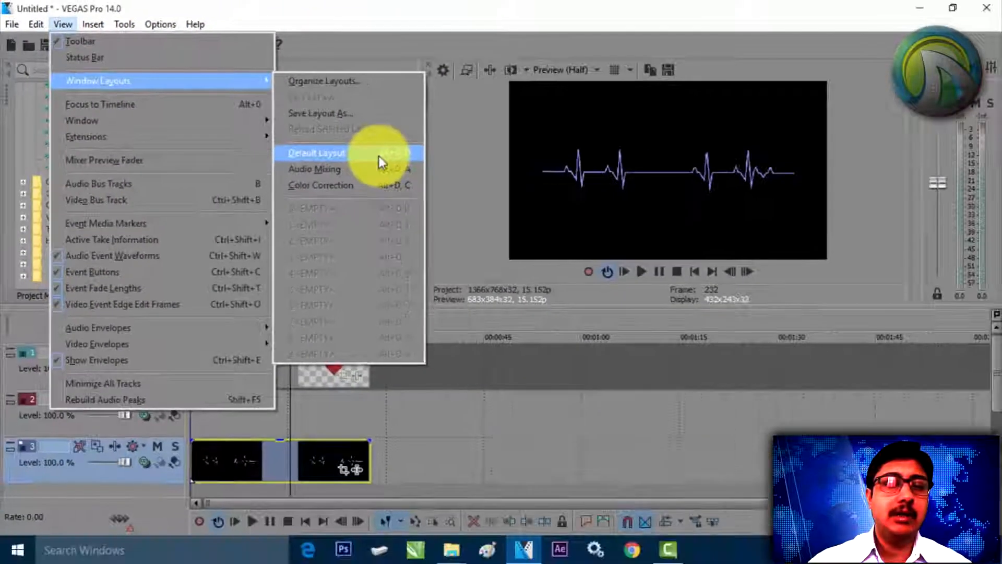
left_click(481, 203)
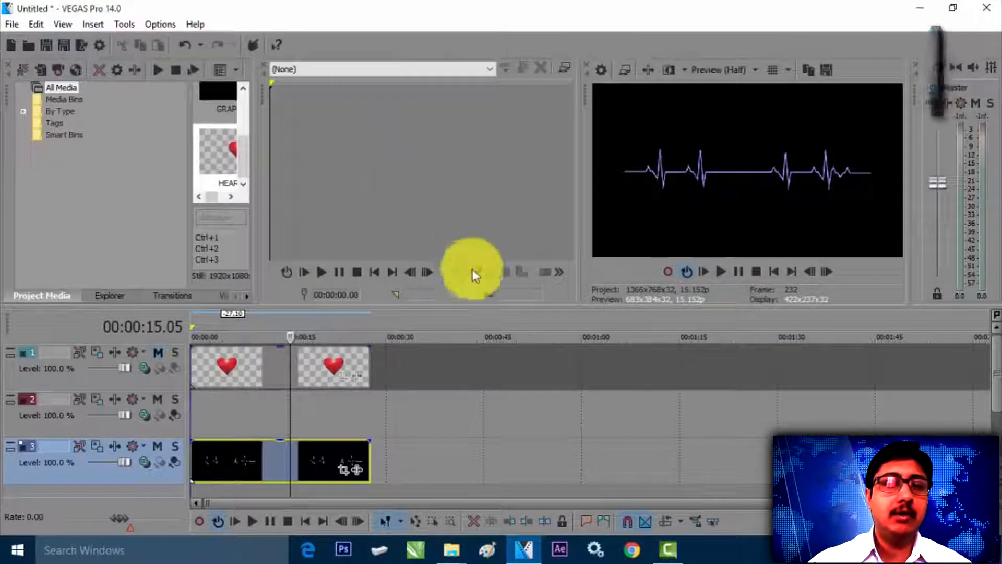
left_click(262, 67)
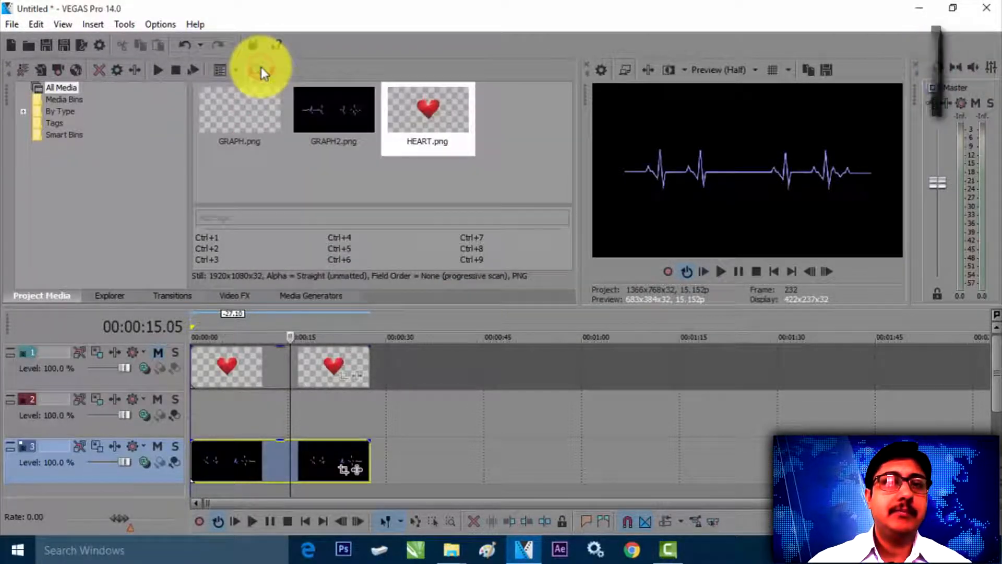
left_click_drag(577, 186, 430, 200)
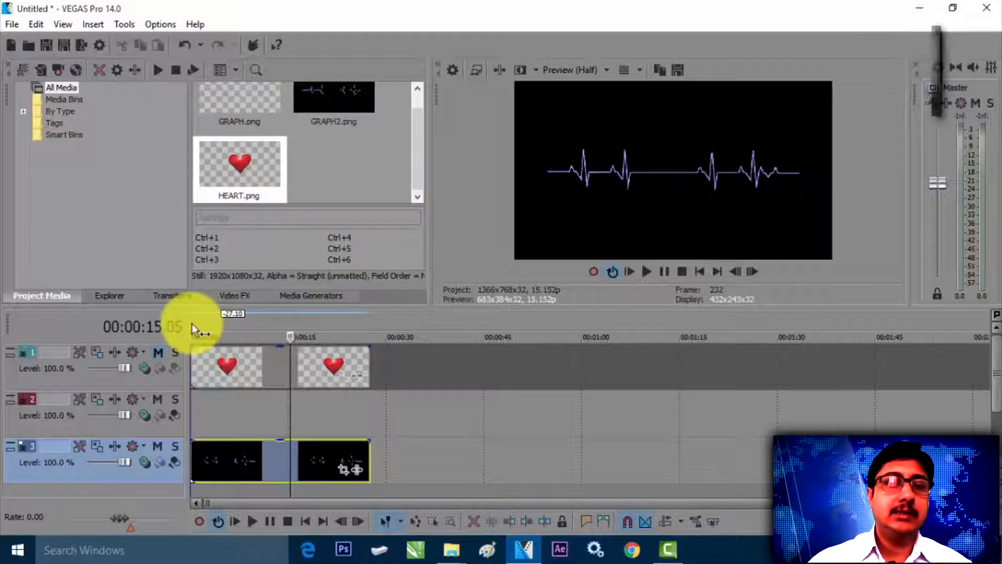
Place the default HitFilm Light Flares generator on the empty middle track and extend its event to the end of the graph event
left_click(309, 295)
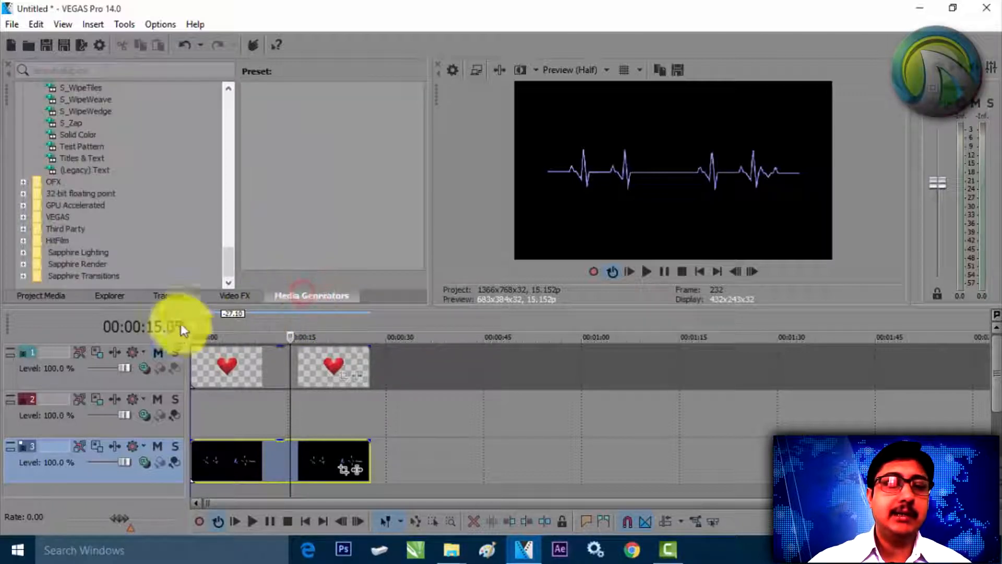
double_click(36, 240)
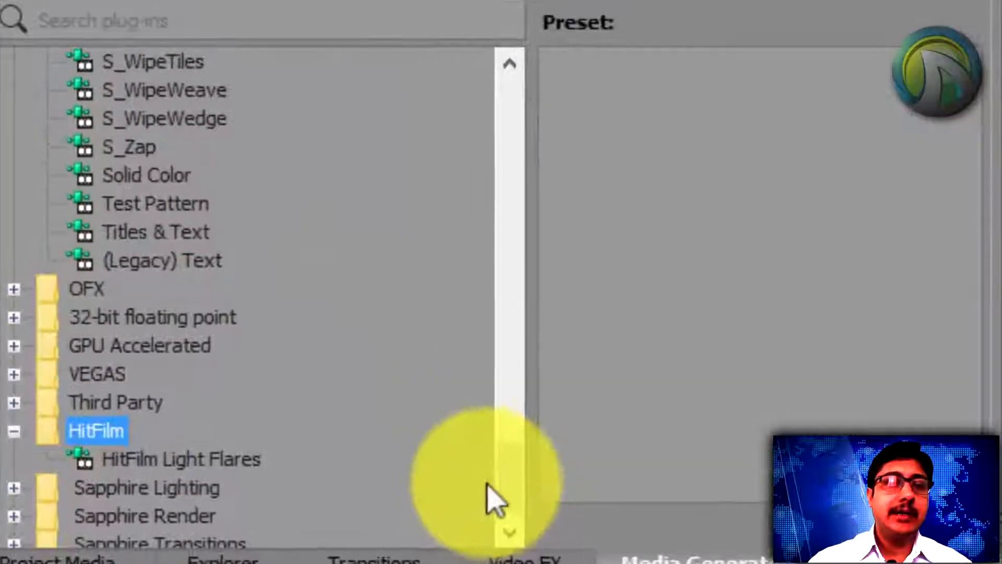
left_click(369, 368)
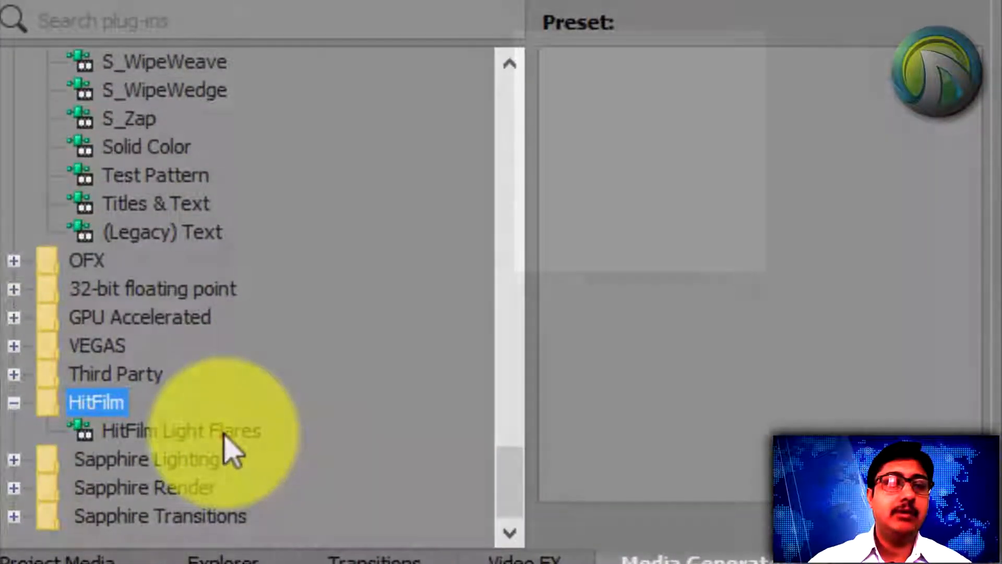
left_click(225, 431)
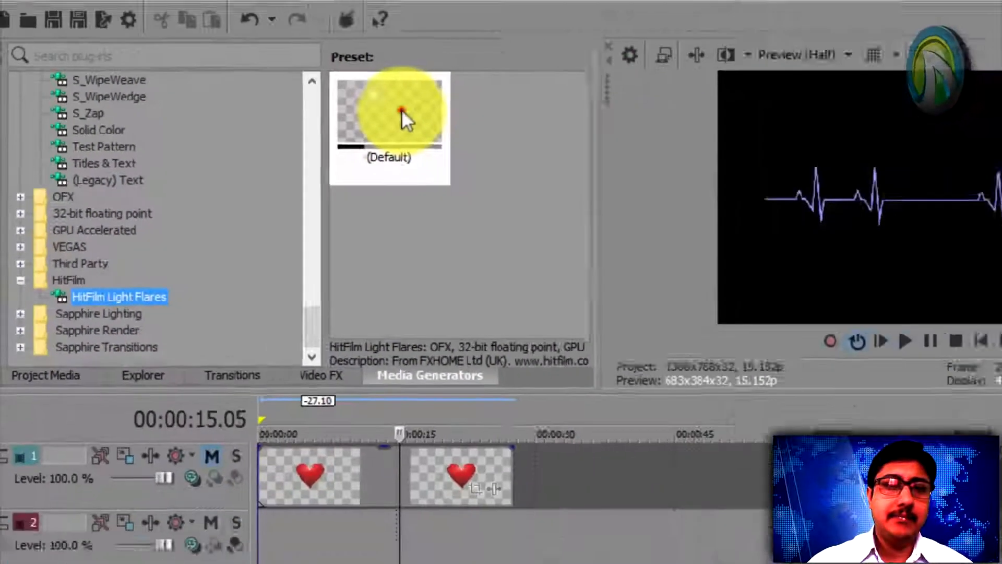
left_click_drag(673, 123, 259, 421)
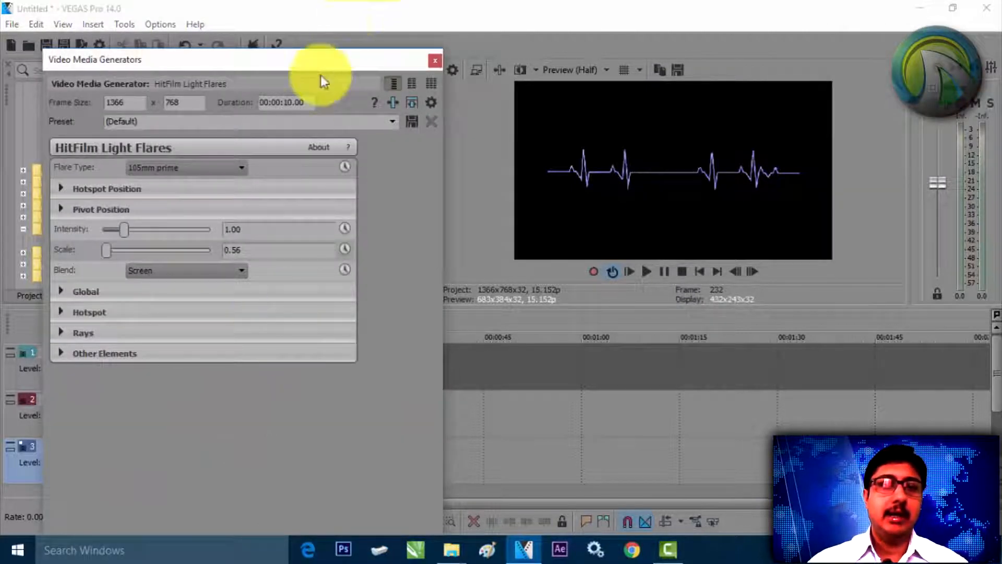
left_click_drag(290, 59, 794, 297)
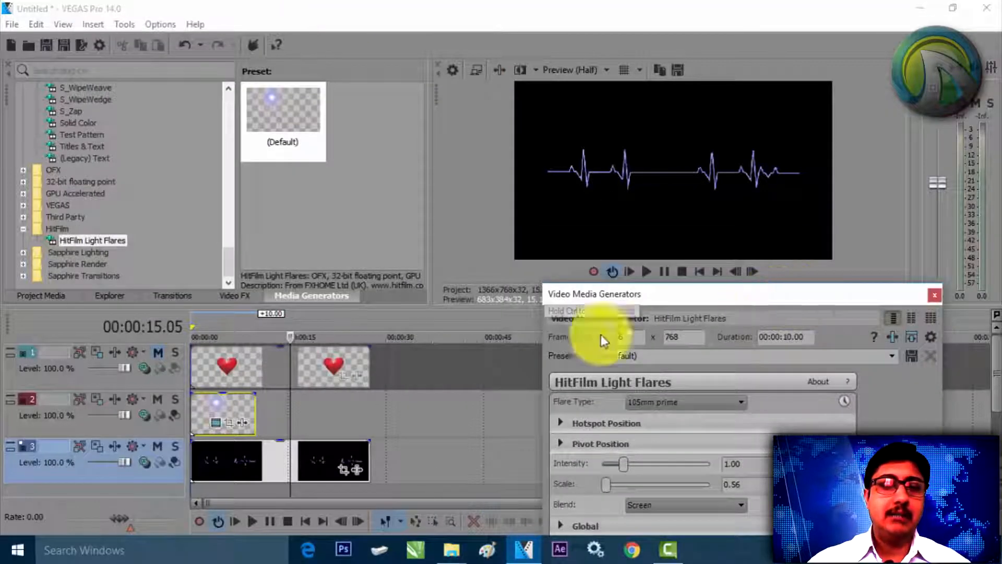
left_click(256, 420)
left_click_drag(256, 420, 370, 418)
Fine-tune the light flare's Scale, trying 0.76 and reducing it again to keep the flare small
left_click_drag(675, 295, 254, 107)
left_click_drag(393, 99, 367, 45)
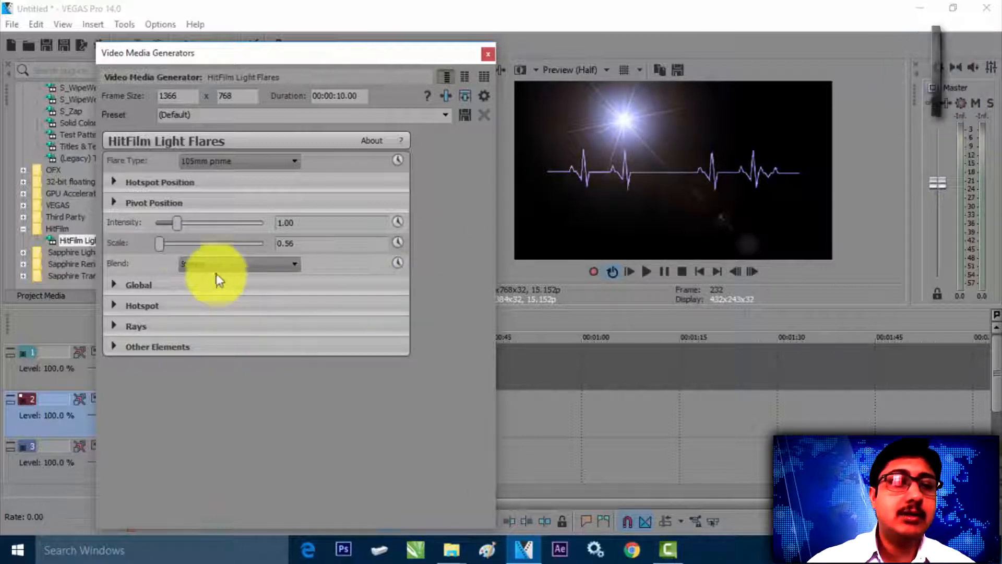
key("ctrl")
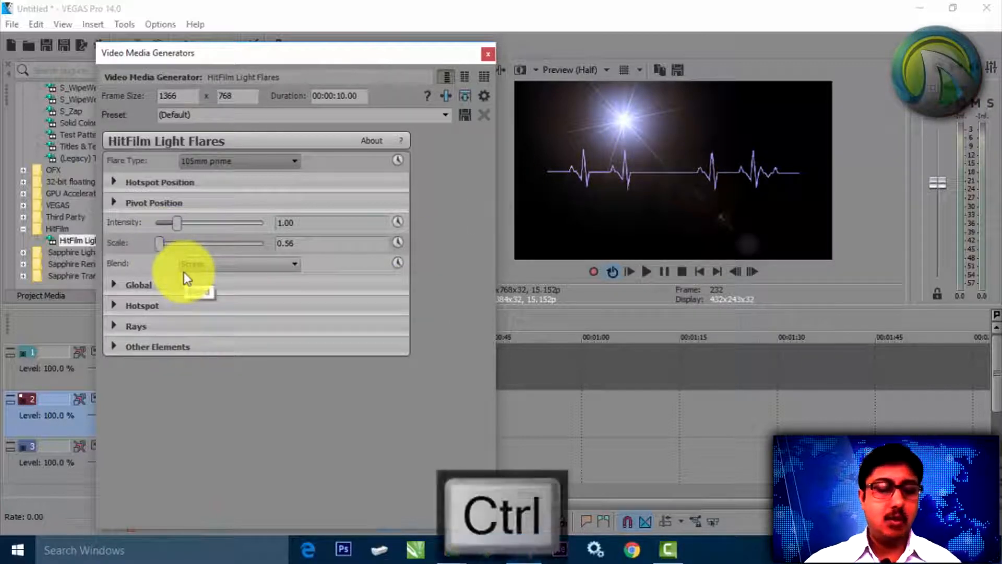
left_click(158, 243, "ctrl")
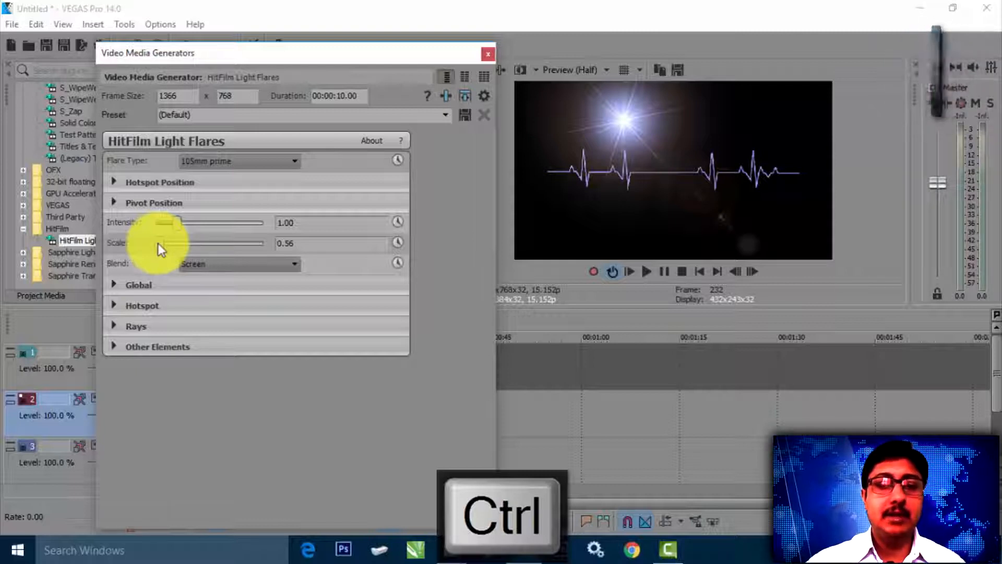
left_click(158, 243, "ctrl")
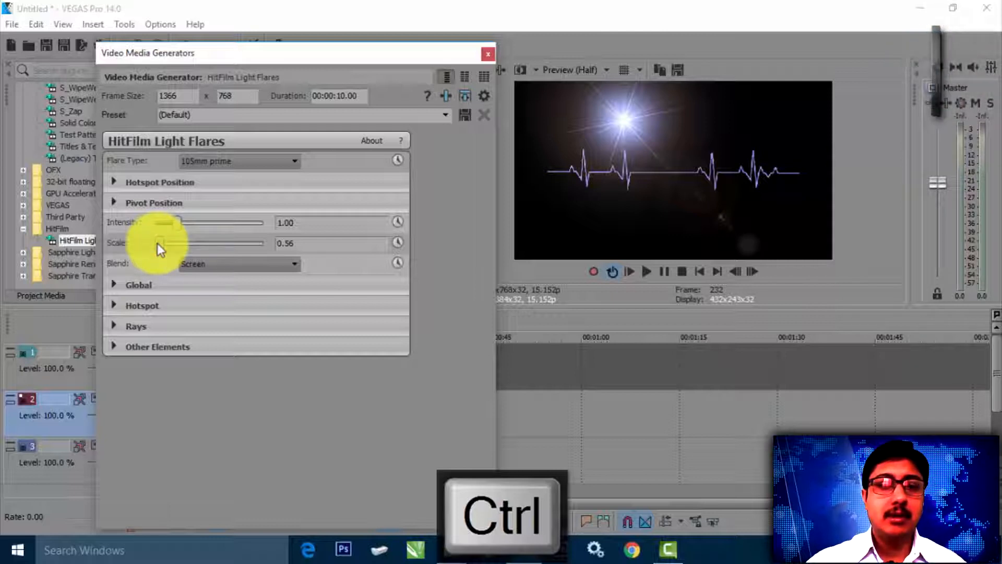
left_click_drag(158, 243, 167, 246)
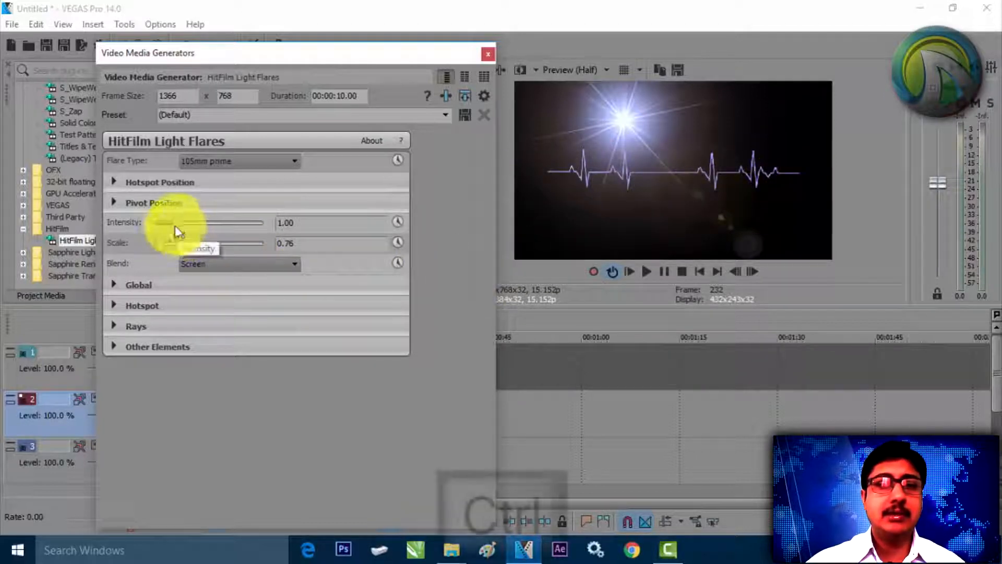
left_click(164, 243, "ctrl")
left_click_drag(160, 245, 158, 244)
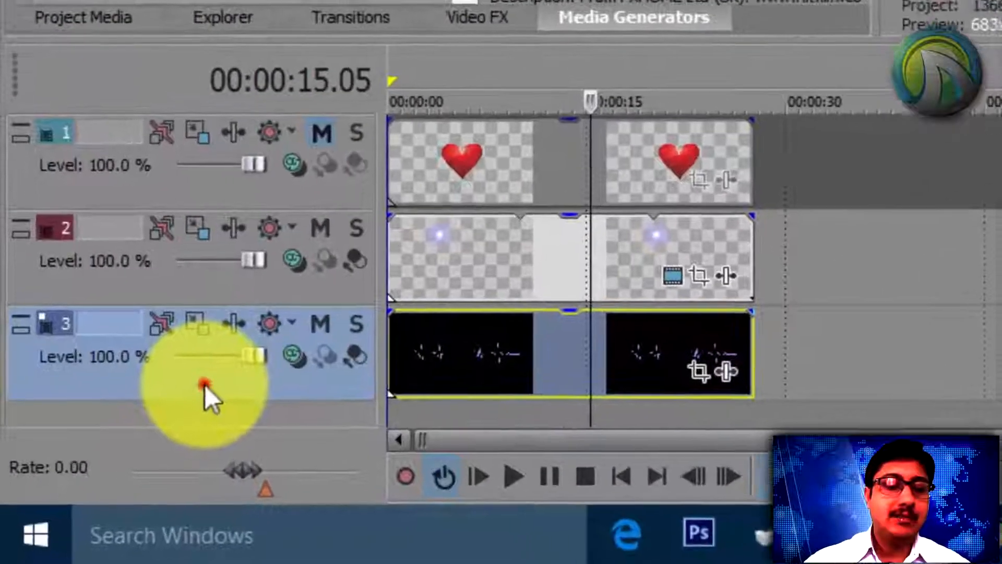
Move the graph track above the light flare track and set its compositing mode to Multiply (Mask)
left_click(101, 478)
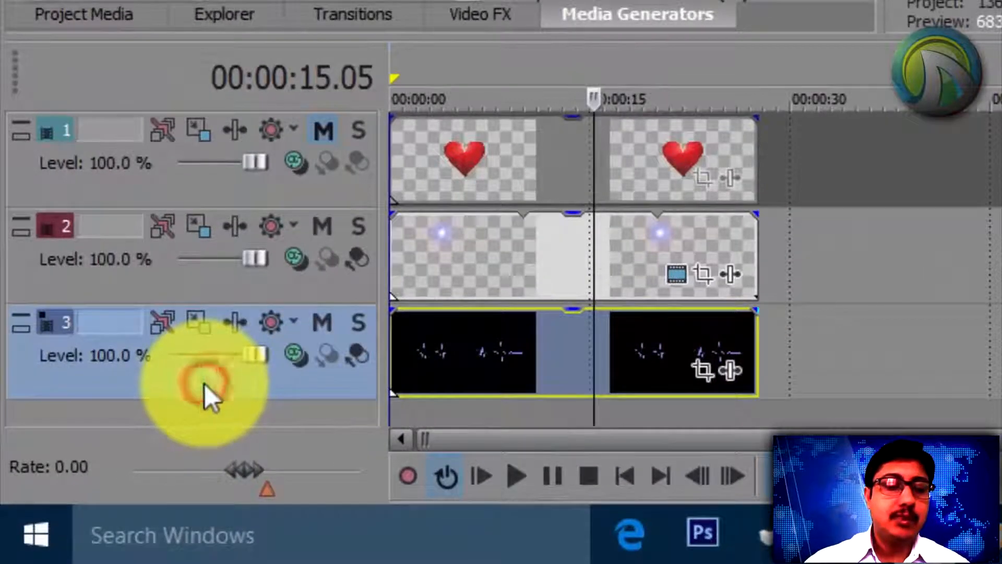
left_click_drag(204, 345, 204, 221)
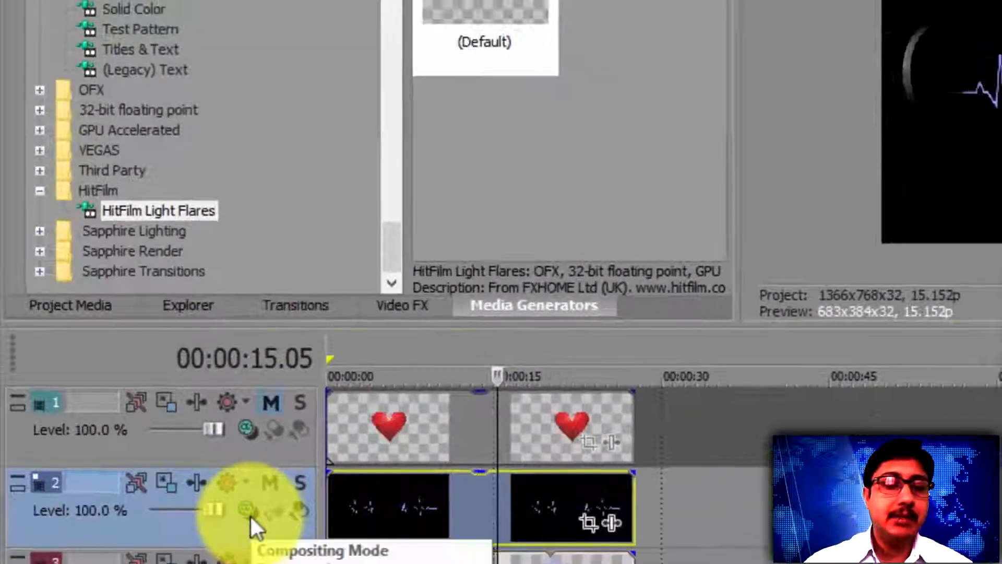
left_click(250, 515)
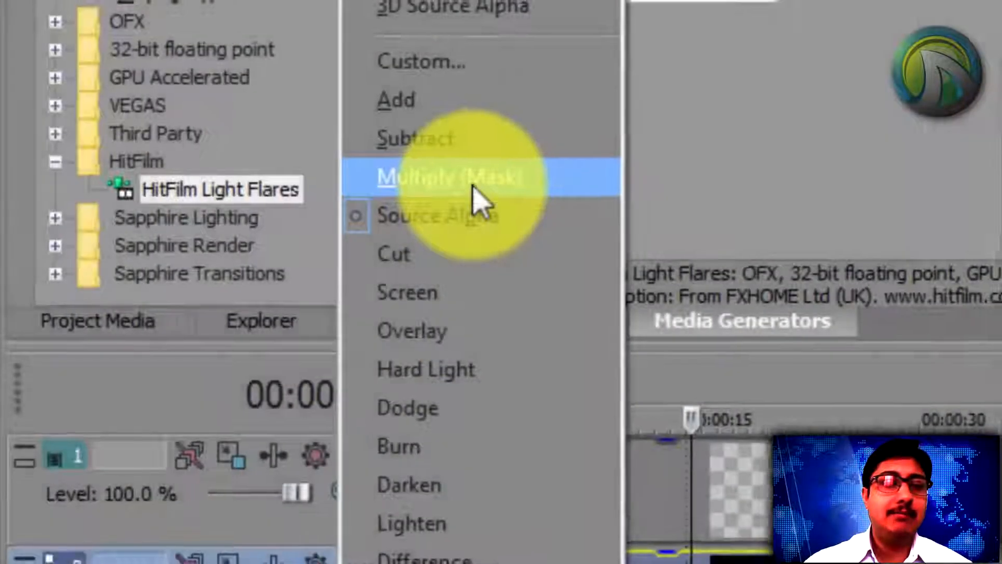
left_click(475, 183)
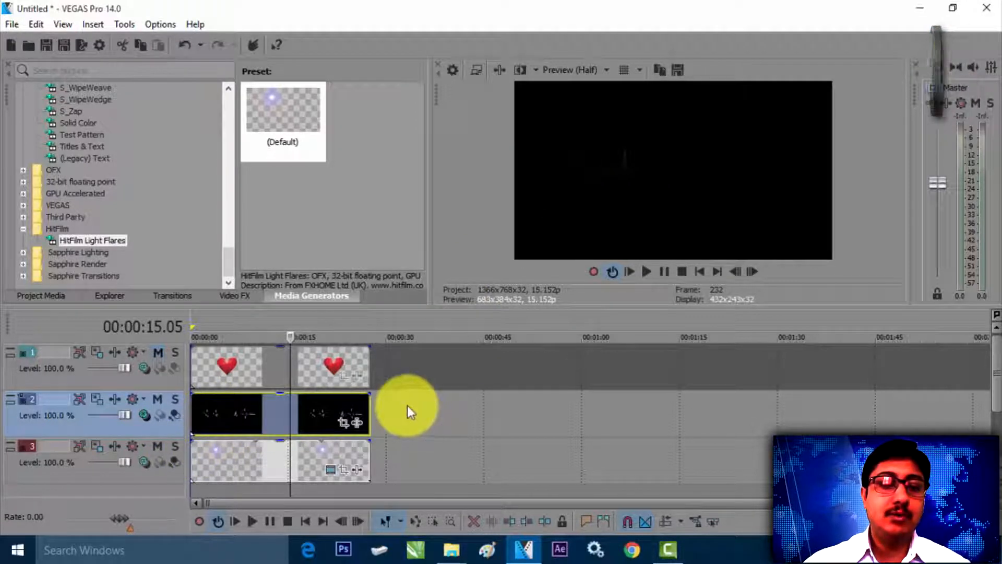
Open Pan/Crop for the light flare event and shift its frame vertically at the start to Y Center 158.8, aligning the flare with the graph line
left_click(155, 476)
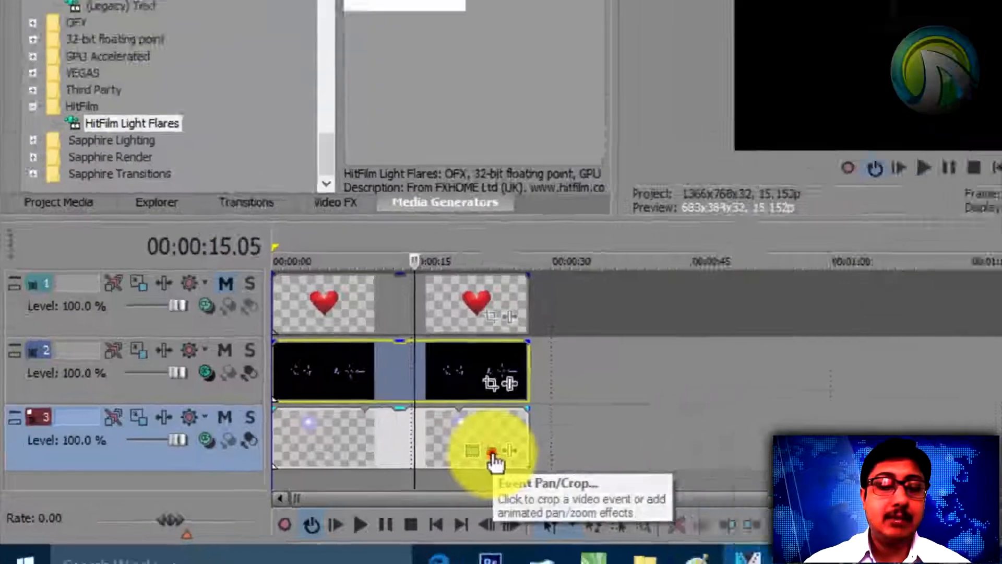
left_click(493, 459)
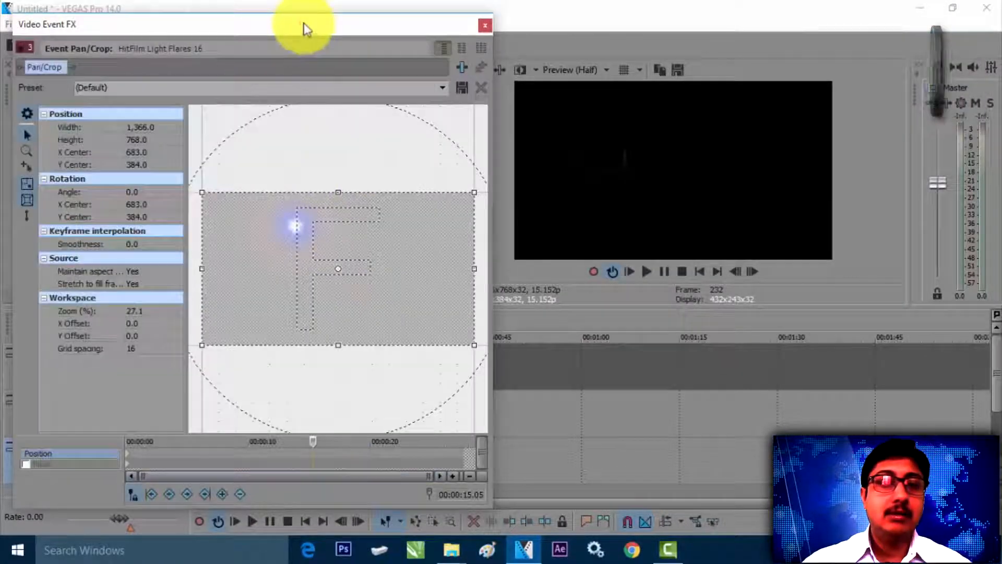
left_click_drag(303, 27, 298, 28)
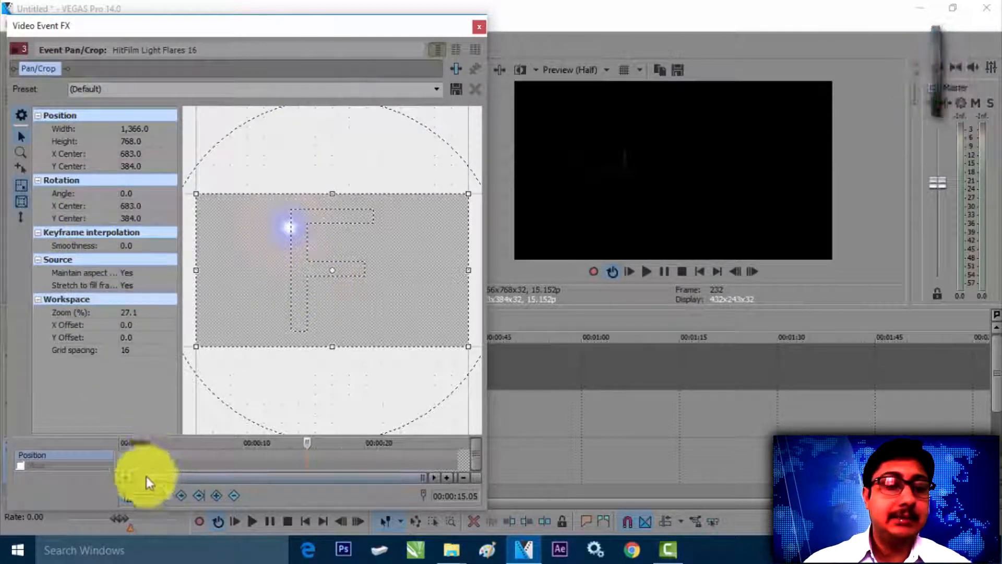
left_click(124, 459)
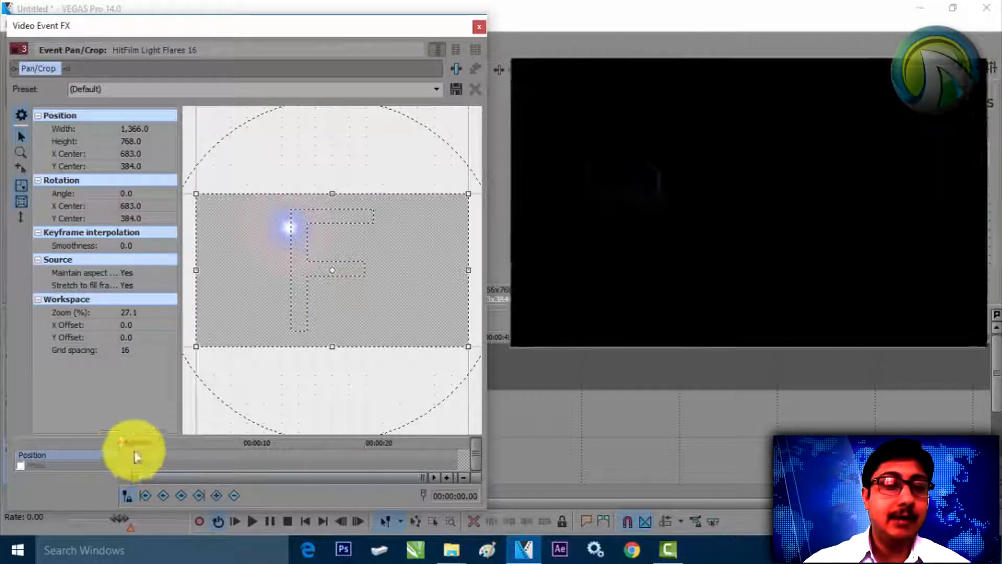
left_click_drag(295, 322, 307, 278)
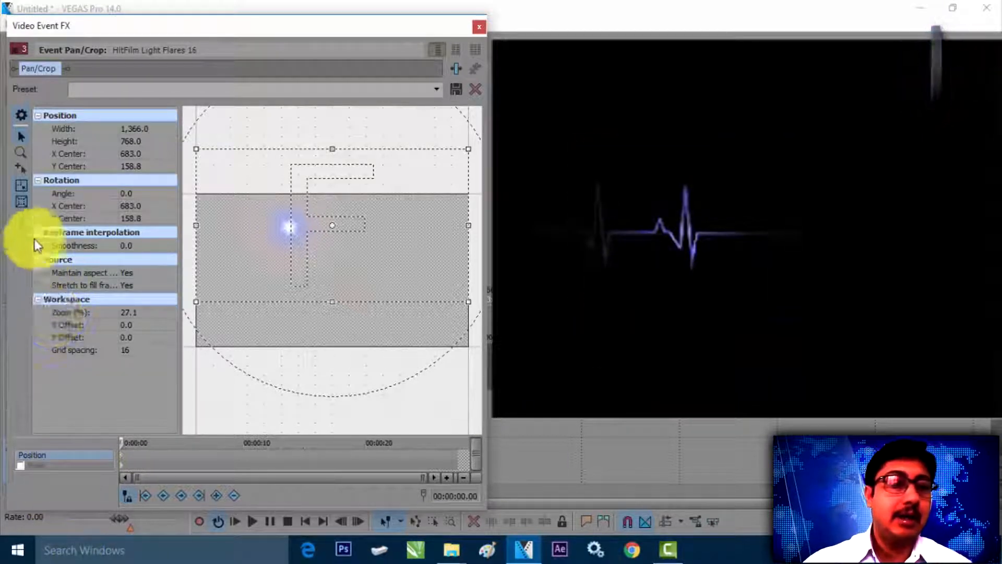
Restrict panning to horizontal and keyframe the flare frame from X Center 1,281.1 at the start to -439.3 at 00:00:04.04
left_click(21, 220)
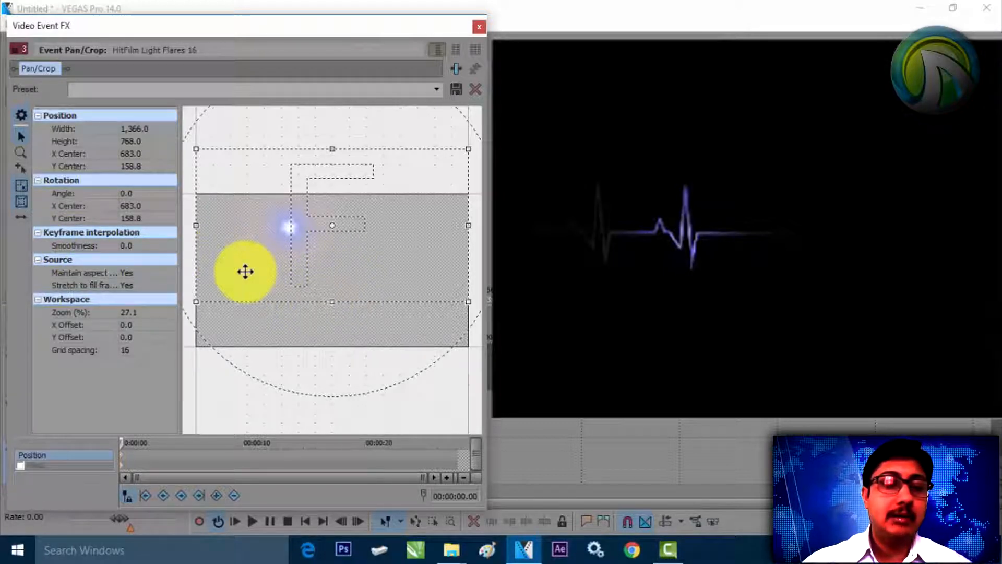
left_click_drag(246, 272, 364, 277)
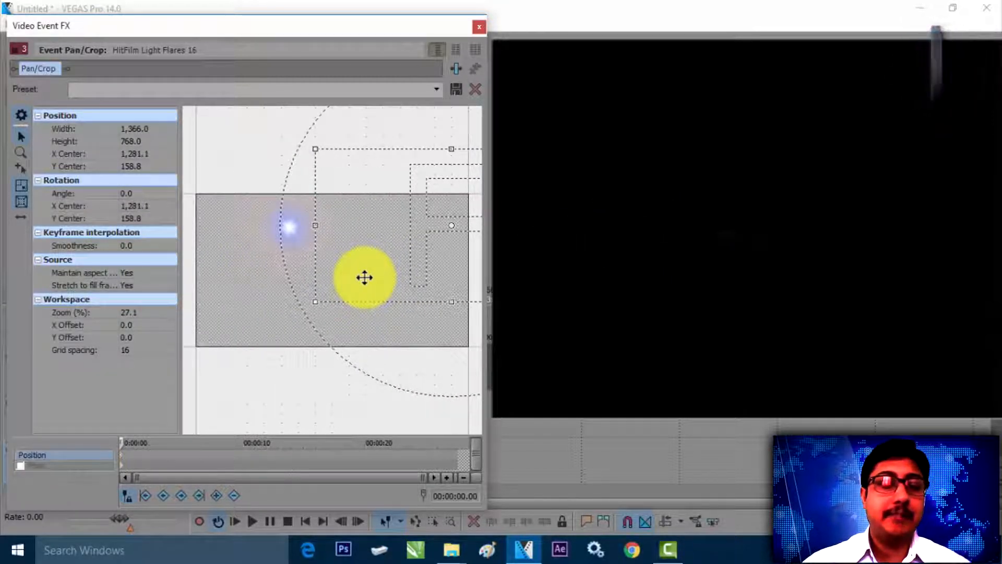
left_click(165, 458)
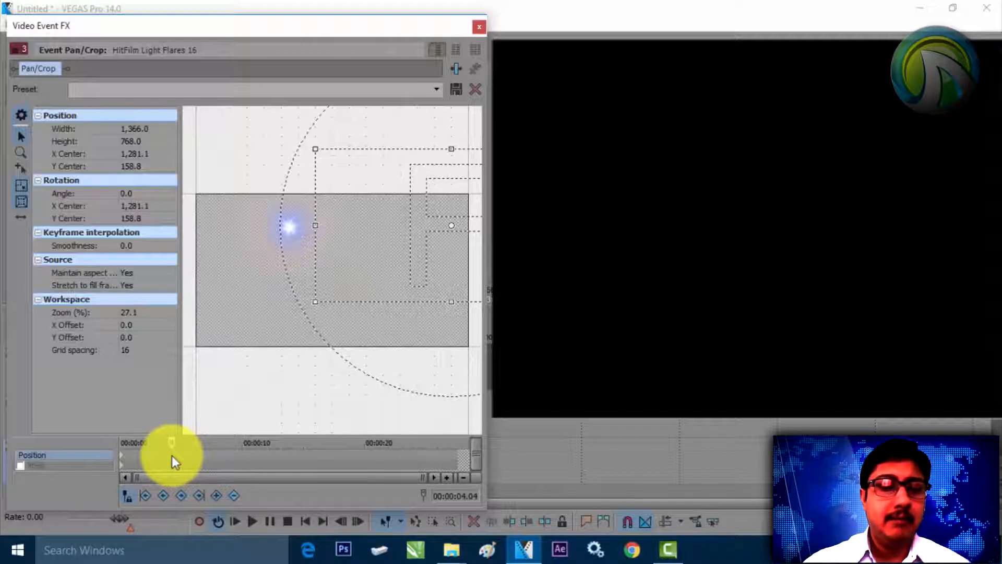
left_click_drag(422, 235, 188, 241)
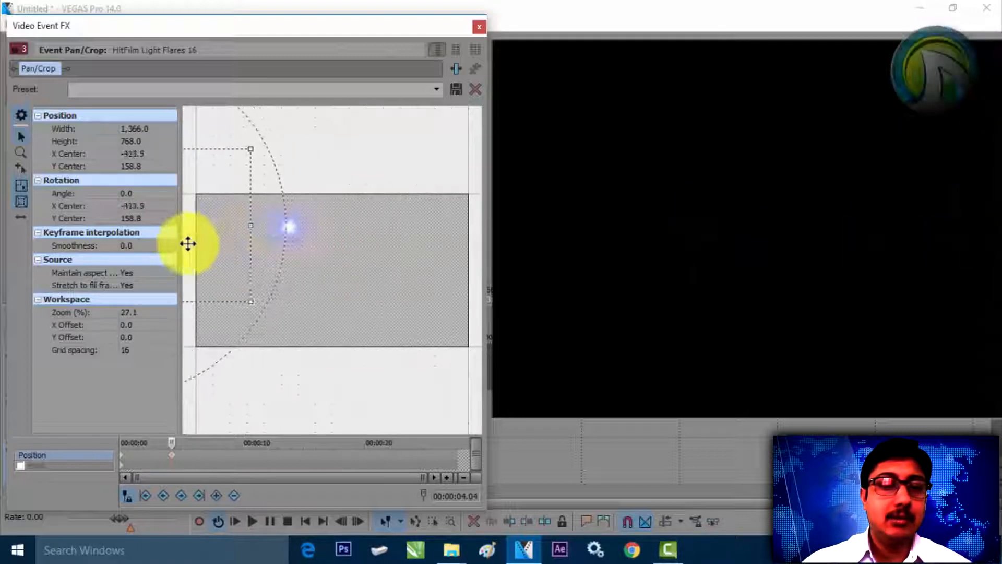
Set both flare position keyframes to Smooth interpolation, close Pan/Crop and preview the animation
right_click(174, 462)
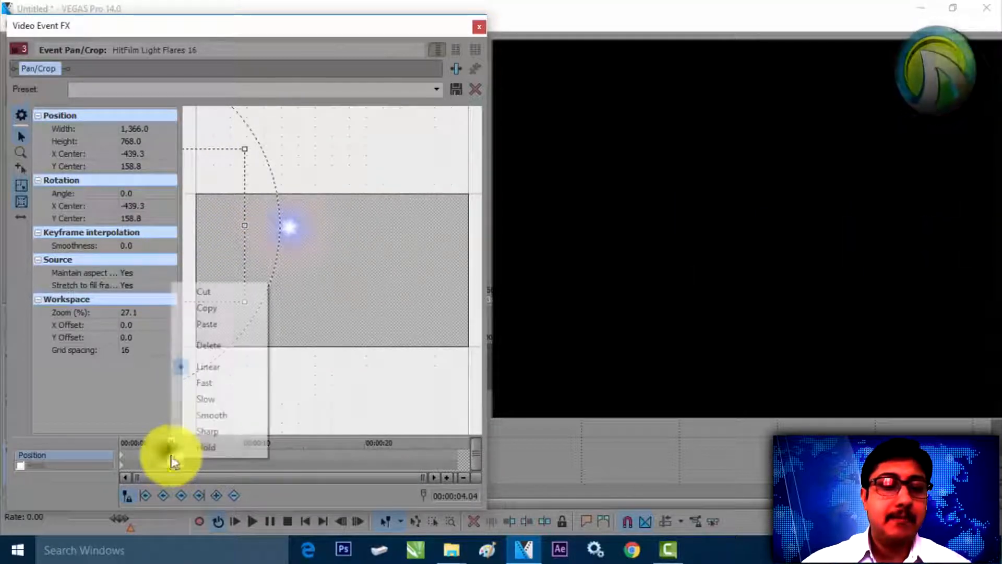
left_click(224, 416)
left_click(126, 463)
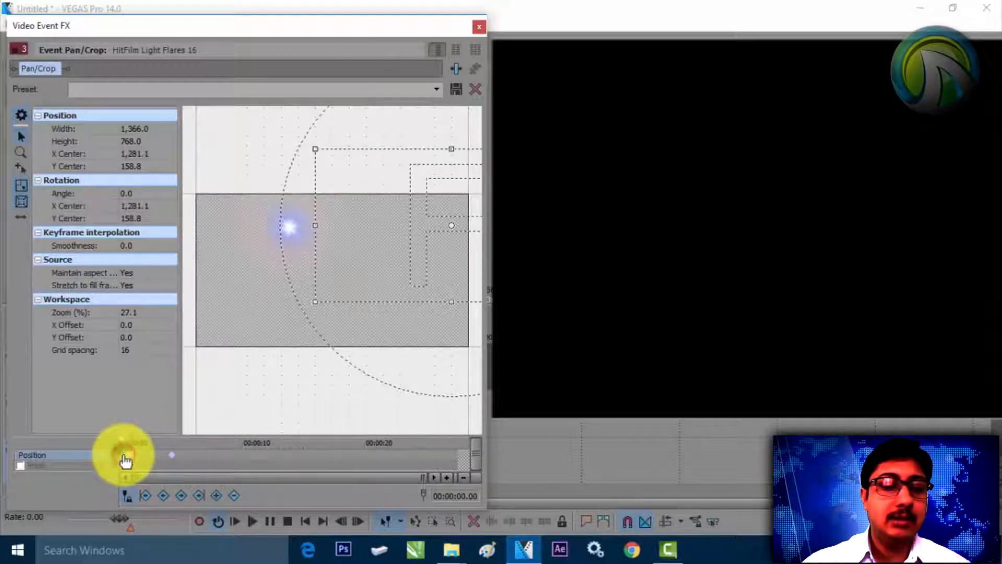
right_click(123, 459)
left_click(183, 418)
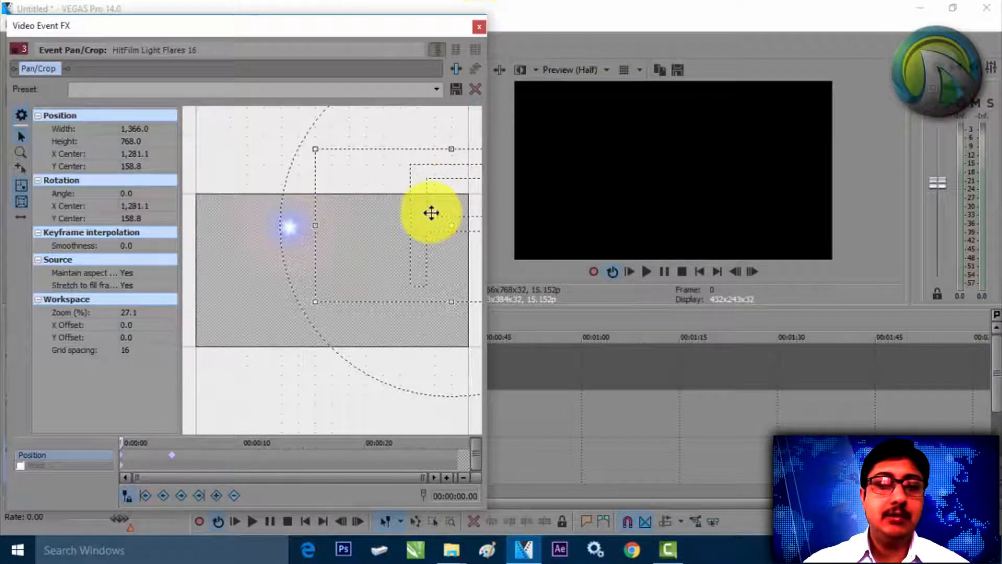
left_click(478, 27)
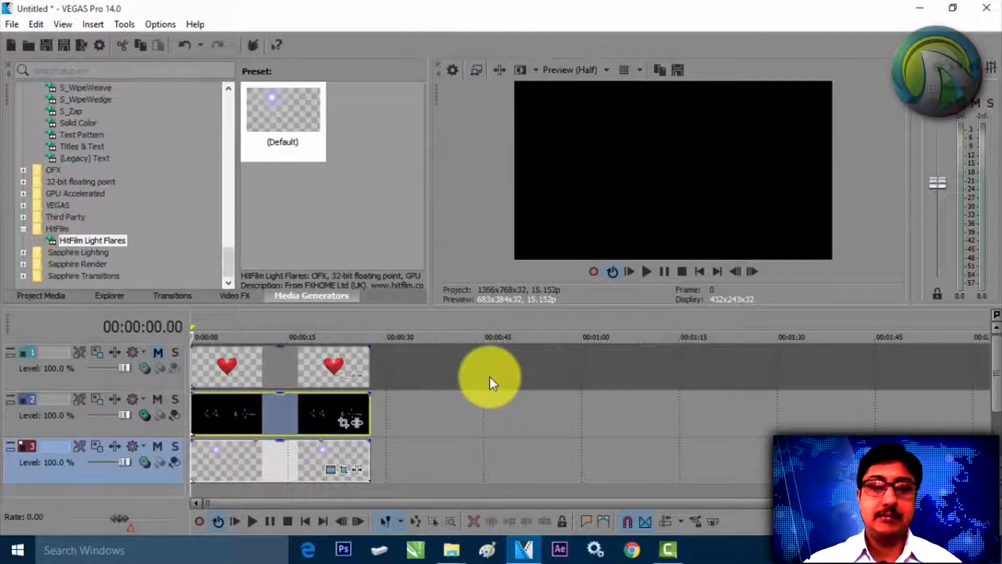
key("space")
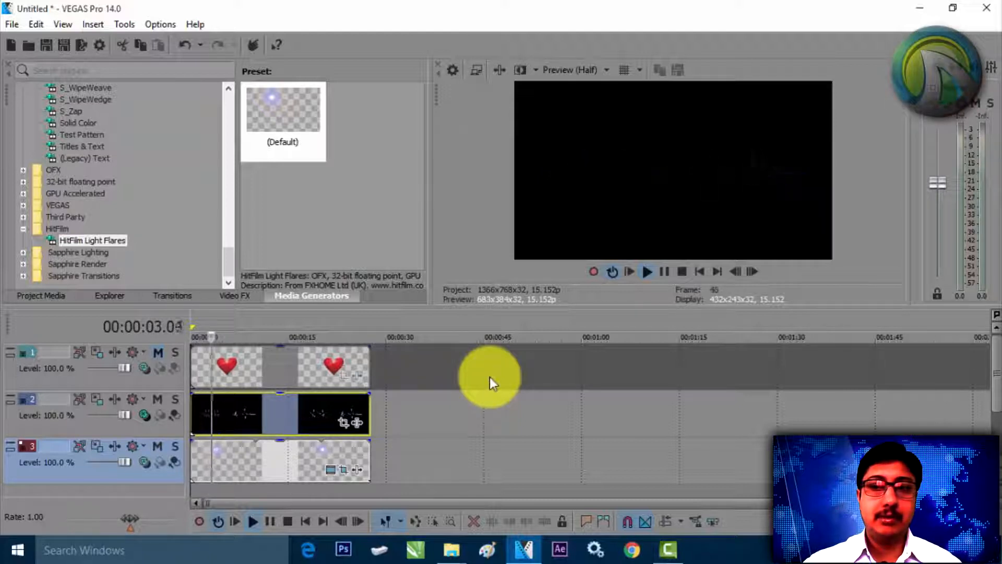
key("space")
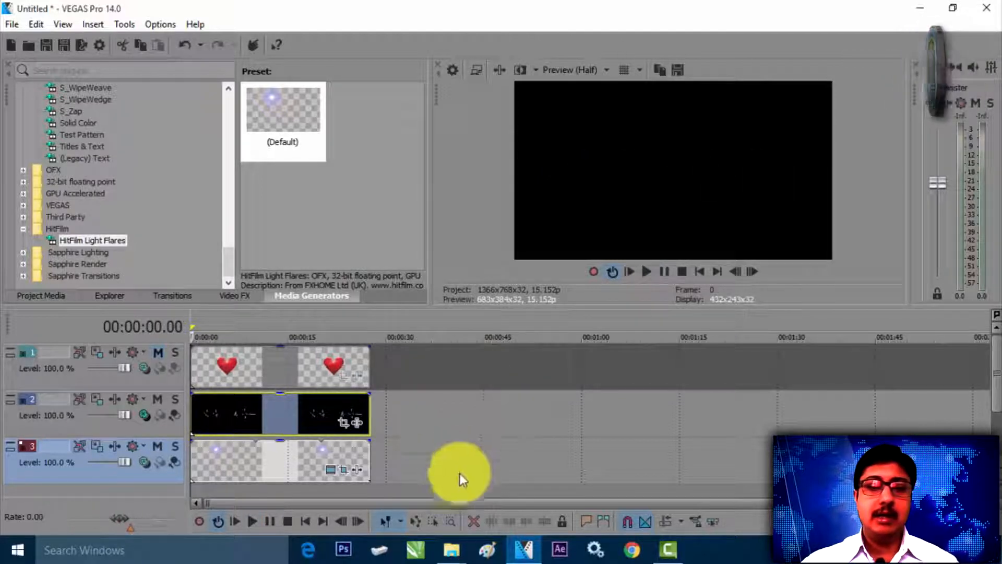
Speed up the flare's sweep by moving its end position keyframe to 00:00:02.01, and preview the animation
left_click(343, 471)
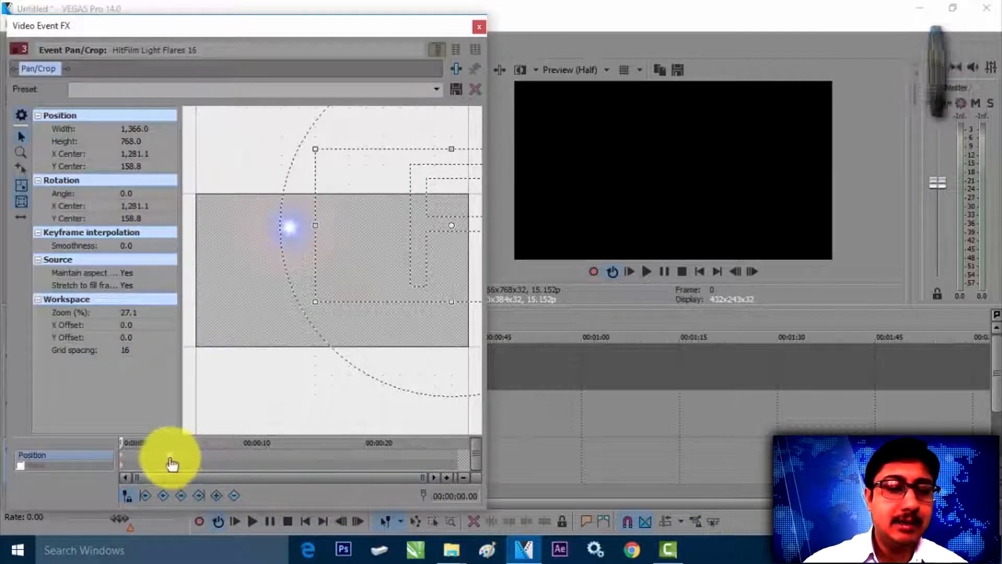
left_click_drag(168, 463, 146, 463)
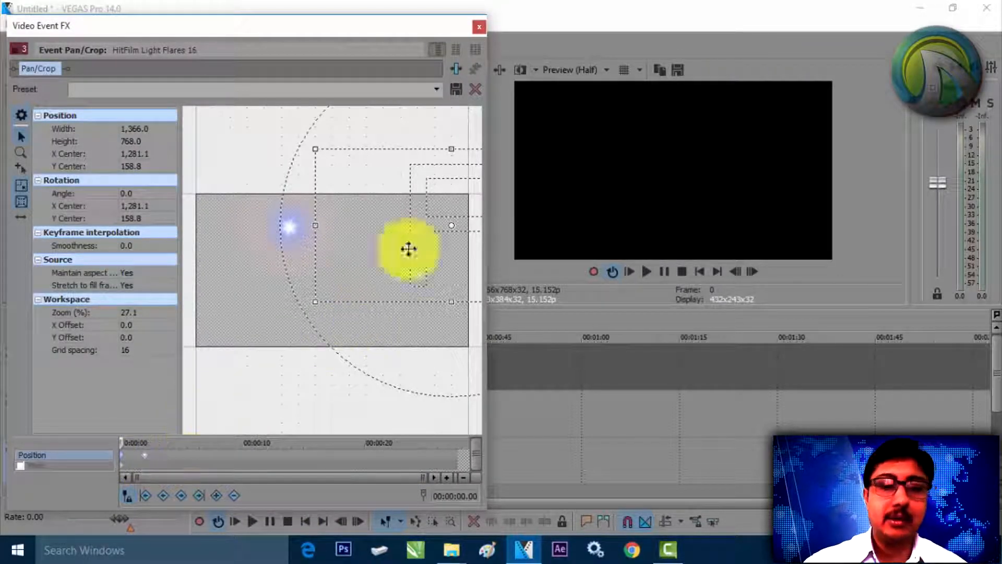
left_click(476, 31)
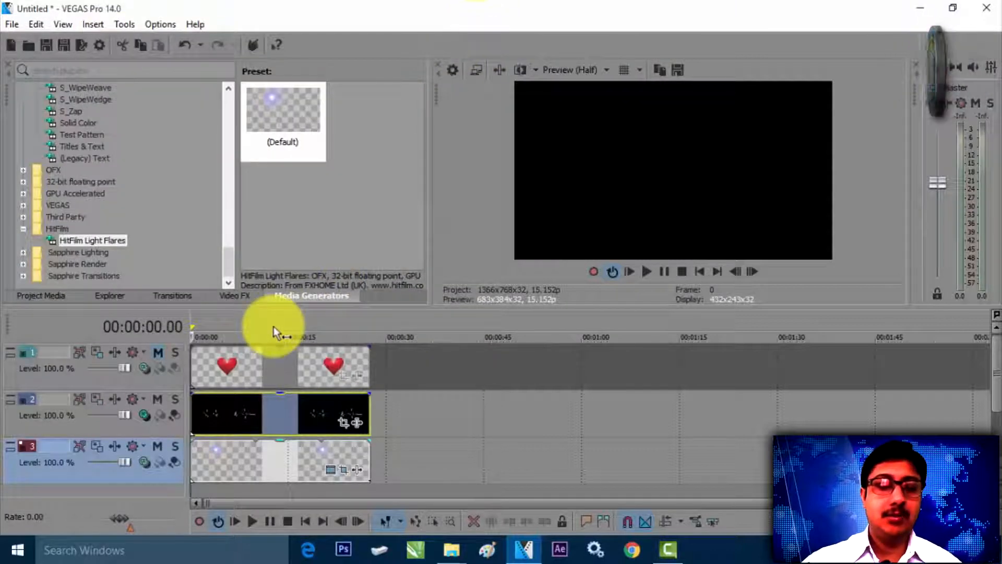
key("space")
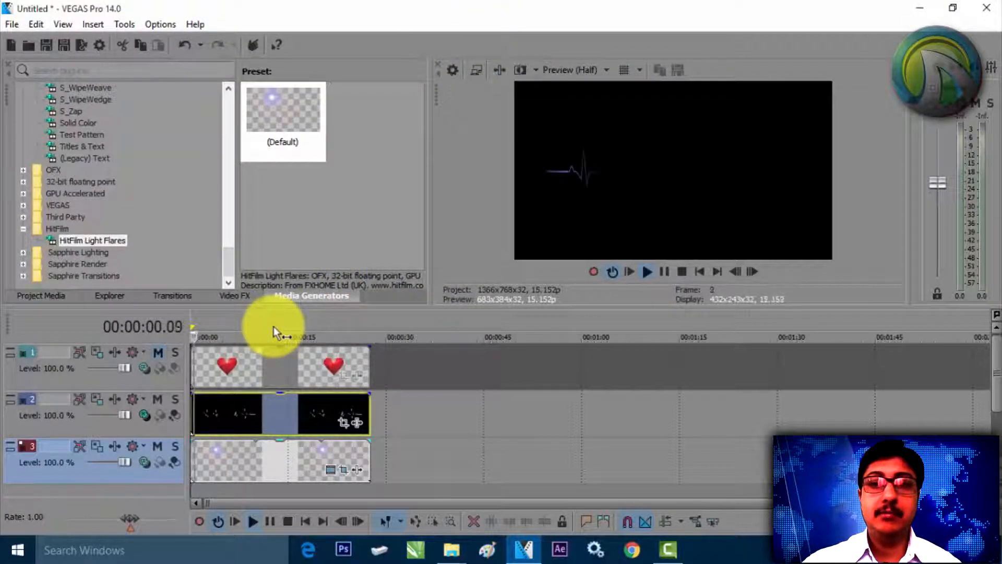
key("space")
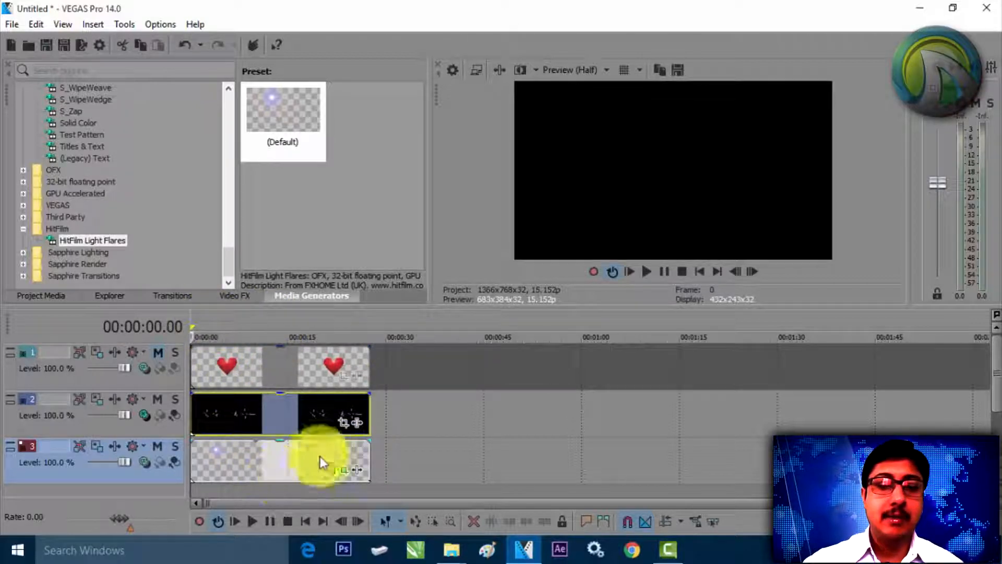
Place the playhead on the flare's end keyframe and trim the heart, graph and flare events to end at 00:00:02.01
left_click(345, 468)
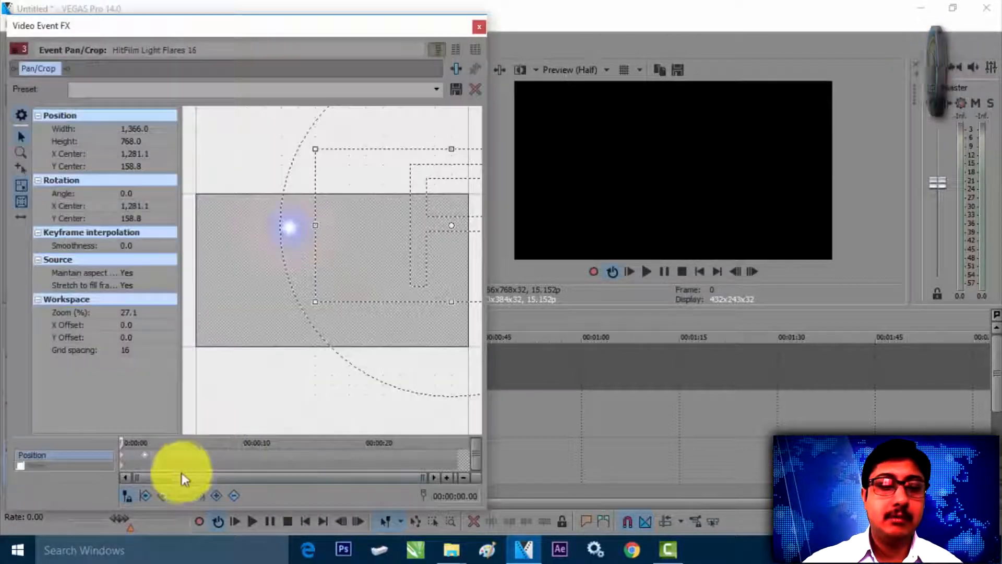
left_click(145, 457)
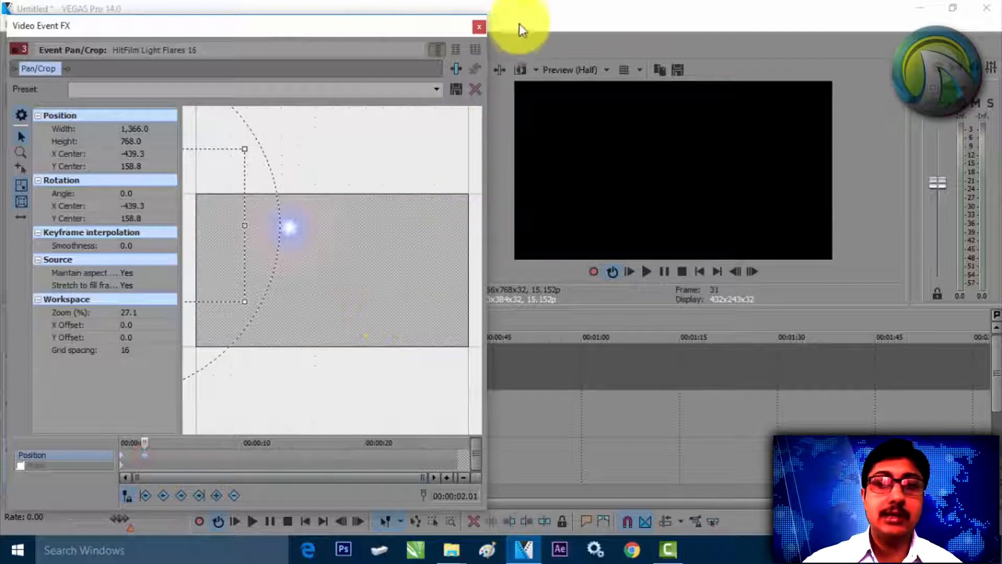
left_click(480, 27)
left_click_drag(368, 365, 202, 363)
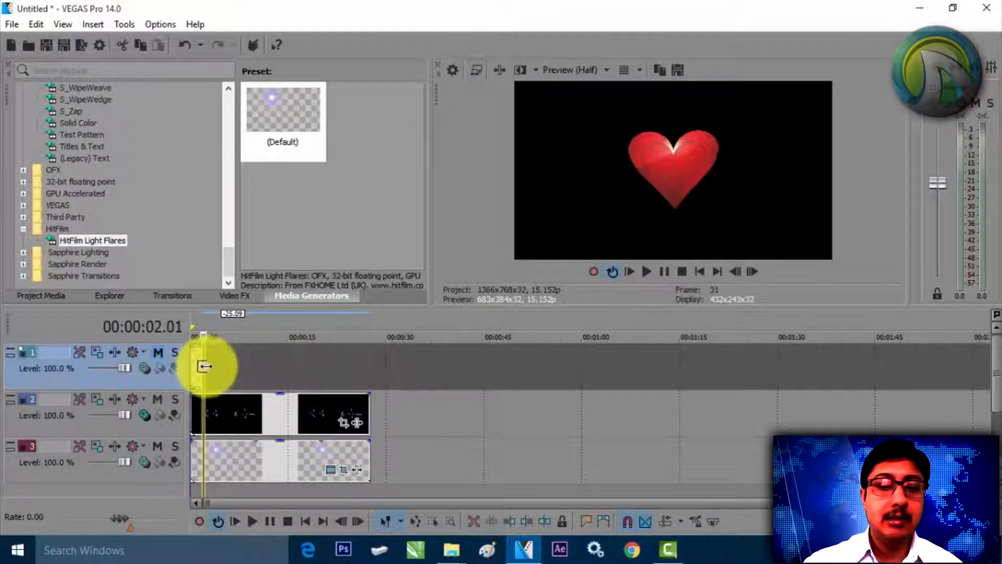
left_click_drag(367, 413, 203, 410)
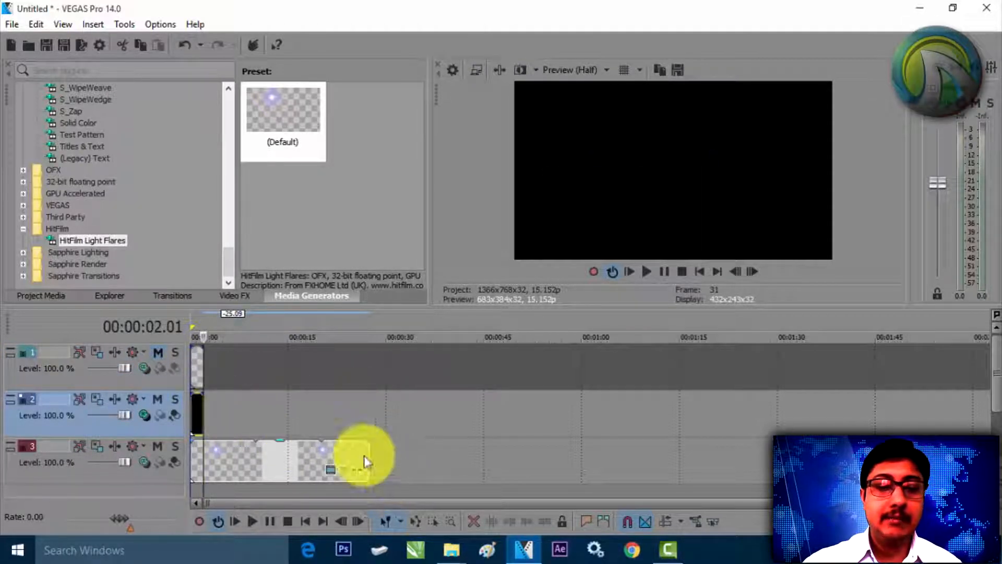
left_click_drag(367, 454, 203, 447)
scroll(302, 481, "up", 10)
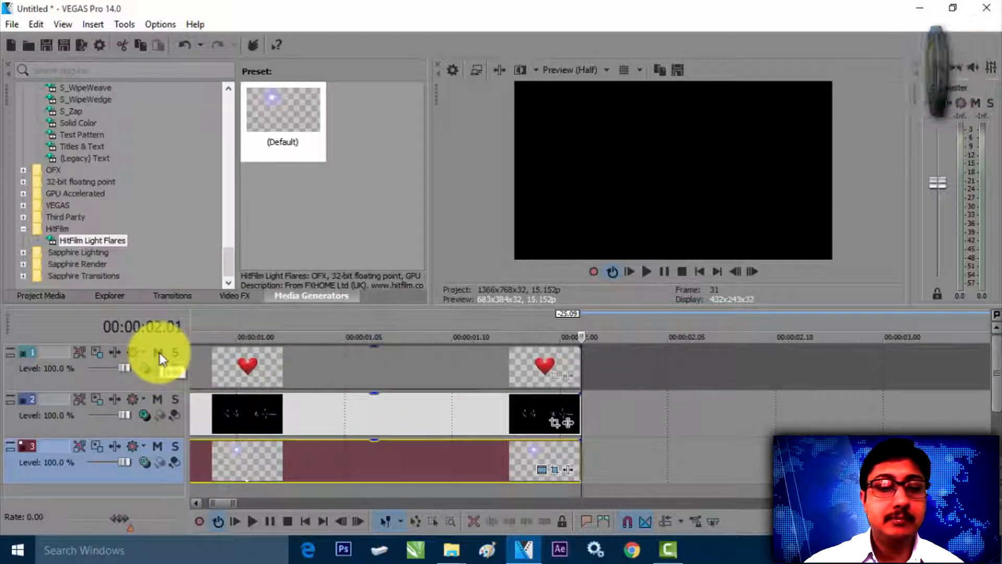
Review the graph's reveal with the heart track muted, moving the playhead back frame by frame to the project start
left_click(406, 411)
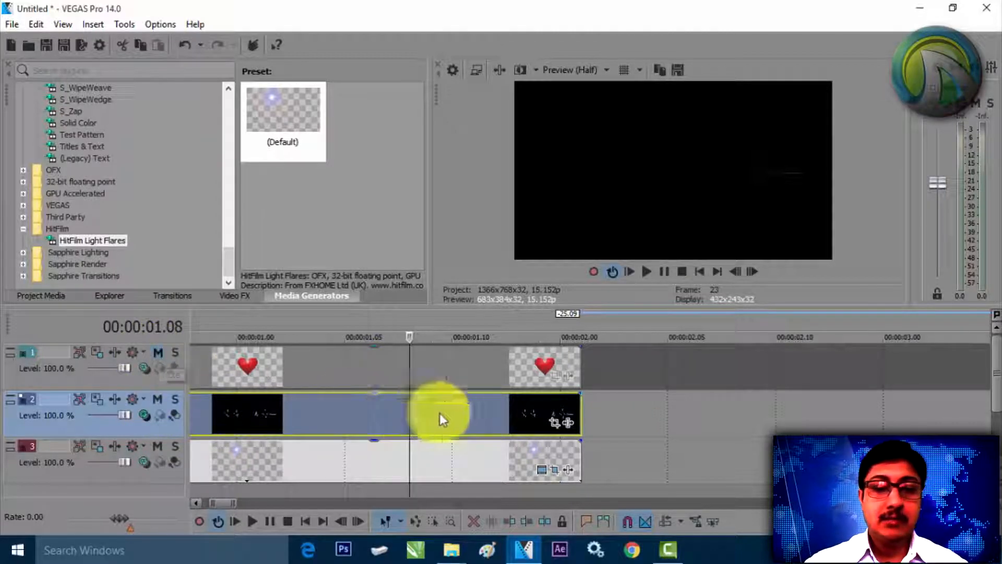
left_click(192, 322)
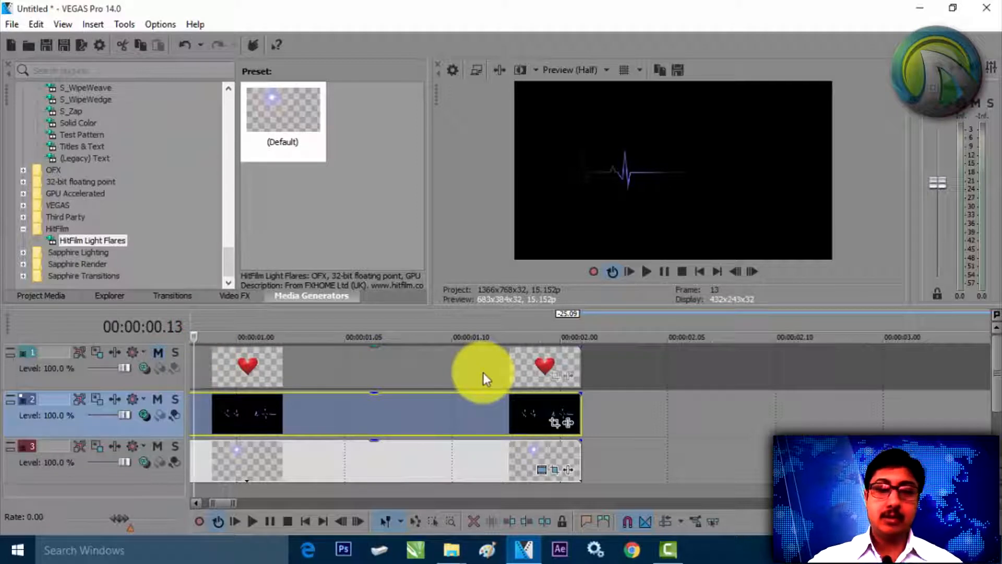
key("Left")
key("Left")
key("Left")
key("Left")
key("Left")
key("Left")
key("Left")
key("Left")
key("Left")
key("Left")
key("Left")
key("Left")
key("Left")
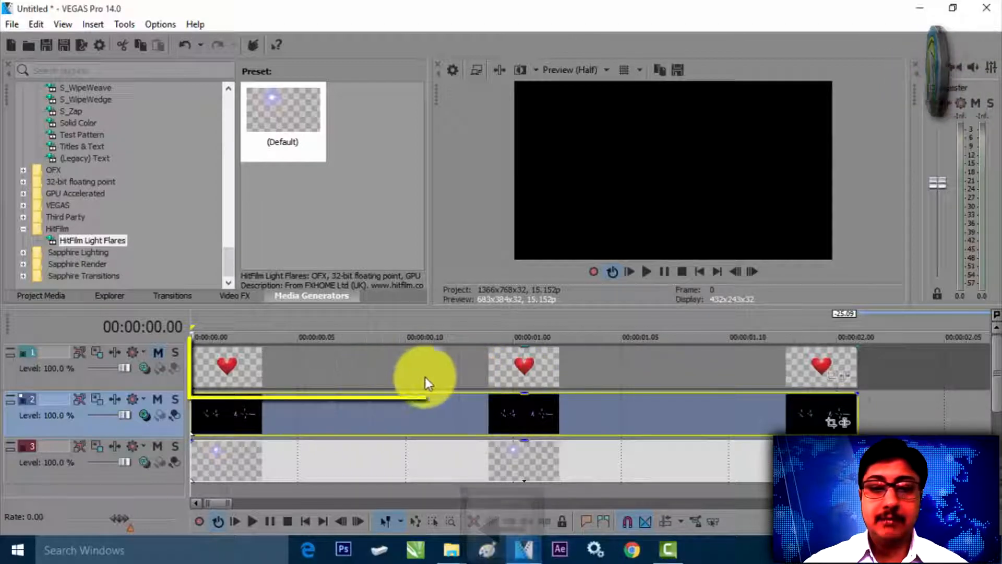
Unmute the heart track at the project start and open Event Pan/Crop for the heart event
left_click(309, 367)
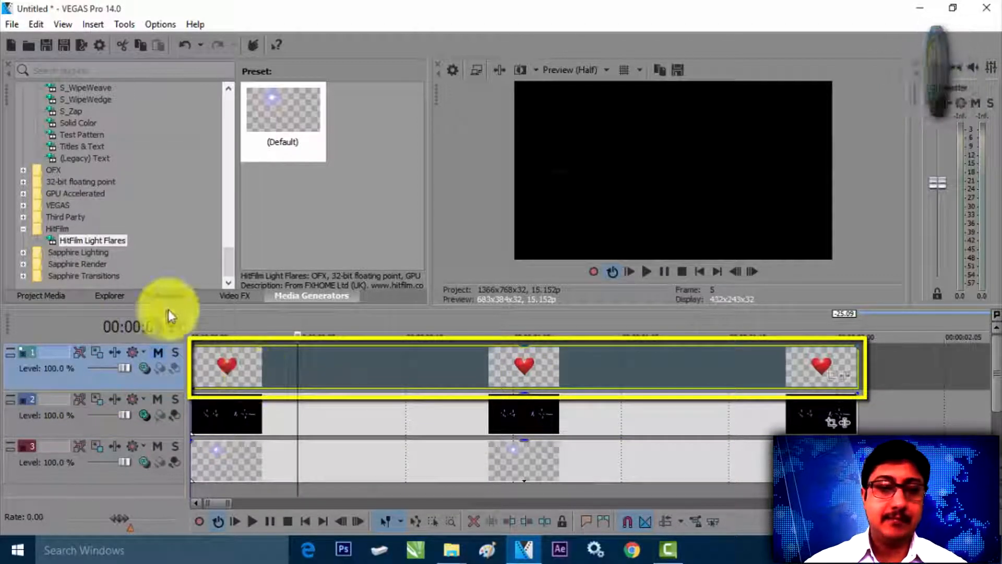
left_click(190, 315)
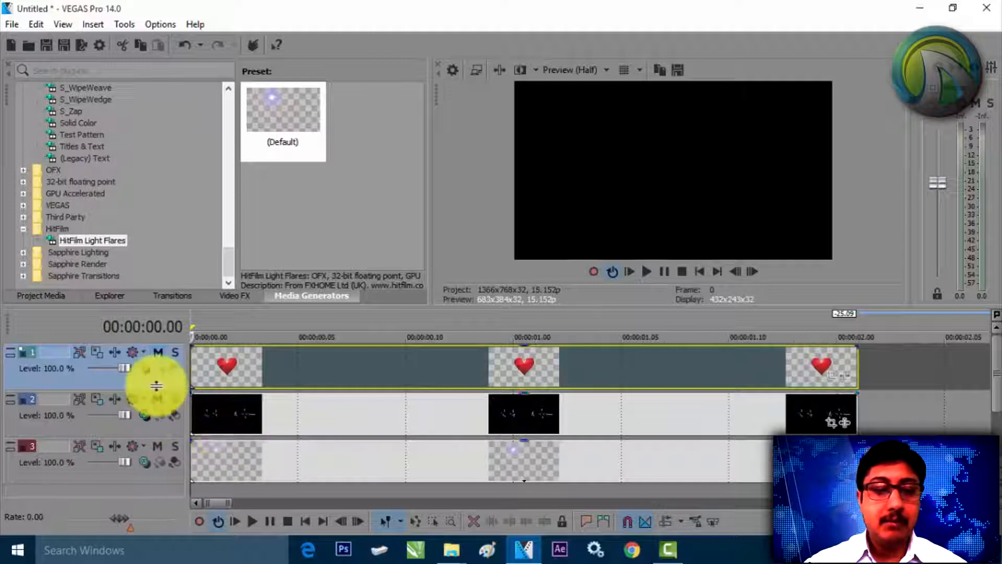
left_click(157, 352)
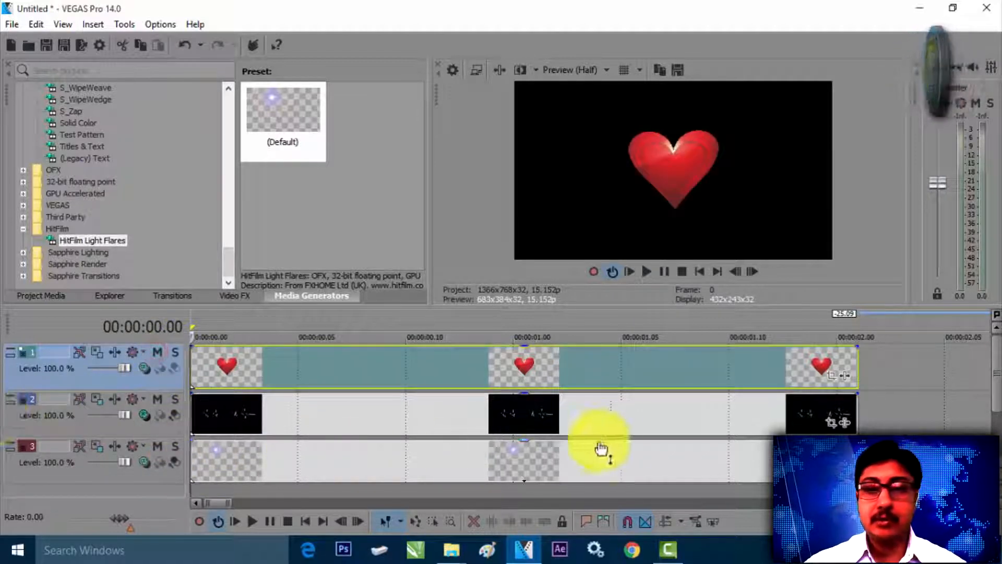
left_click(829, 379)
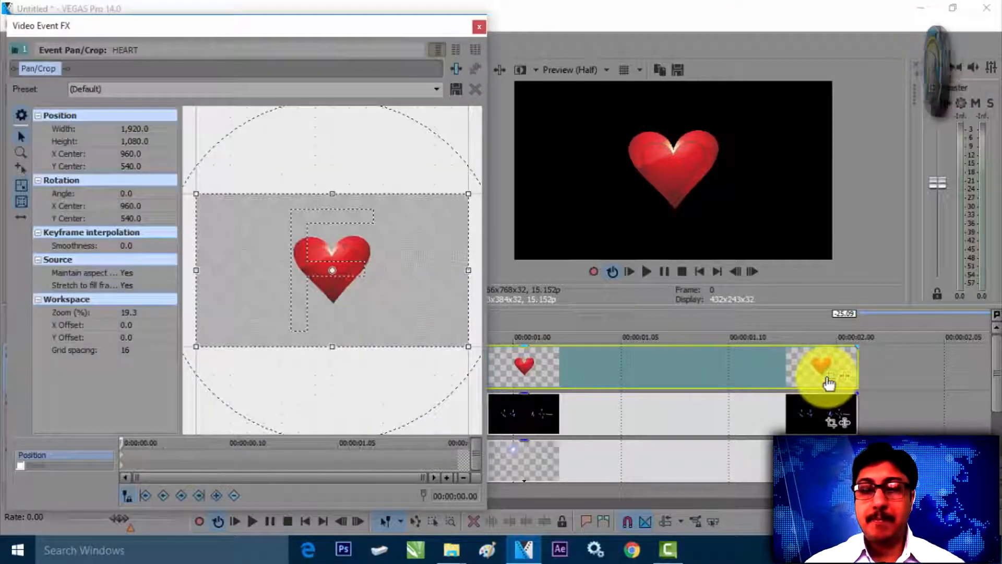
left_click(120, 456)
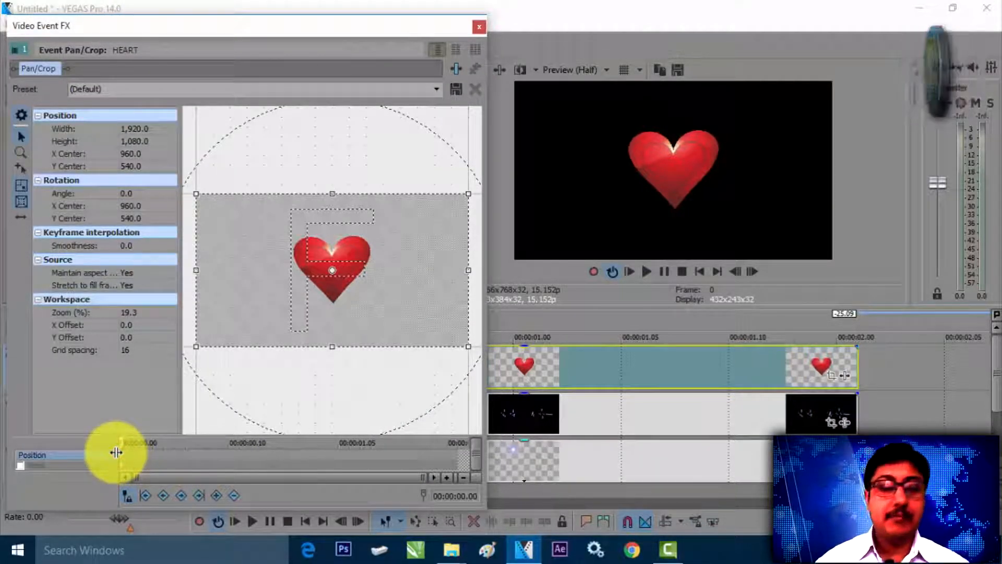
key("Right")
key("Right")
key("Right")
key("Right")
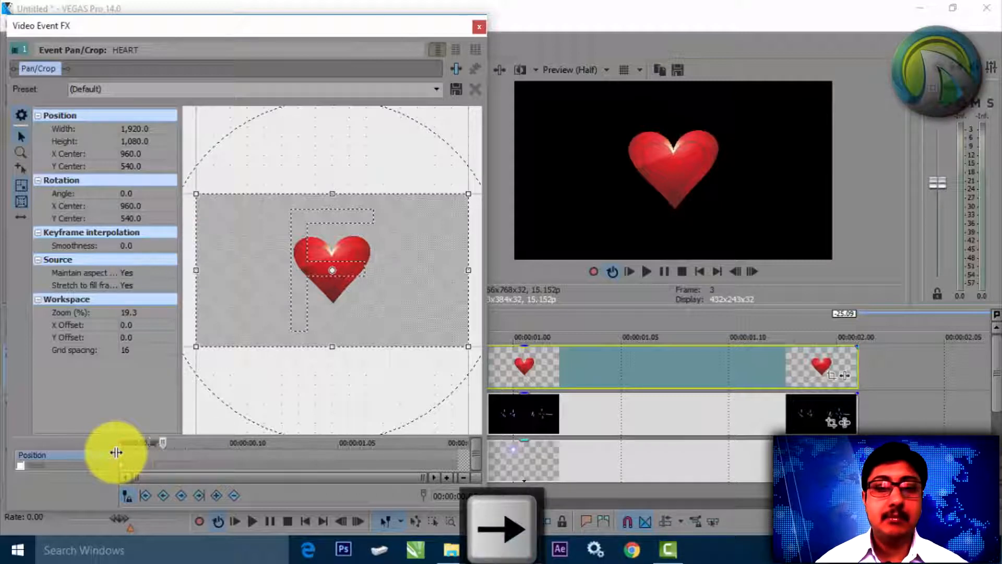
key("Right")
key("Right")
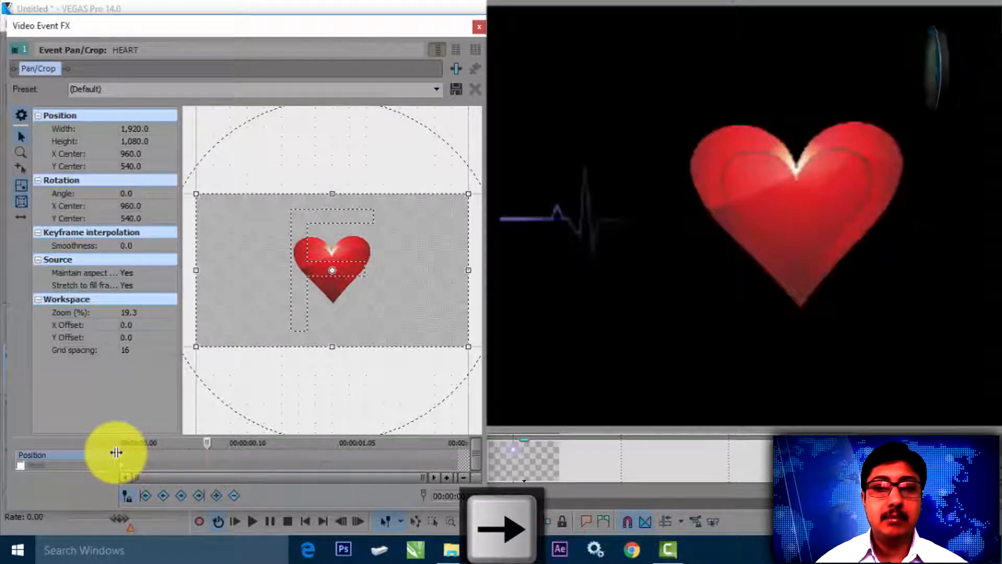
key("Right")
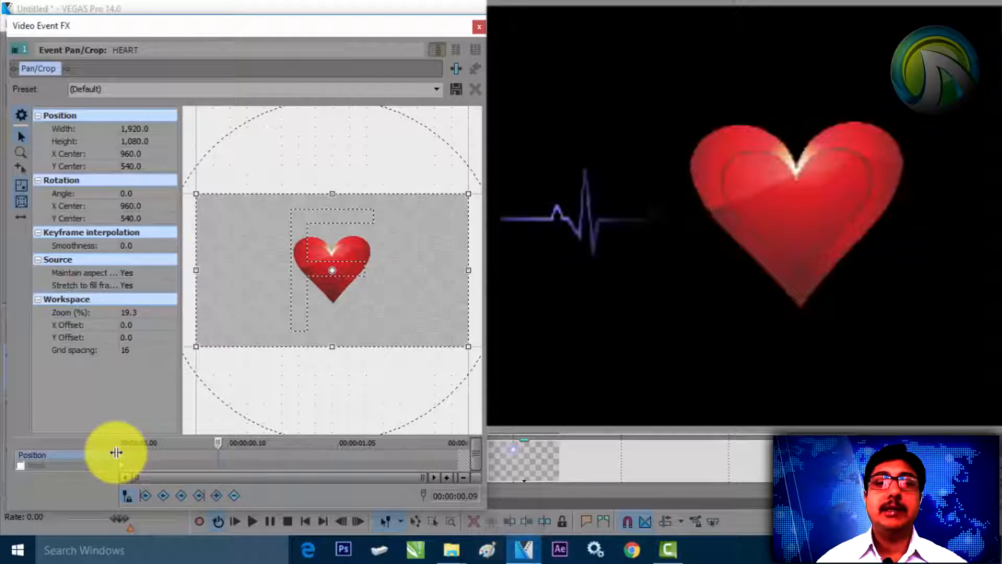
key("Right")
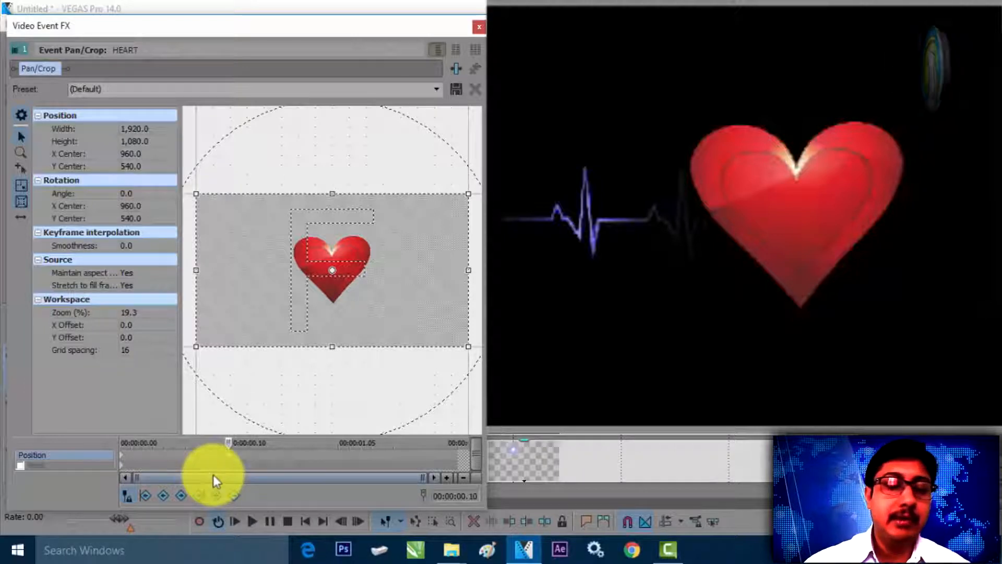
double_click(230, 457)
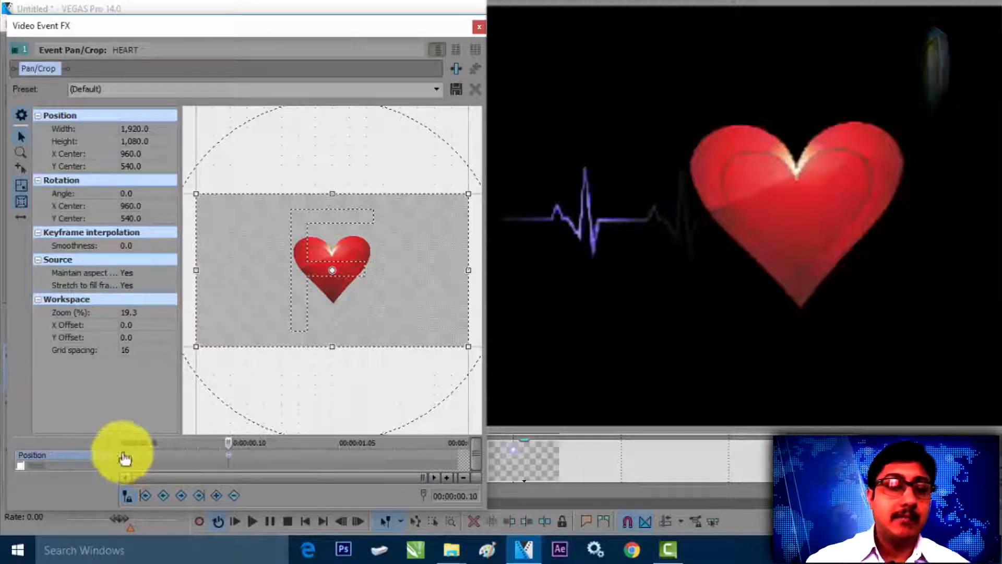
left_click(124, 457)
right_click(228, 456)
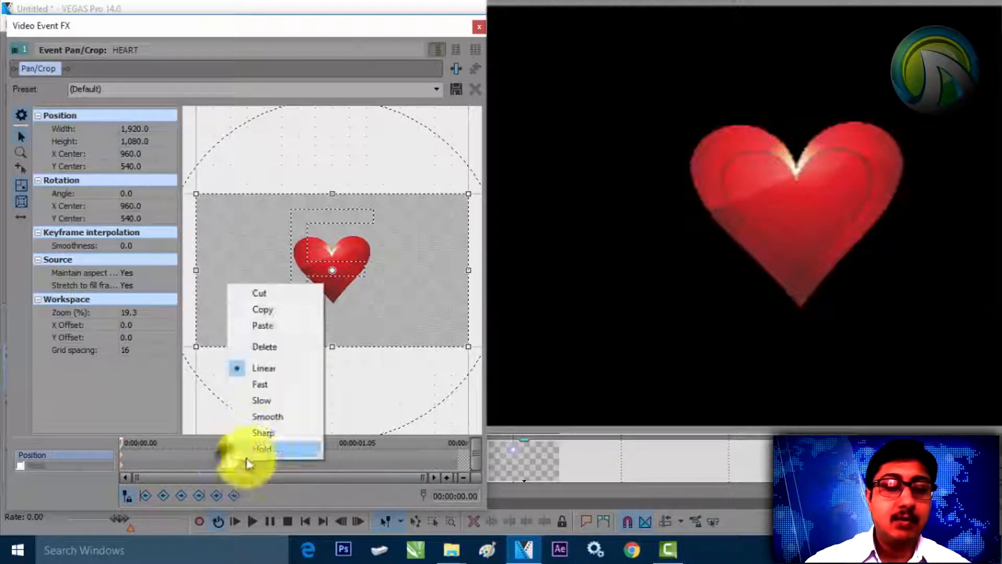
left_click(277, 350)
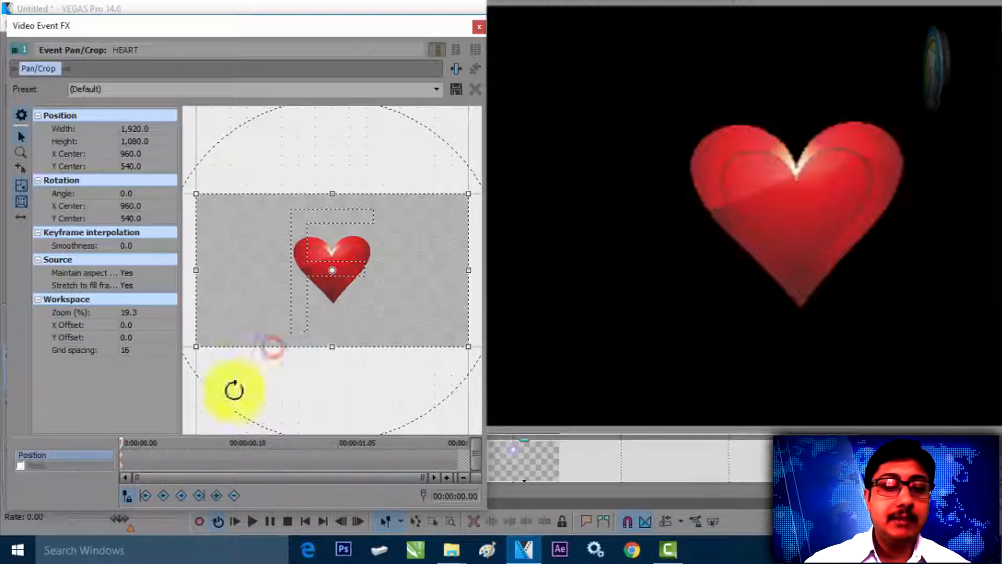
On the first keyframe, restrict panning to vertical and move the heart's crop frame to Y Center 732.0
left_click(120, 456)
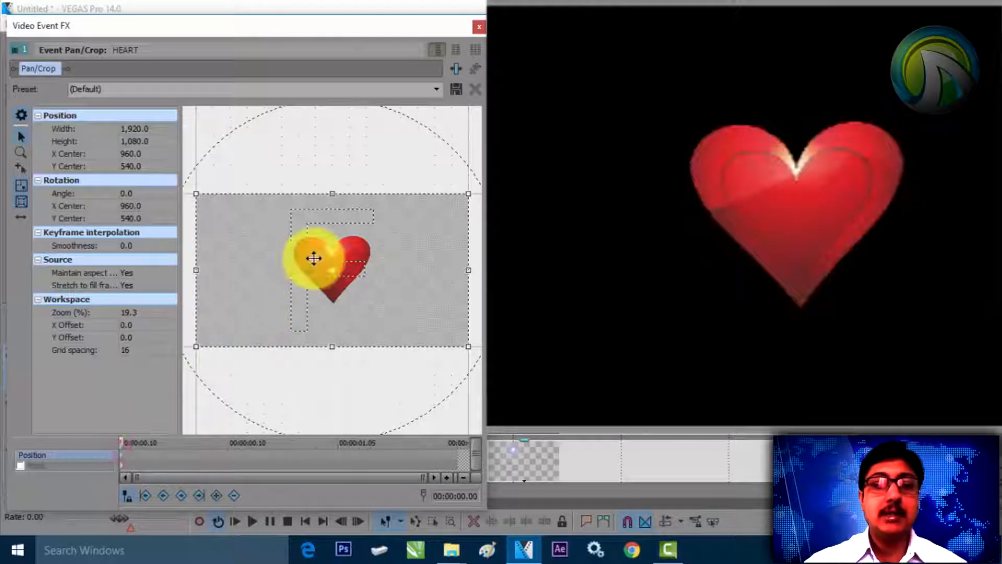
left_click(21, 217)
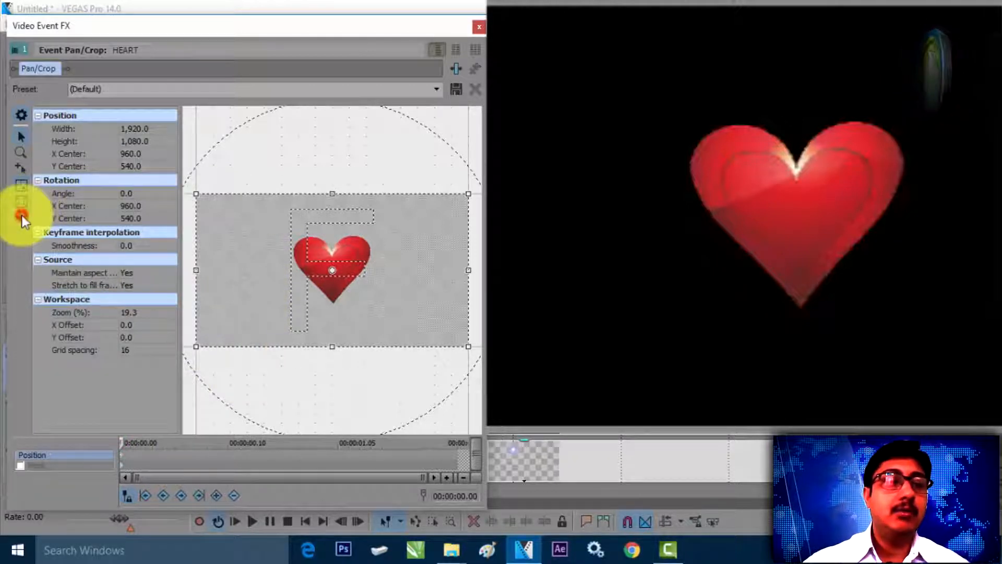
left_click_drag(338, 250, 348, 278)
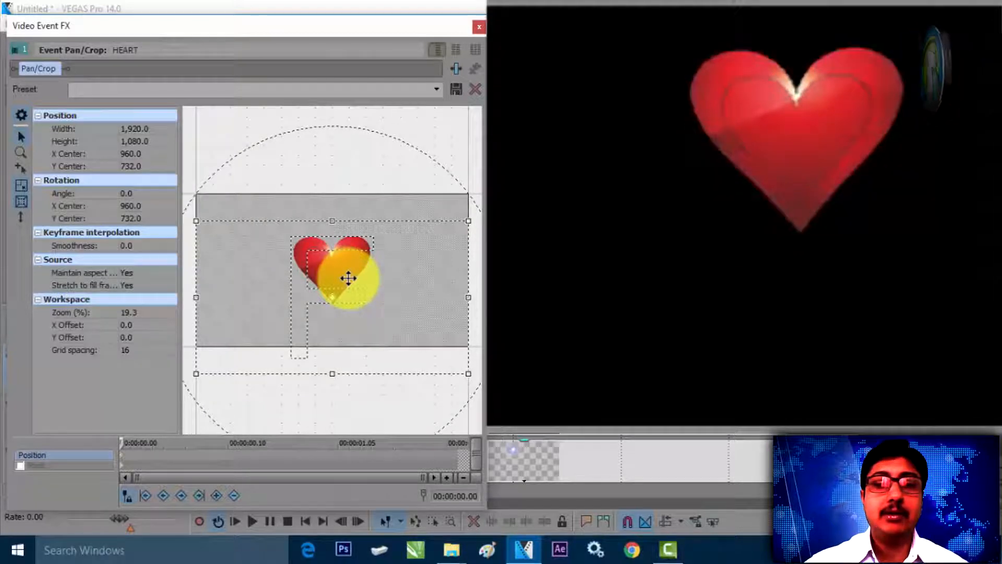
left_click(122, 459)
Add heart position keyframes at 00:00:00.10, one frame before it at 00:00:00.09, and one frame after it
left_click(192, 460)
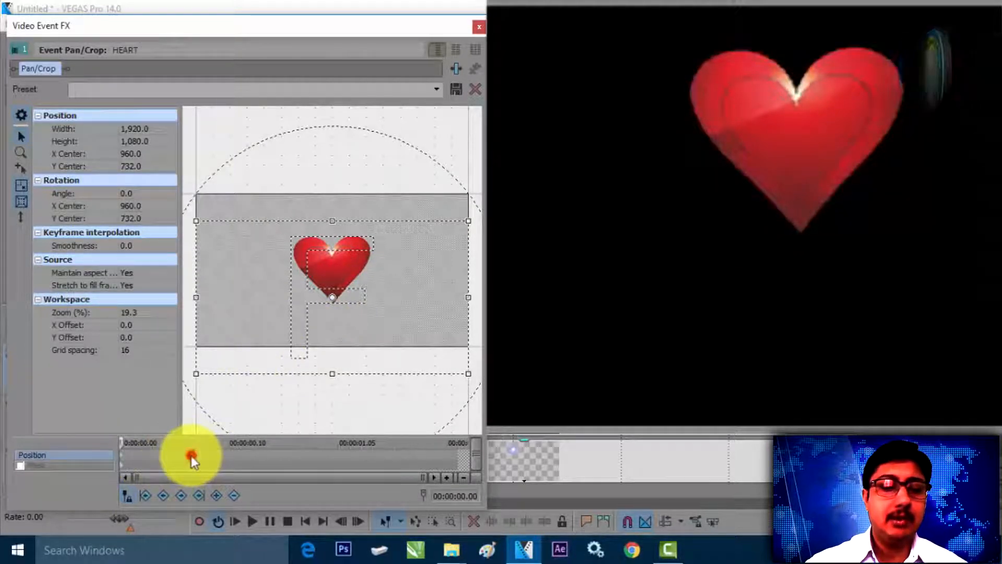
key("Right")
key("Right")
key("Right")
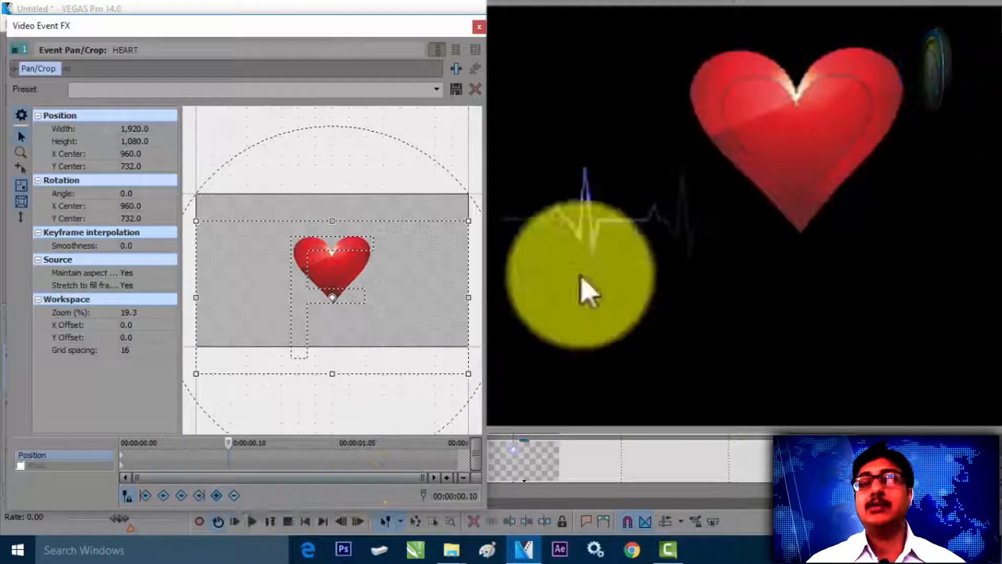
left_click(217, 497)
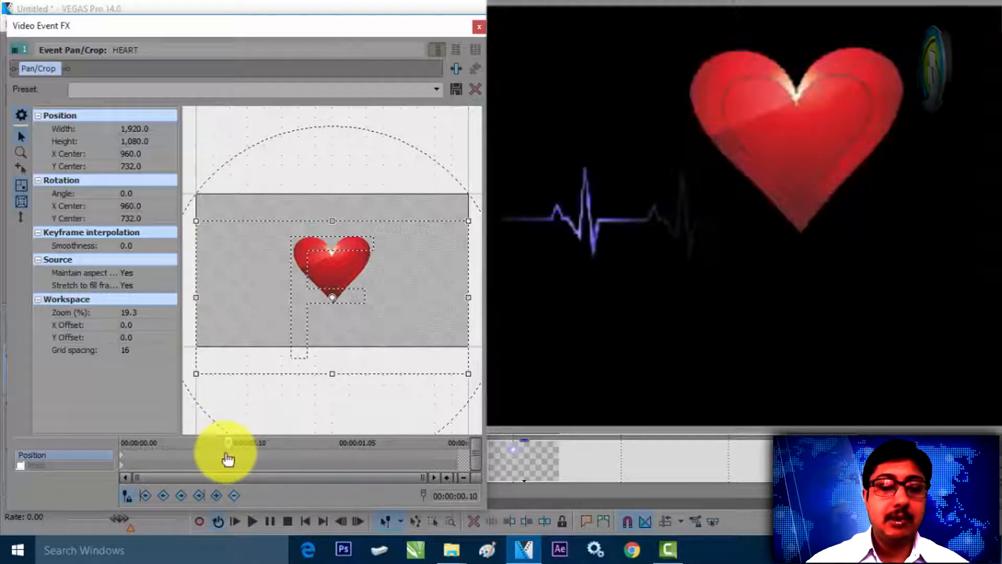
key("Left")
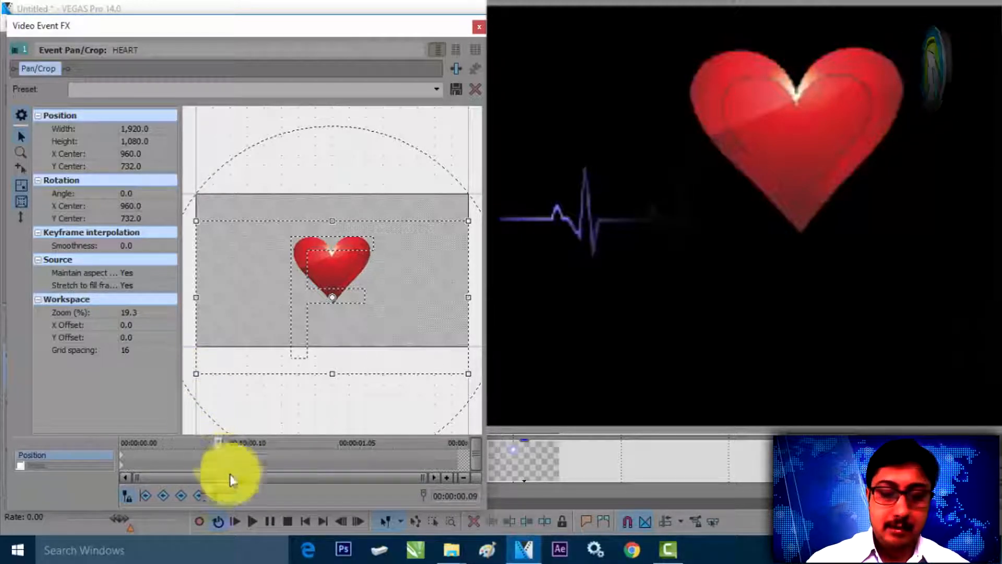
left_click(218, 502)
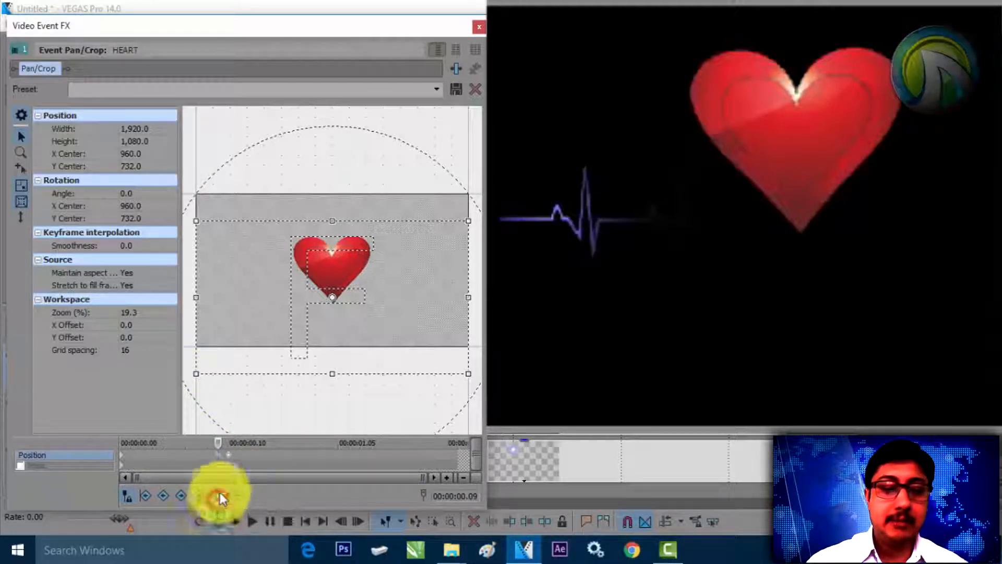
left_click(230, 460)
key("Right")
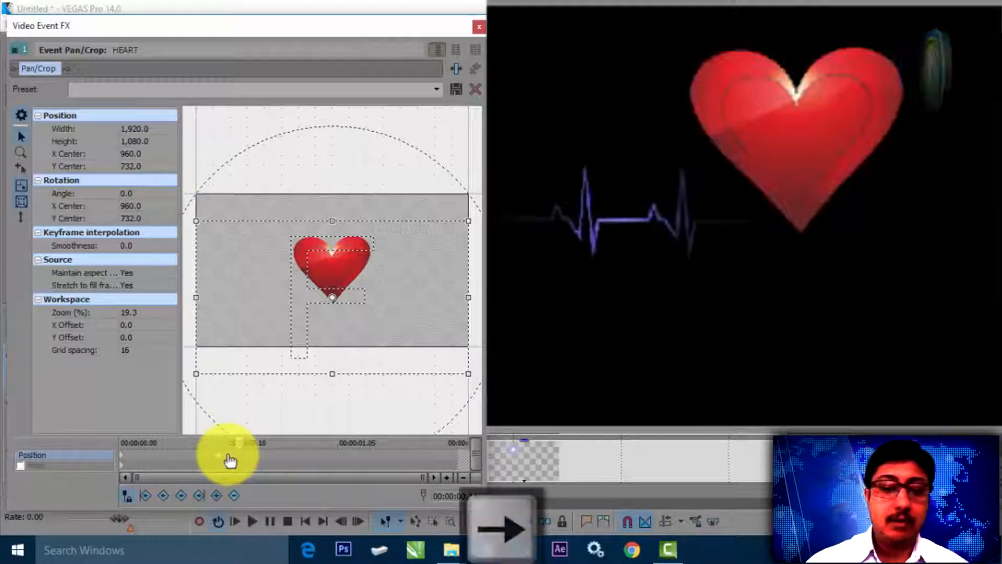
left_click(220, 494)
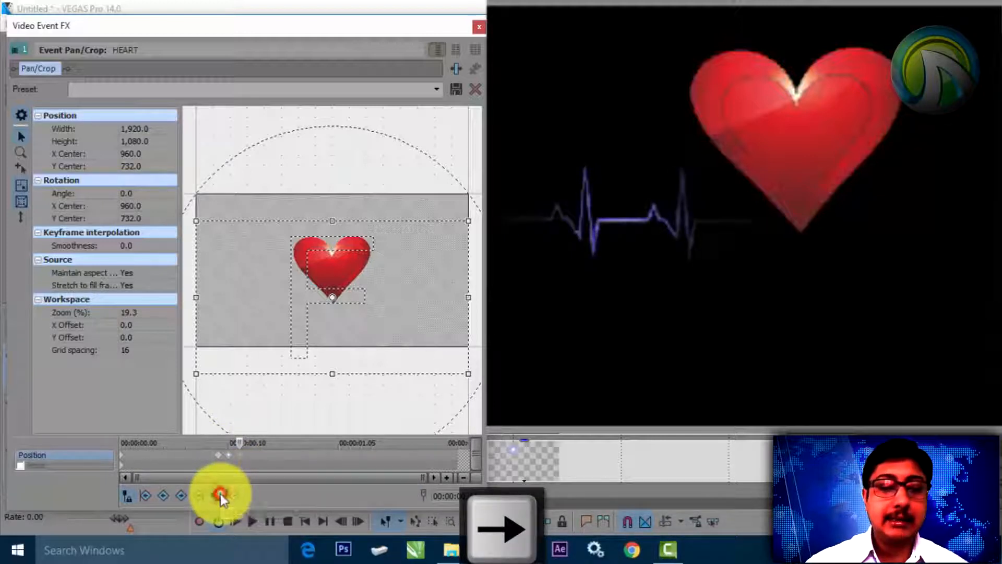
Enlarge the heart at 00:00:00.10 with a crop frame of 1,753.9 by 986.6, and set the three beat keyframes to Smooth
left_click(228, 458)
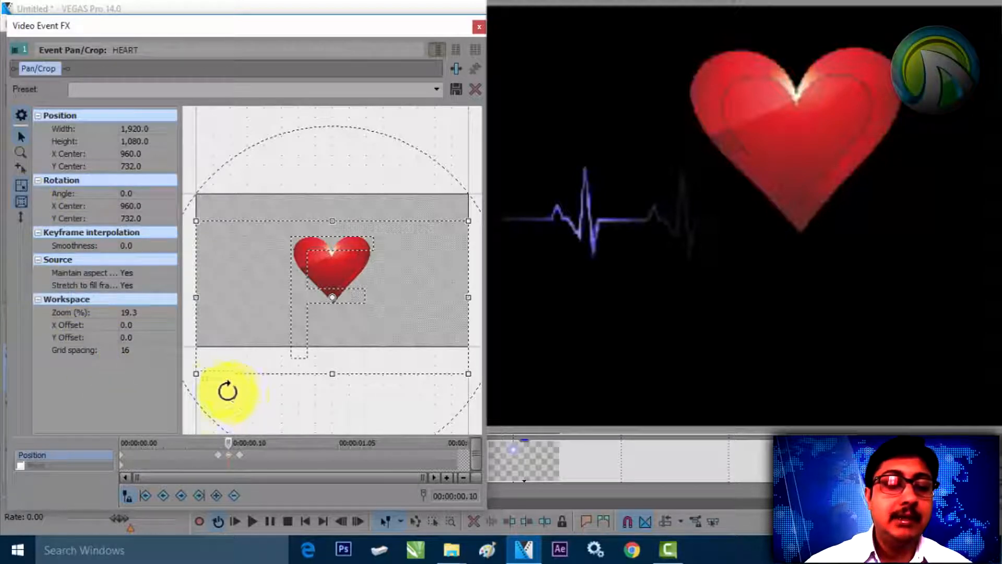
mouse_move(196, 373)
left_mouse_down()
mouse_move(204, 364)
mouse_move(195, 362)
mouse_move(189, 370)
mouse_move(203, 367)
left_mouse_up()
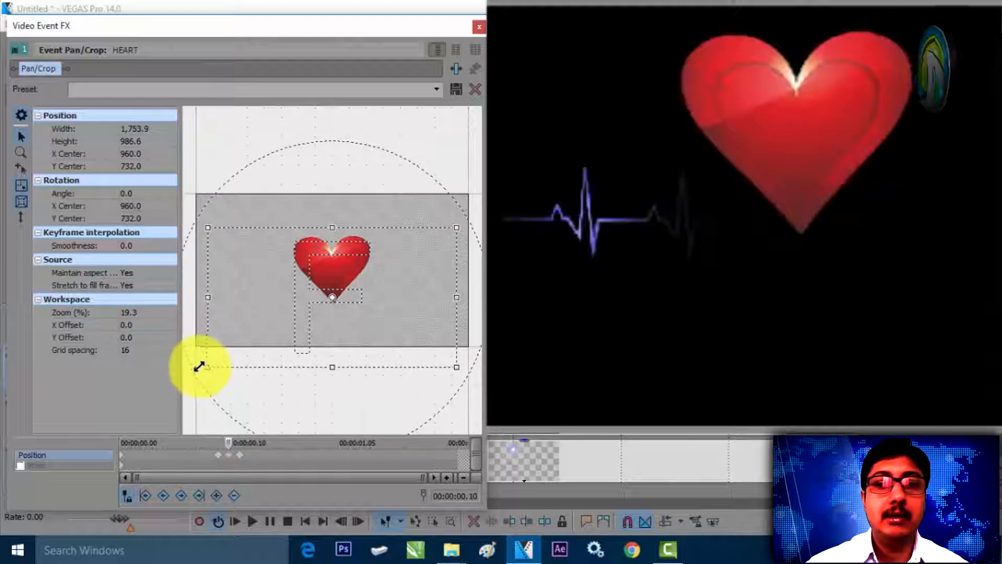
left_click(223, 459)
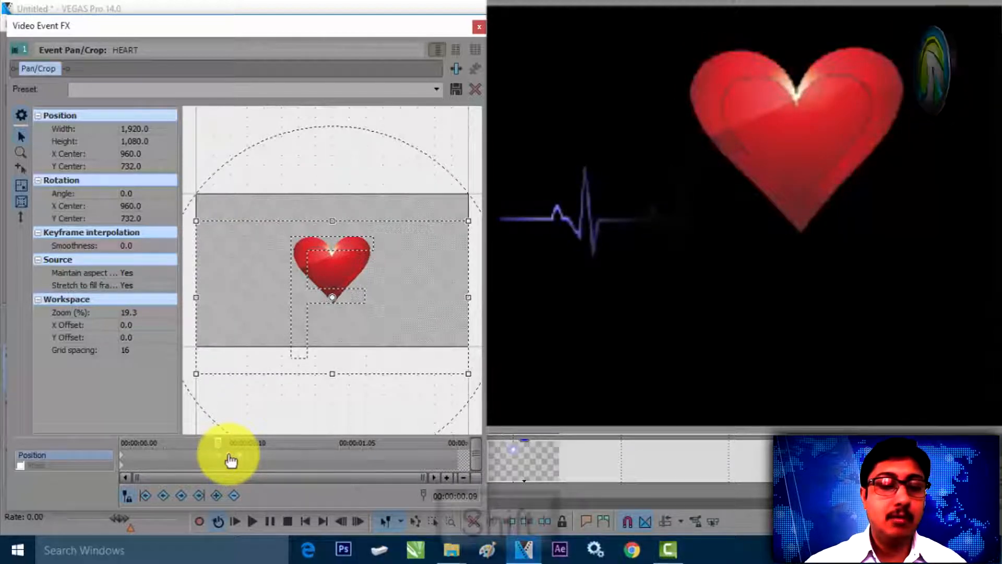
left_click(230, 459, "shift")
left_click_drag(230, 459, 247, 464)
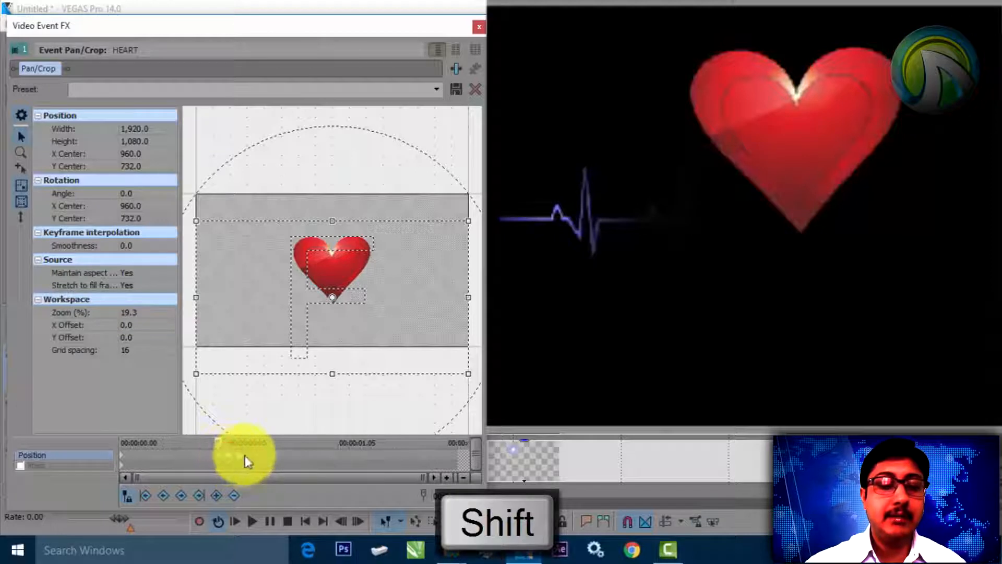
right_click(243, 459)
left_click(272, 414)
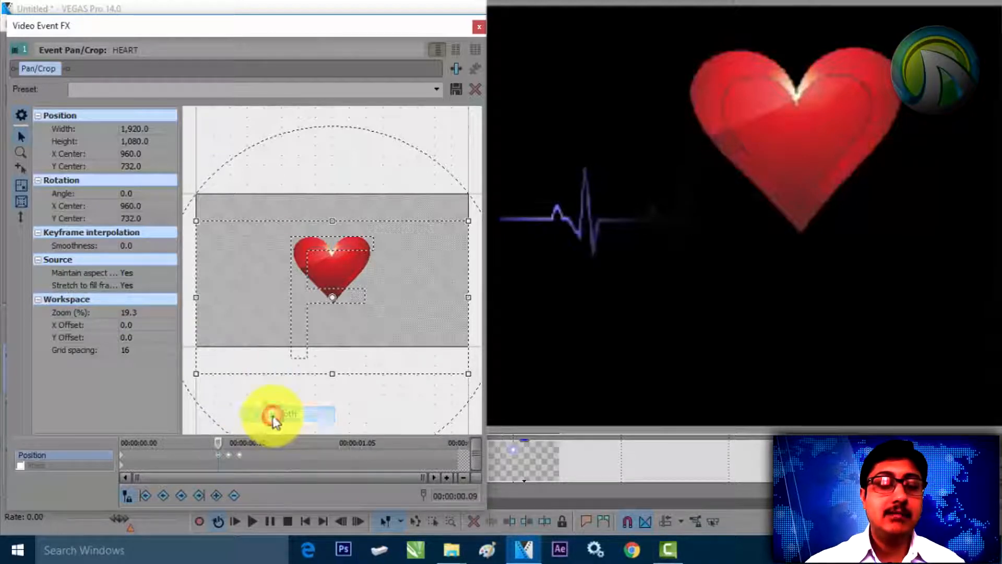
Check the interpolation type of the heart's position keyframes at 00:00:00.11 and 00:00:00.10
right_click(240, 457)
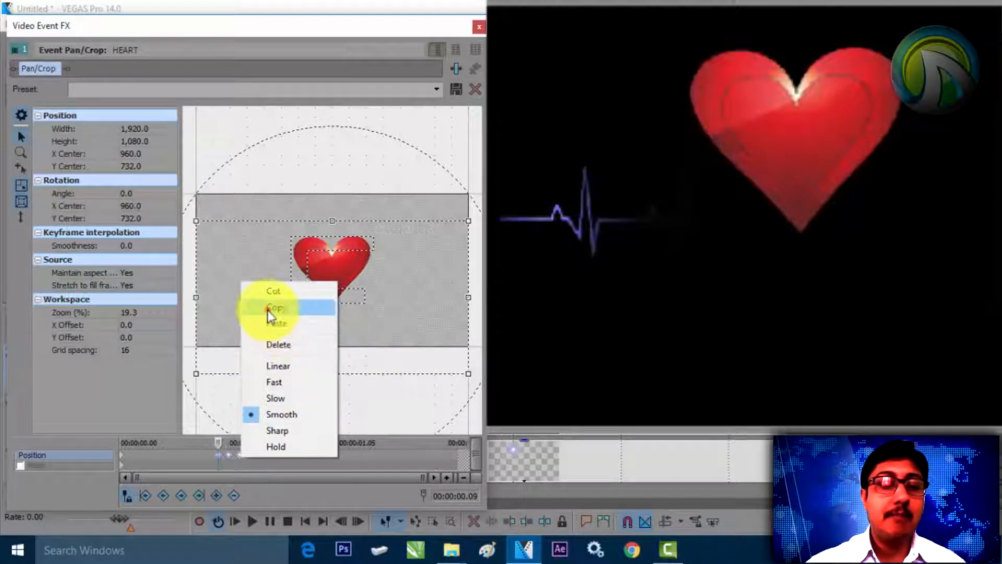
left_click(267, 309)
left_click(230, 455)
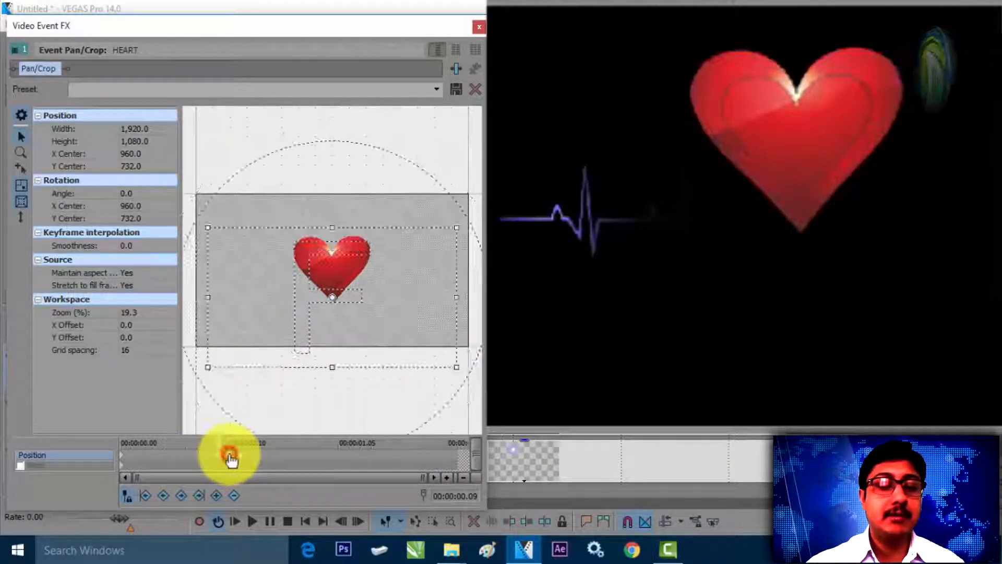
right_click(231, 459)
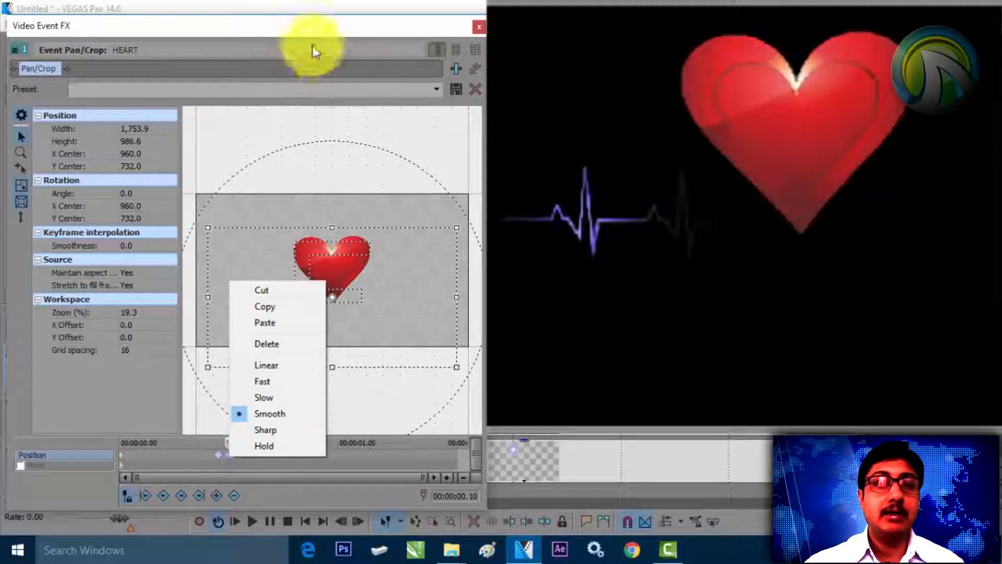
left_click(322, 42)
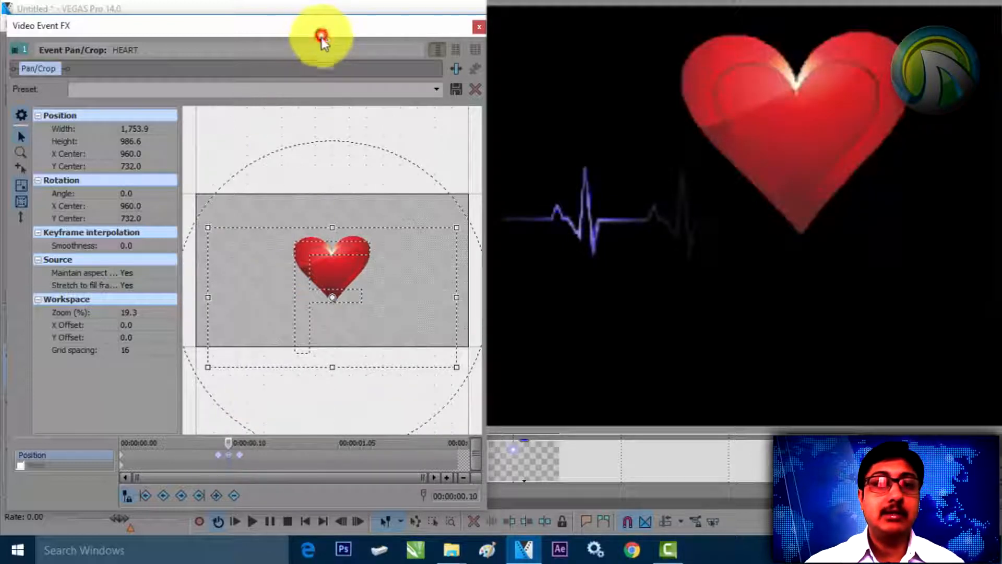
Step through the frames after the heart's first beat to look for the next graph peak, and close the heart's Event Pan/Crop
left_click(243, 460)
key("Right")
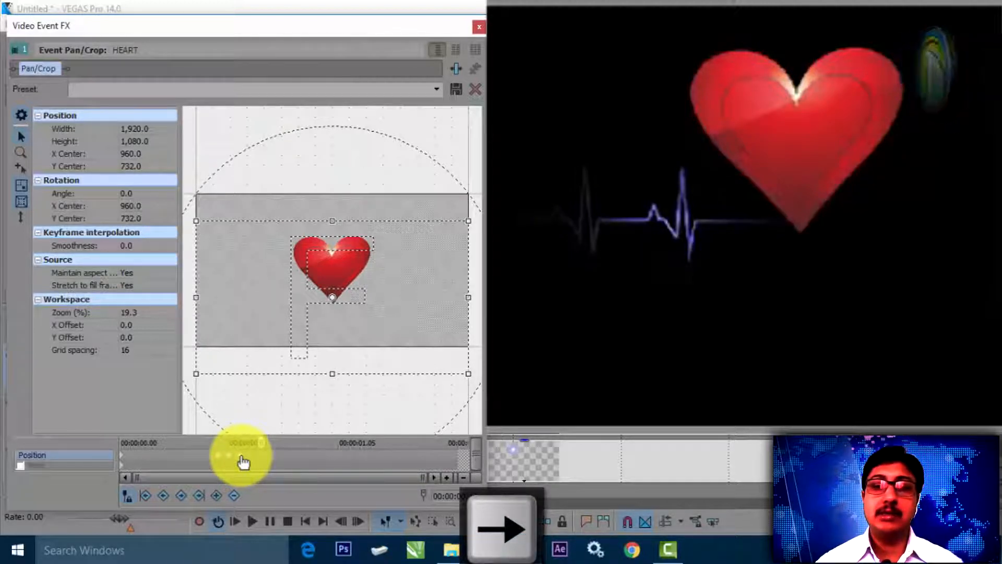
key("Right")
key("Left")
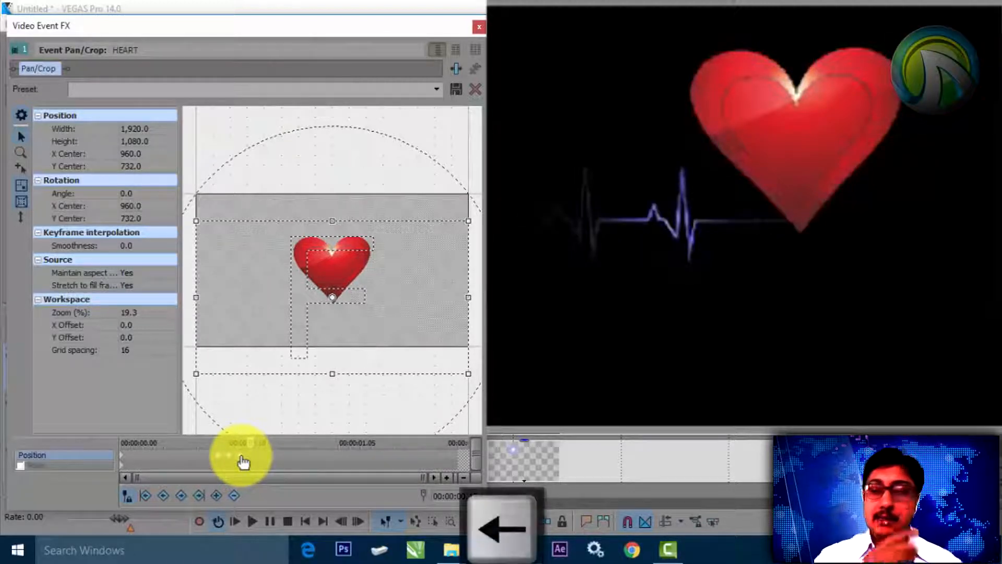
scroll(243, 462, "up", 5)
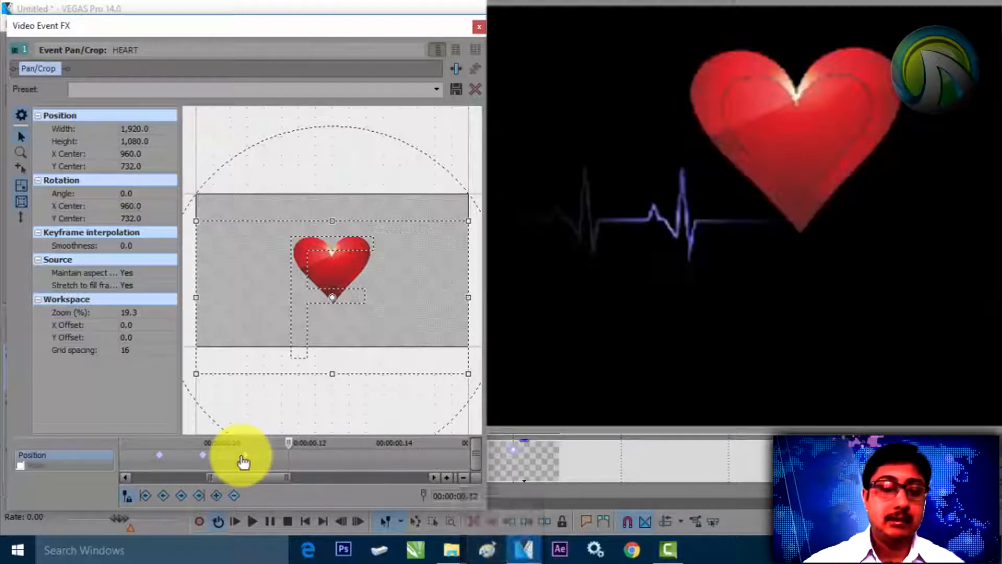
scroll(244, 461, "down", 5)
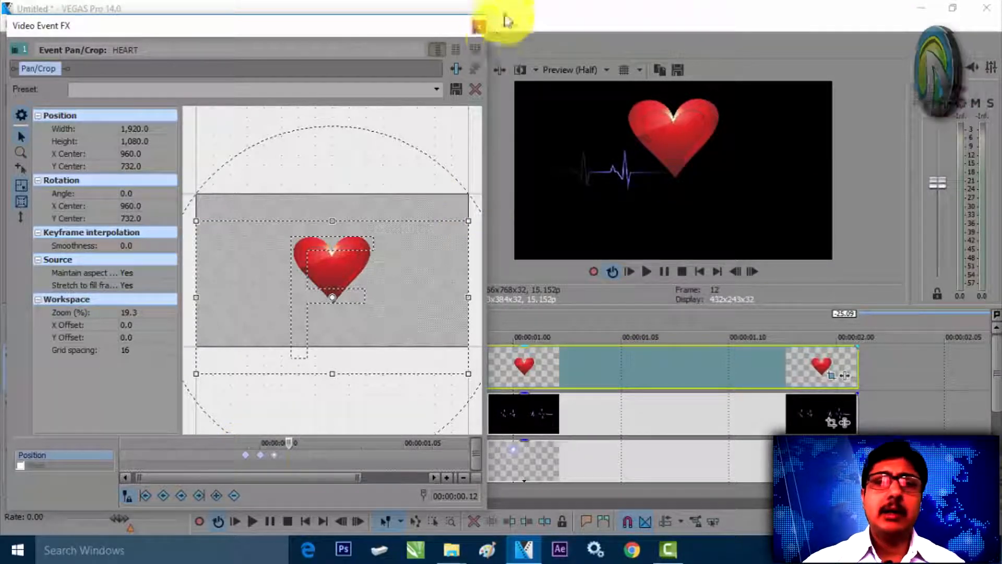
left_click(480, 28)
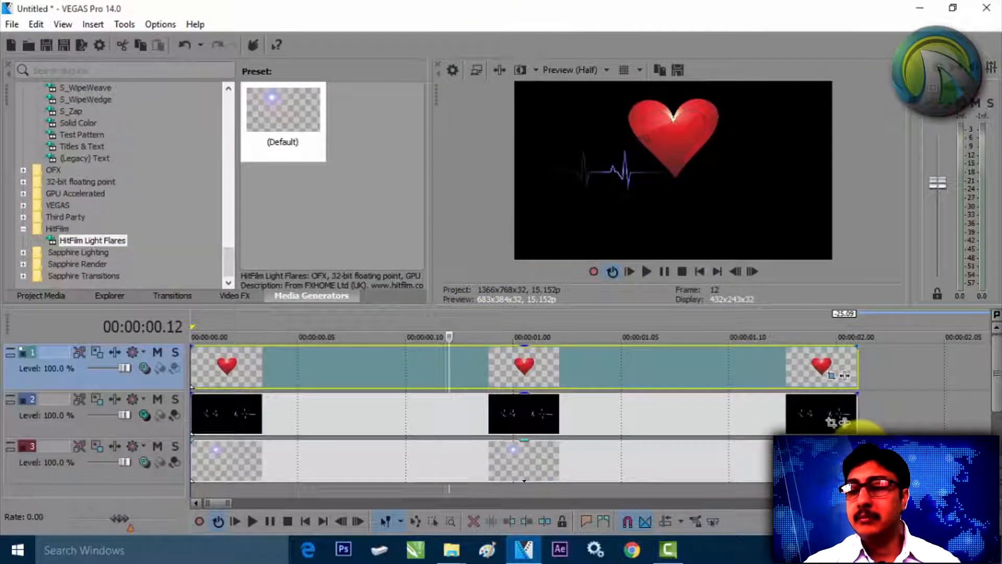
Extend the flare, graph and heart events on all three tracks so they end at about 00:00:03.06
key("ctrl+z")
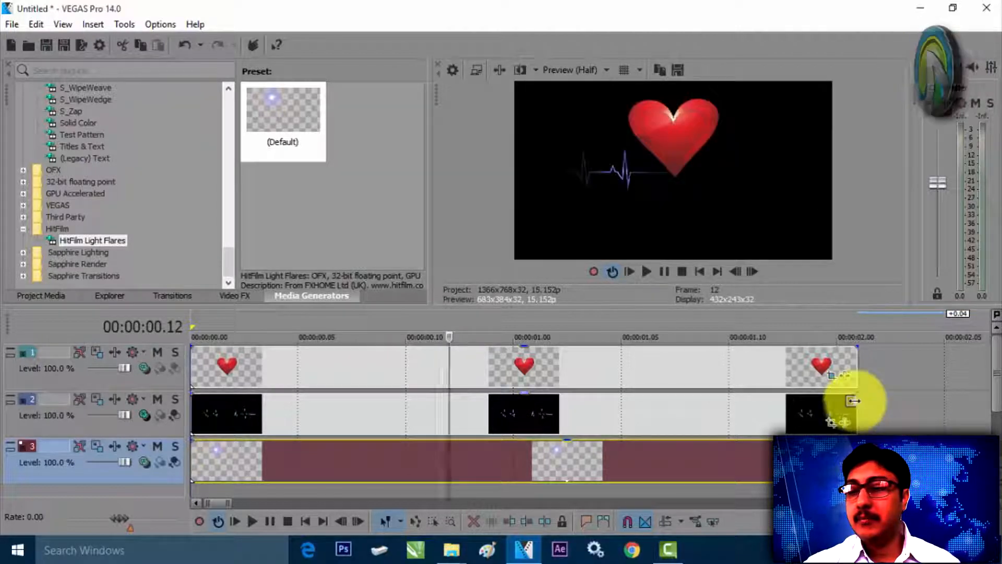
scroll(866, 404, "down", 2)
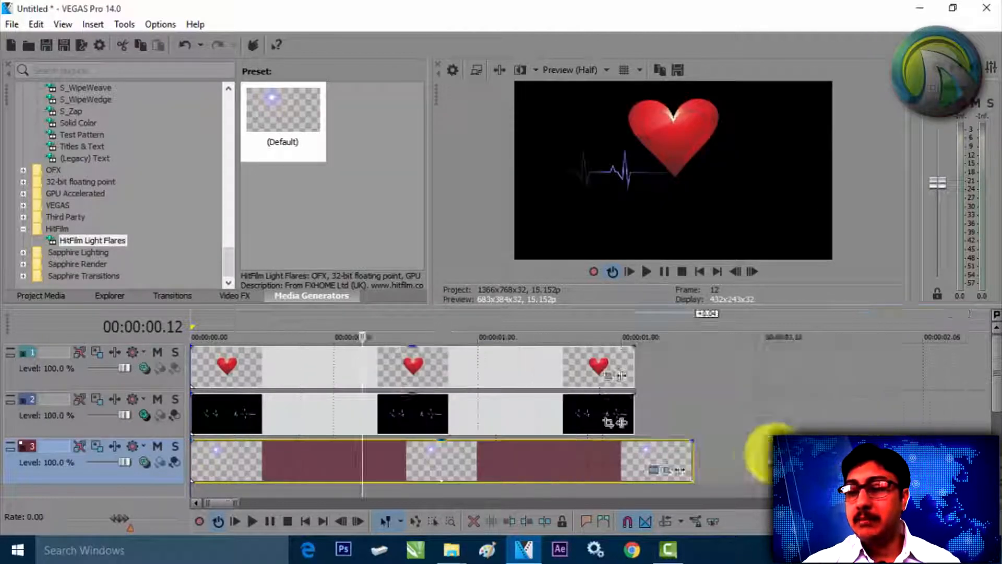
left_click_drag(694, 452, 862, 452)
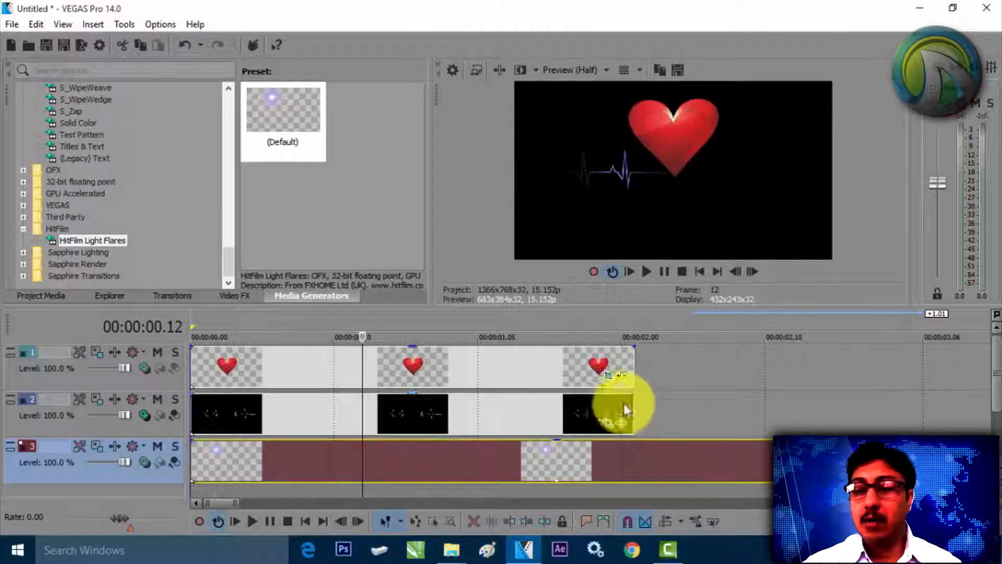
left_click_drag(633, 405, 922, 413)
left_click_drag(632, 360, 919, 360)
In the flare event's Pan/Crop, move the last position keyframe to the end of the lengthened event and close the window
left_click(543, 459)
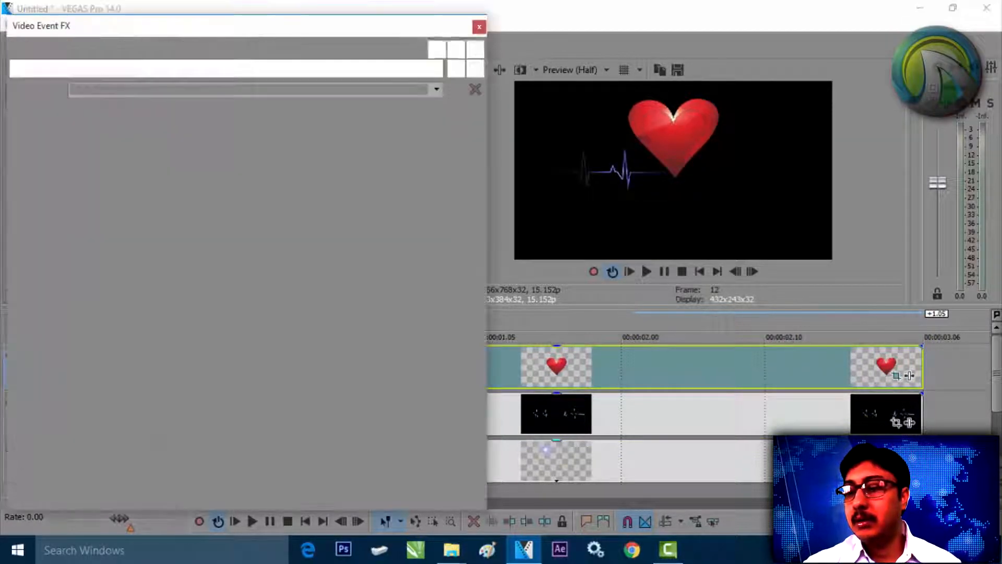
left_click(326, 458)
left_click_drag(328, 461, 502, 402)
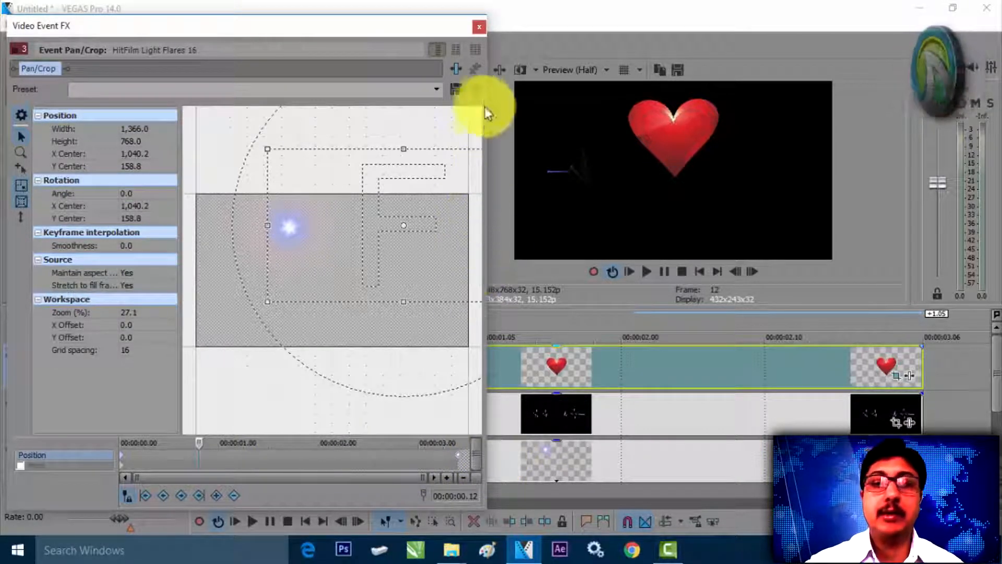
left_click(479, 27)
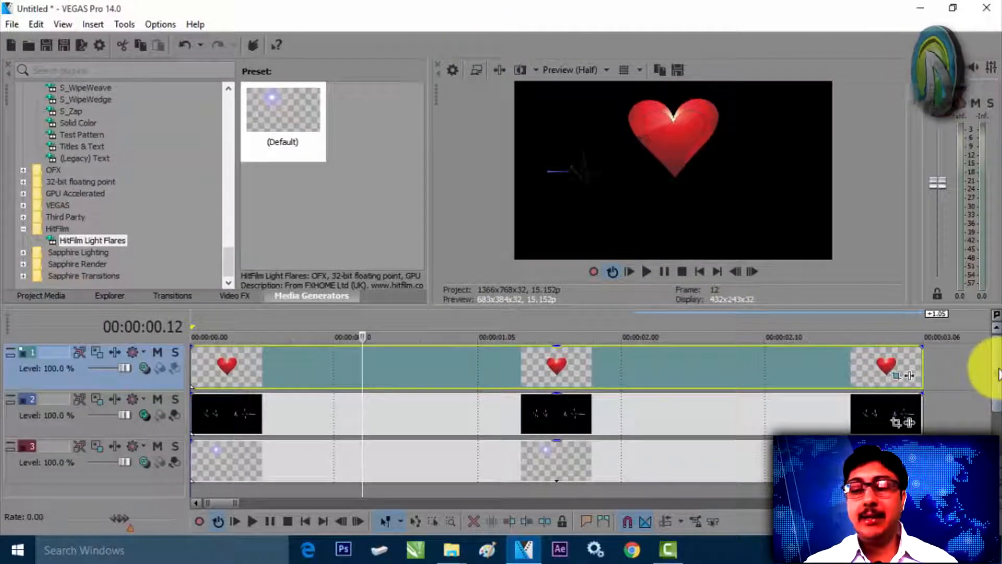
Reopen Event Pan/Crop for the heart from the project start and move its three beat keyframes so the enlarged one sits at 00:00:01.01
left_click(195, 327)
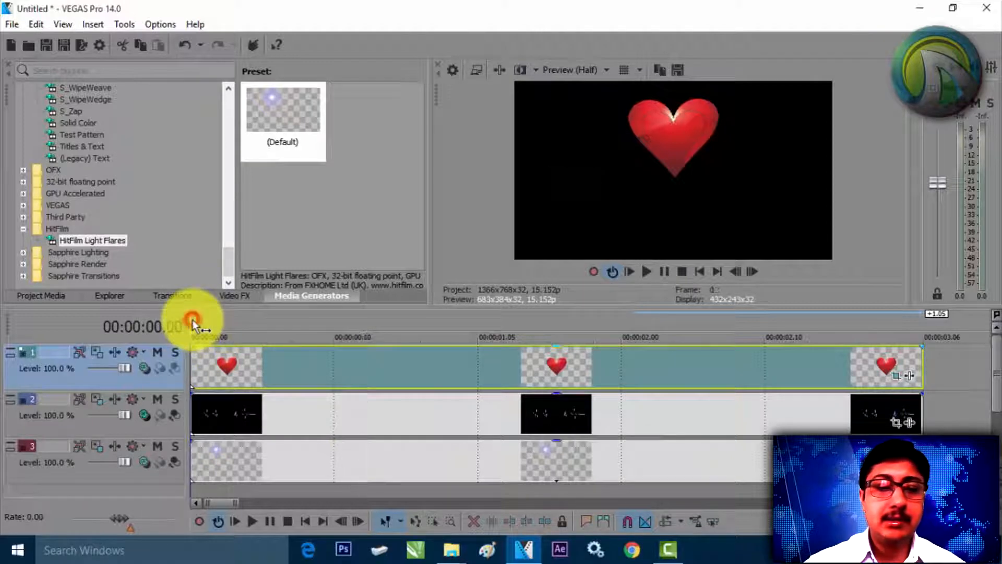
left_click(897, 380)
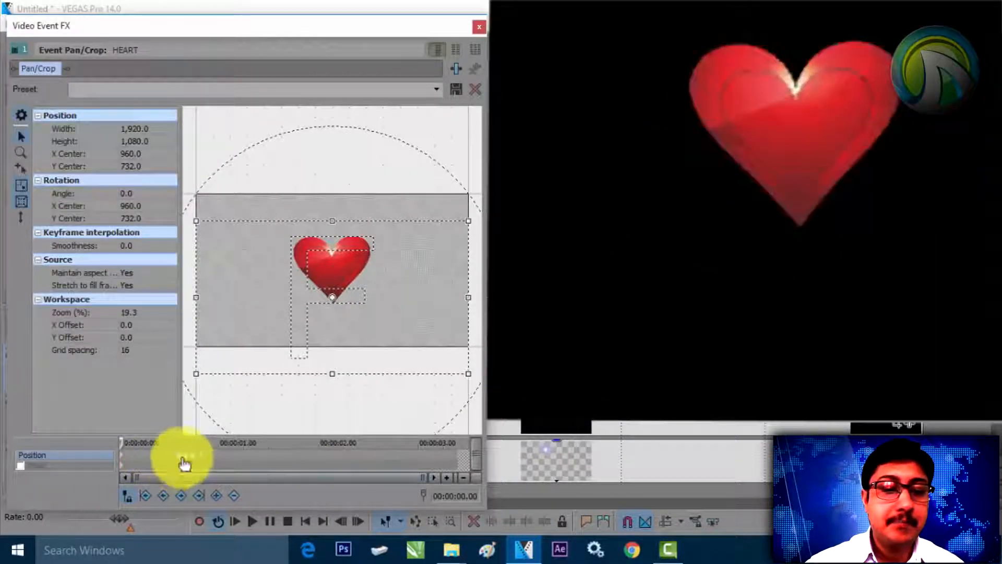
left_click(187, 455)
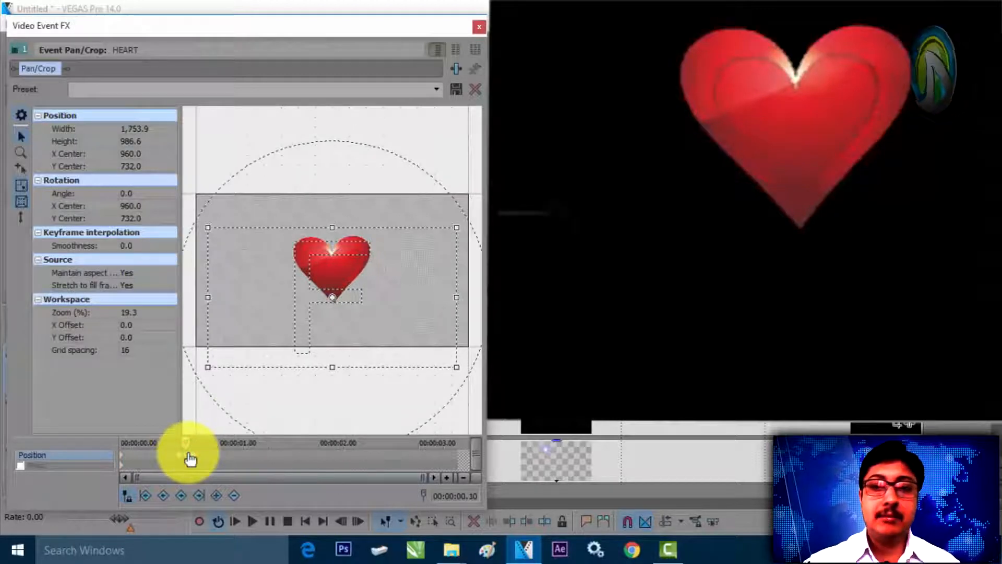
key("Right")
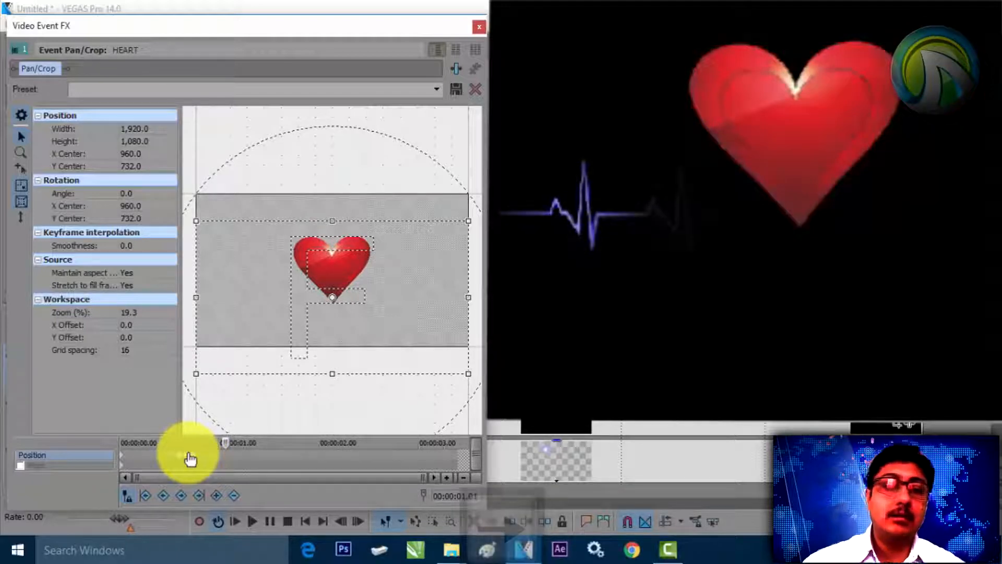
scroll(243, 460, "up", 3)
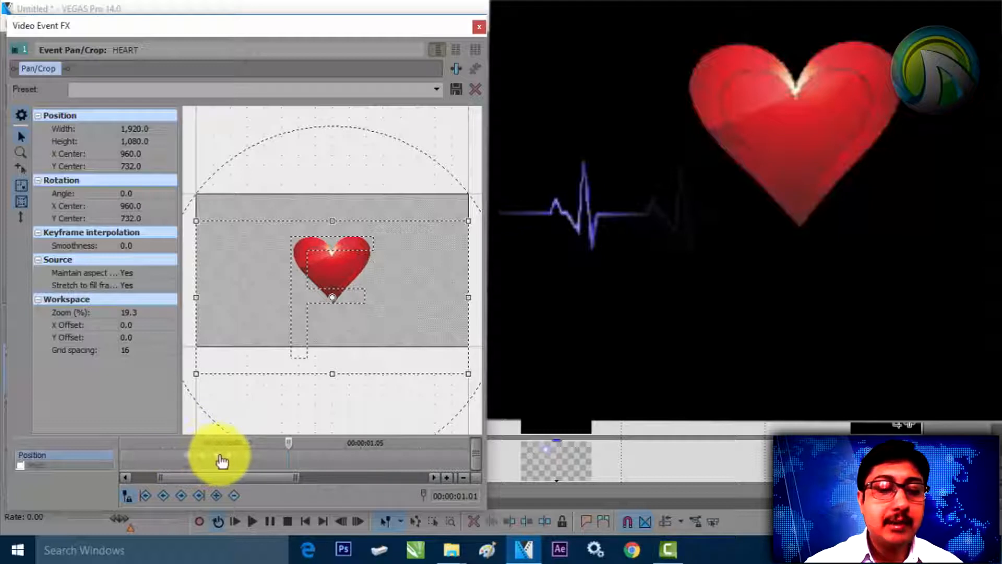
left_click_drag(206, 460, 291, 464)
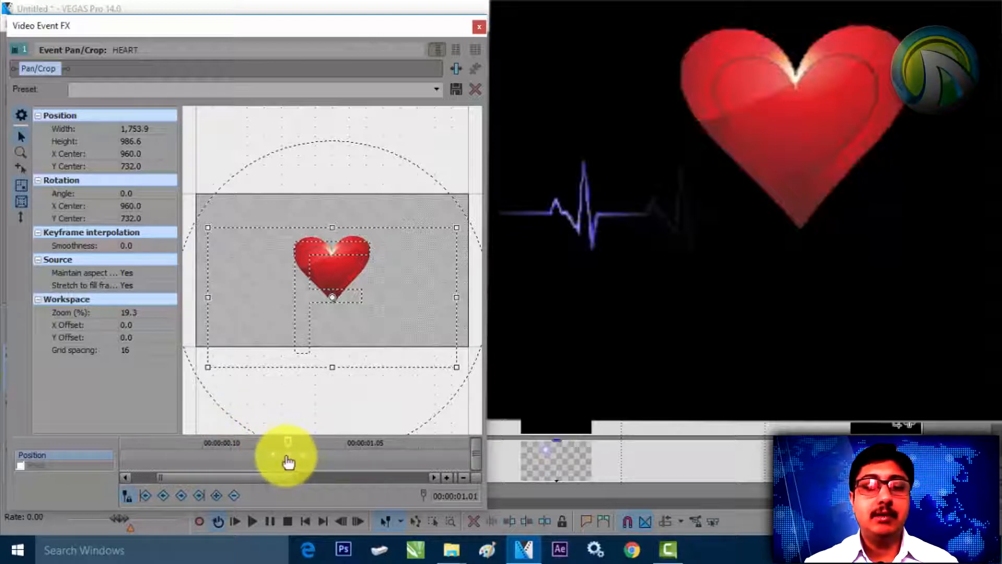
Duplicate the three beat keyframes at the second graph peak, placing the enlarged heart keyframe at 00:00:01.06
key("Right")
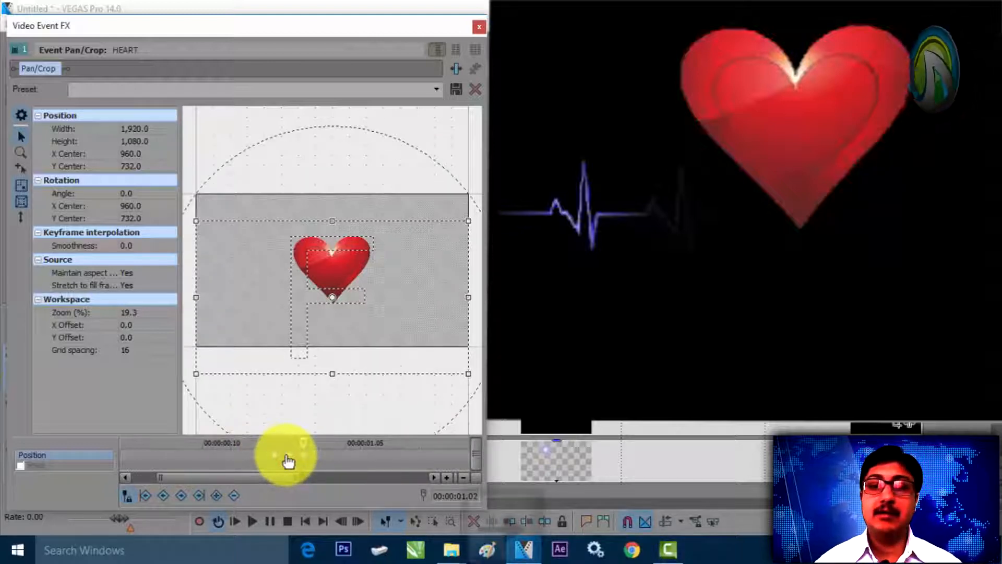
key("Right")
key("Left")
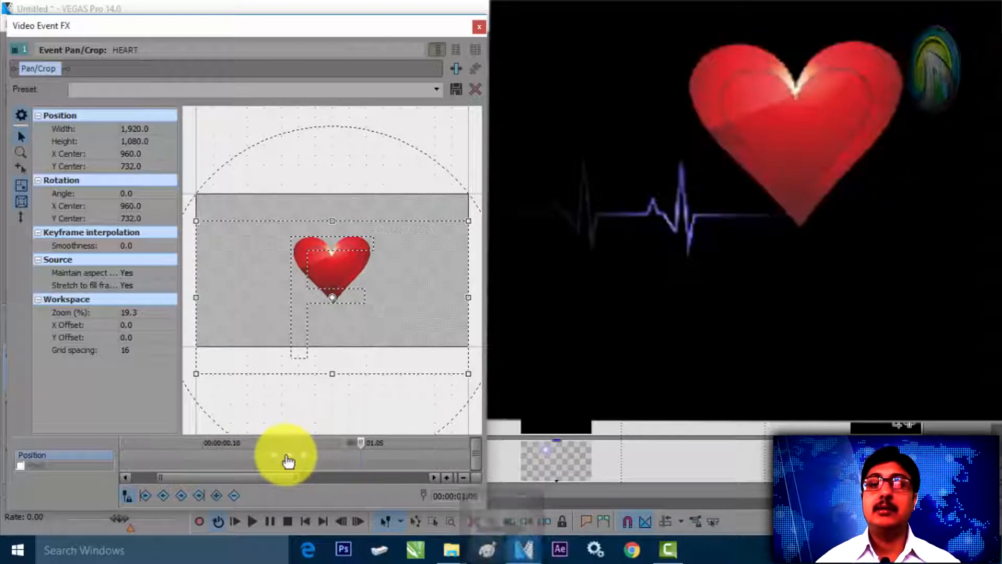
key("Right")
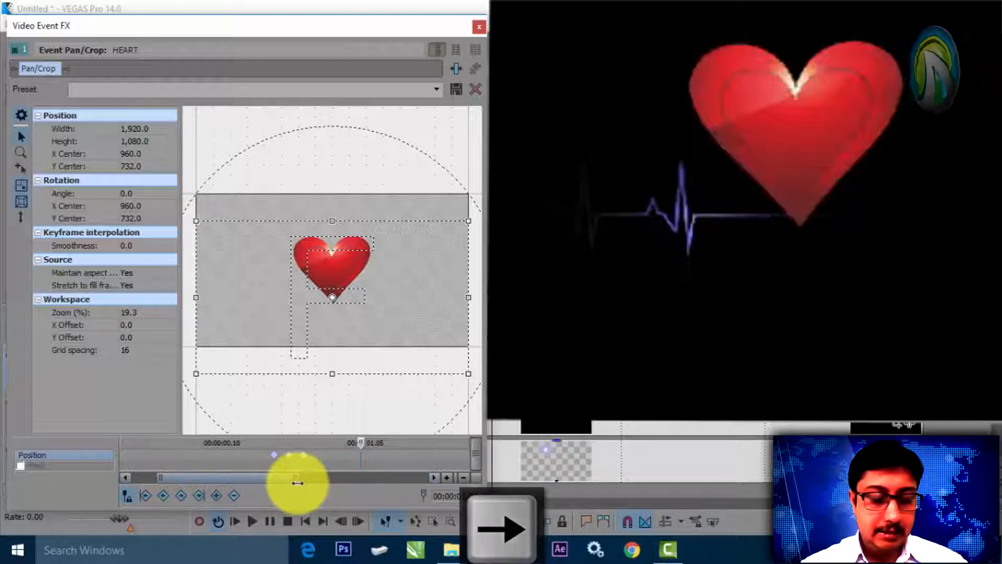
key("ctrl+v")
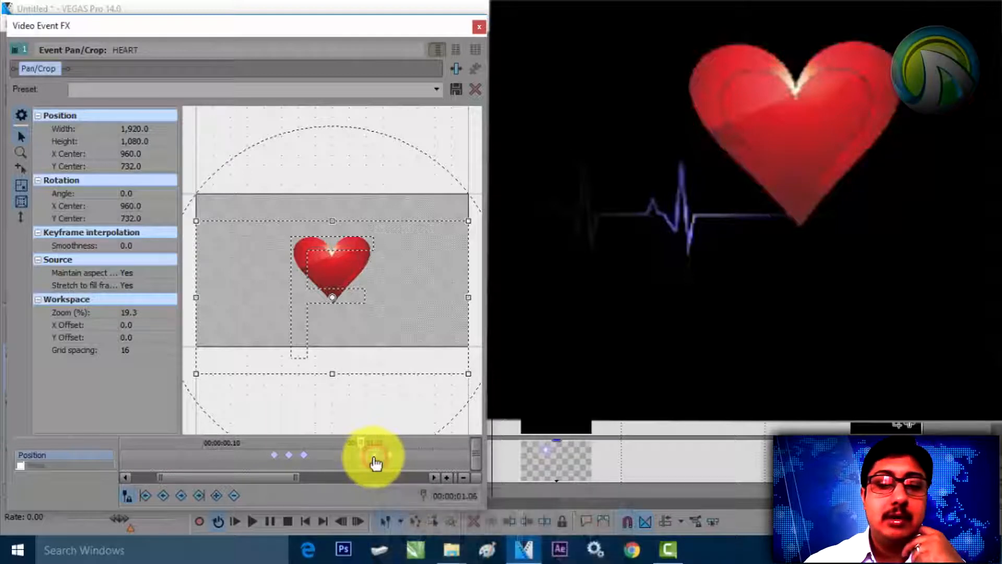
left_click(365, 463)
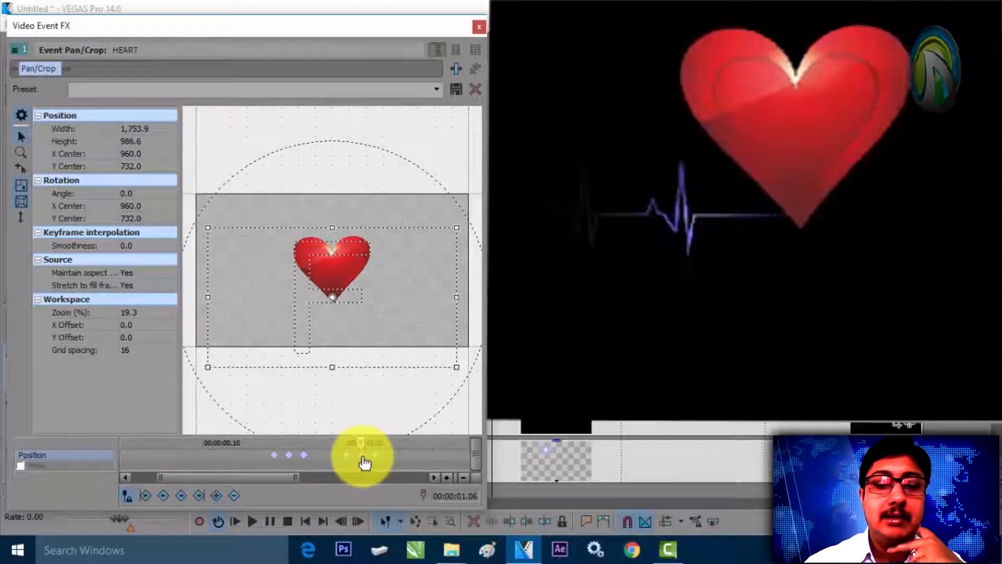
Paste the three beat keyframes at the third graph peak and shift them so the enlarged one sits at 00:00:01.13
left_click_drag(252, 480, 281, 478)
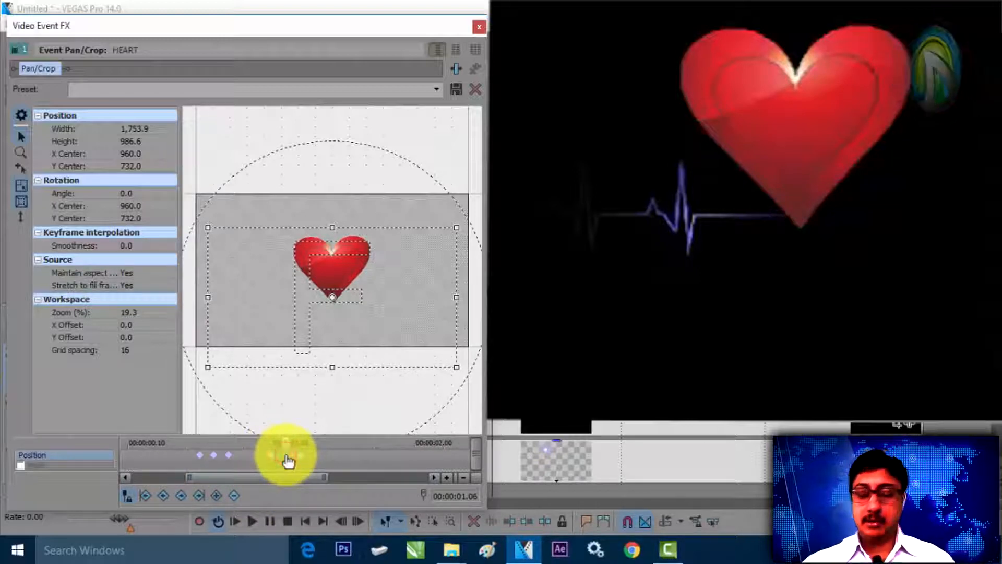
key("Right")
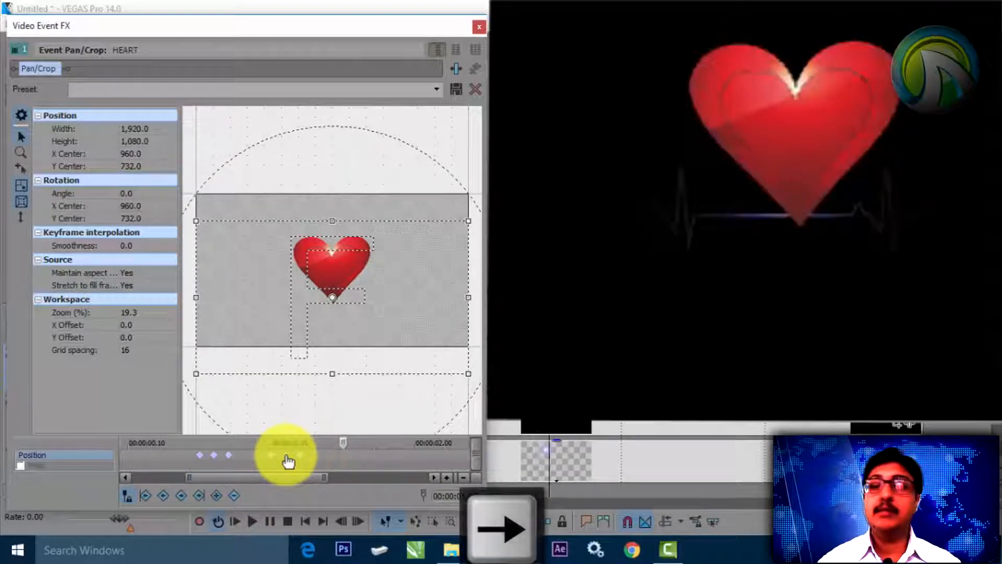
key("Right")
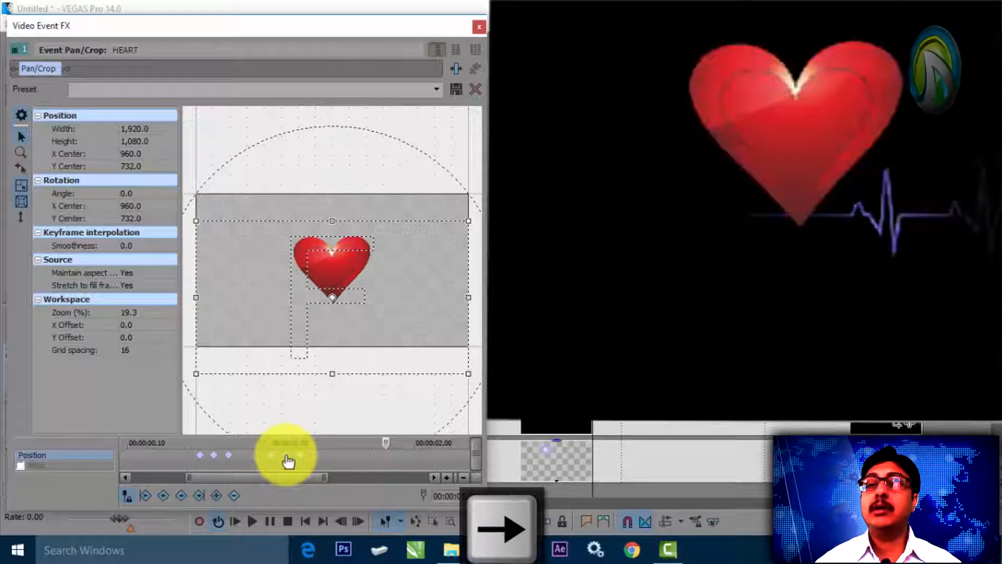
key("ctrl+v")
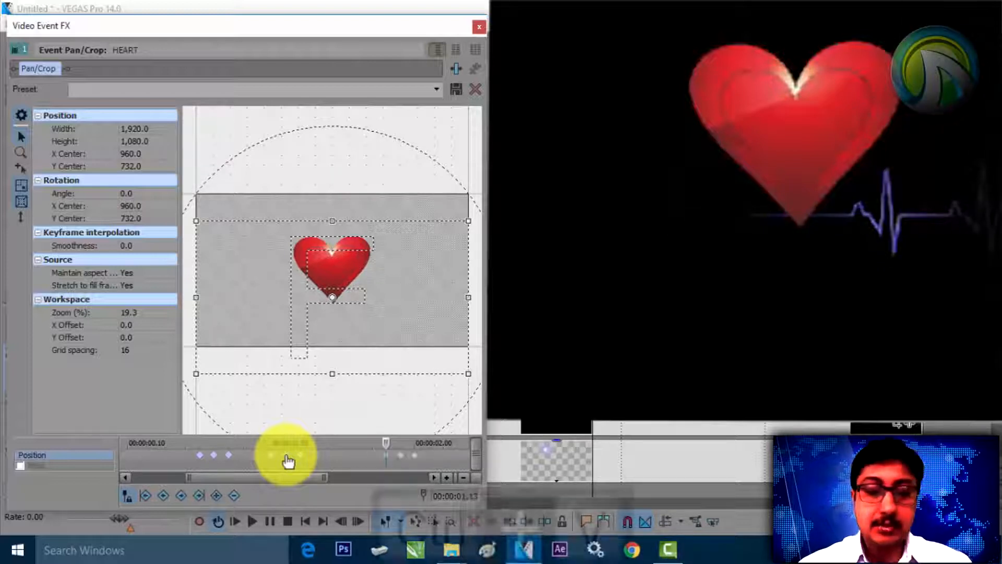
left_click_drag(401, 456, 391, 456)
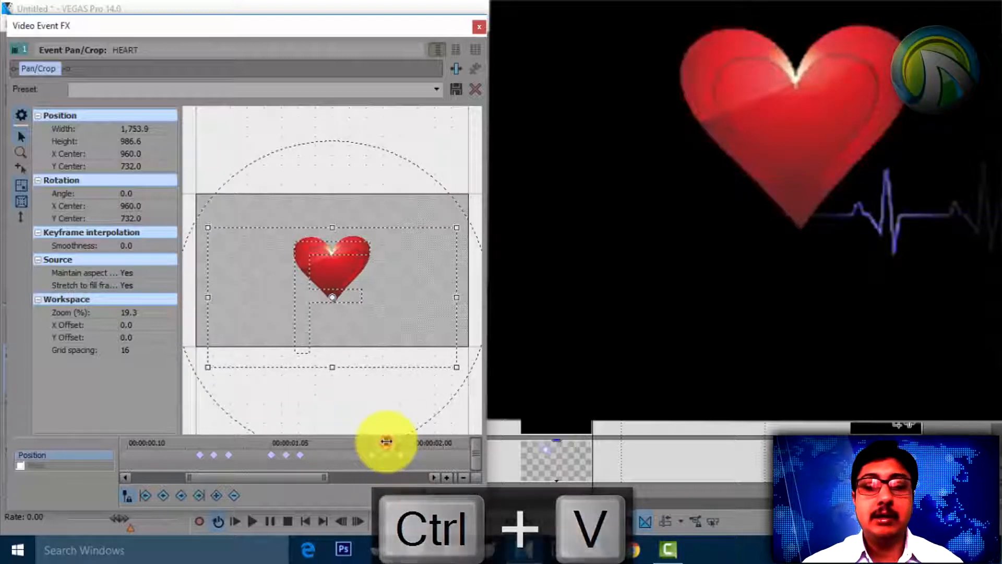
Paste the three beat keyframes at the fourth graph peak and align the enlarged one to 00:00:02.02
key("Right")
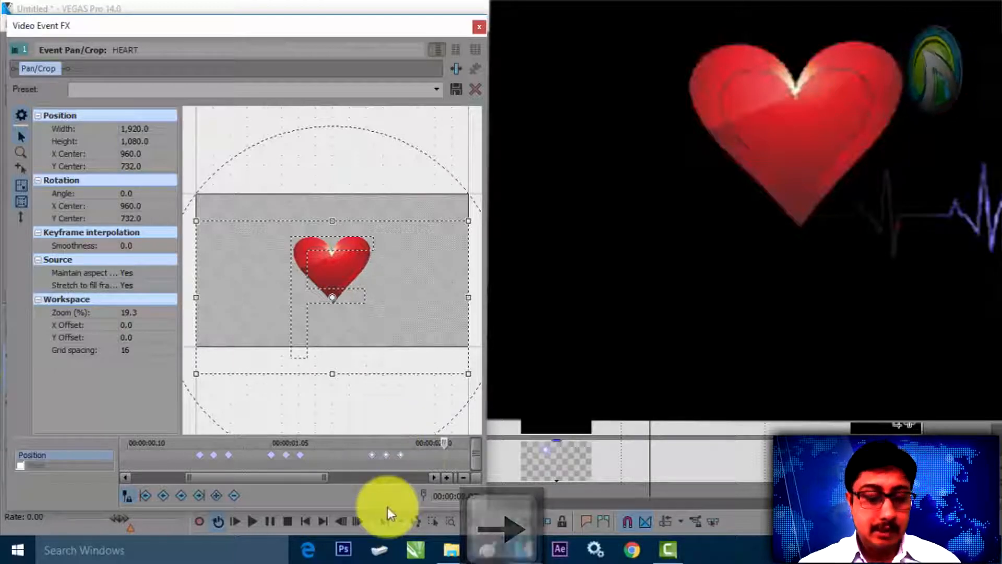
key("ctrl+v")
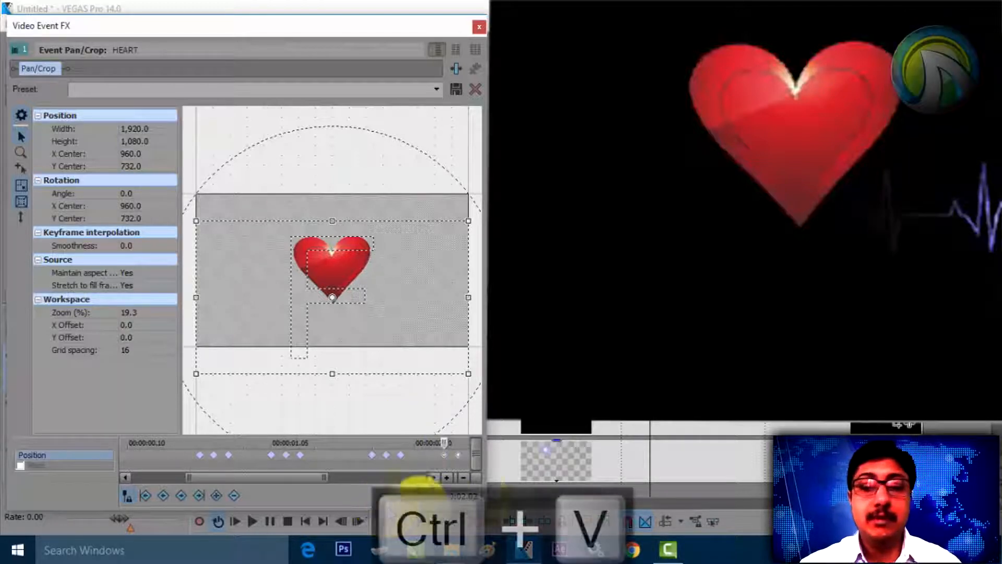
left_click(448, 462)
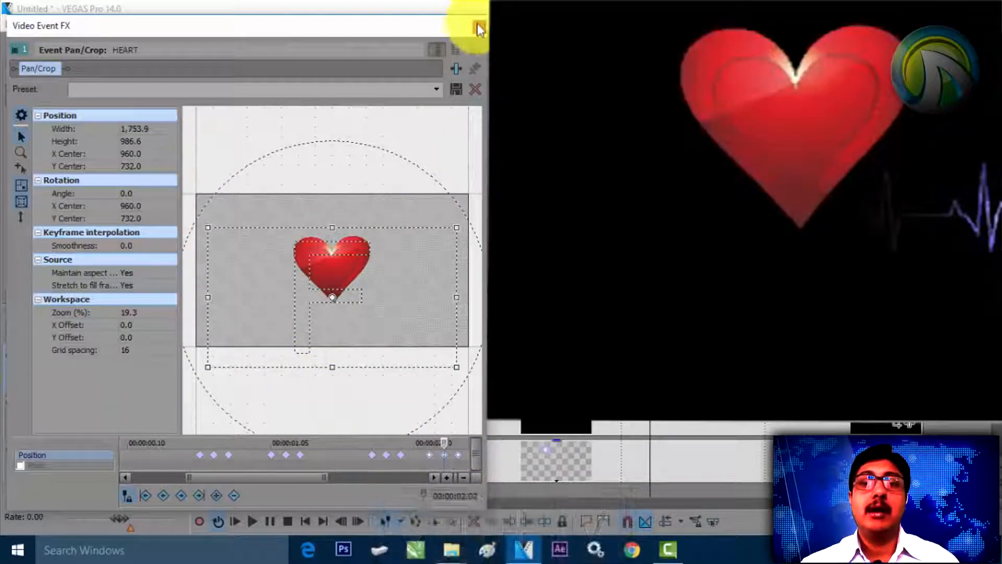
scroll(307, 402, "down", 2)
left_click_drag(296, 478, 398, 475)
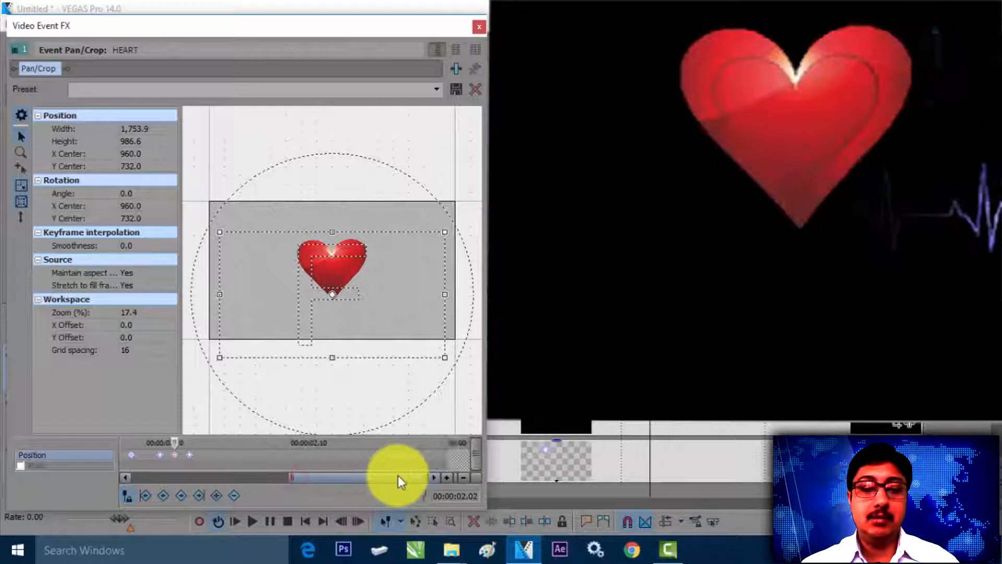
Shift the fourth peak's three heart keyframes slightly later so the beat matches the graph, and close Event Pan/Crop
left_click(202, 457)
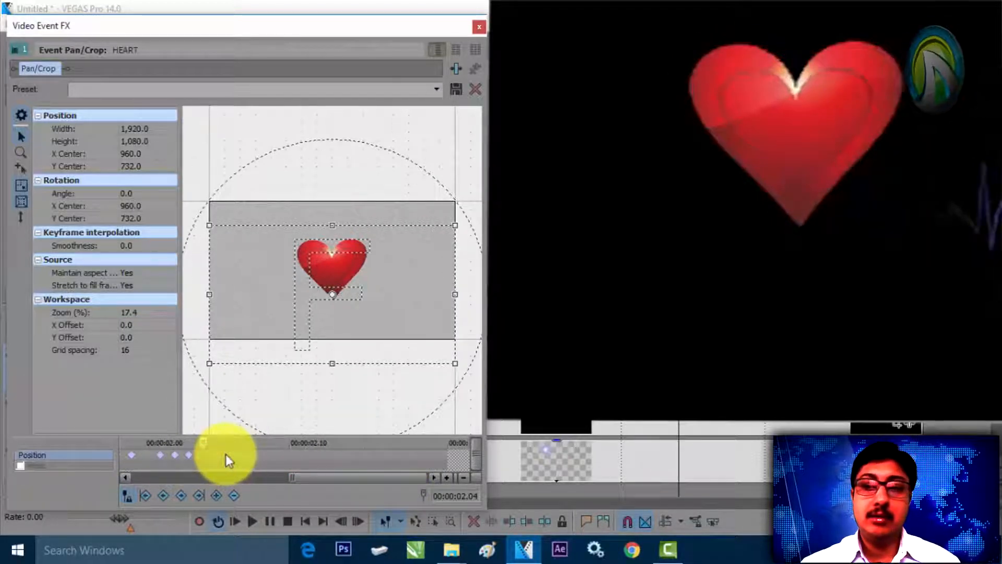
left_click(225, 454)
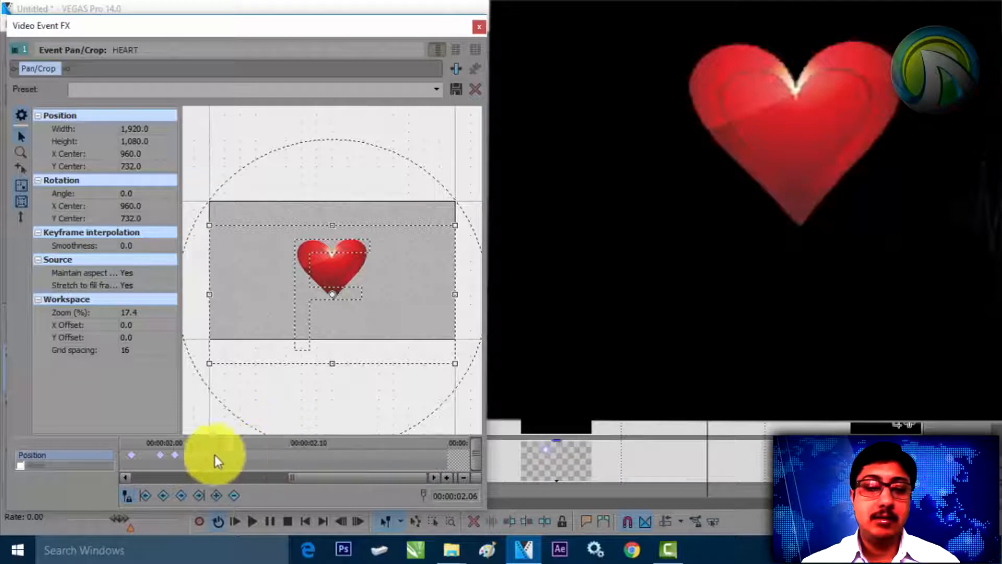
left_click(198, 460)
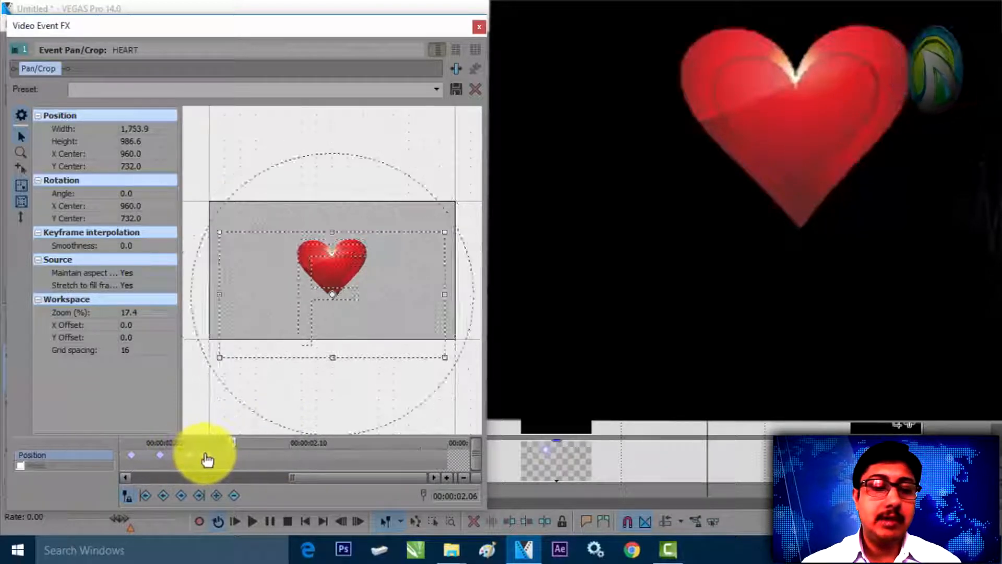
left_click(163, 455)
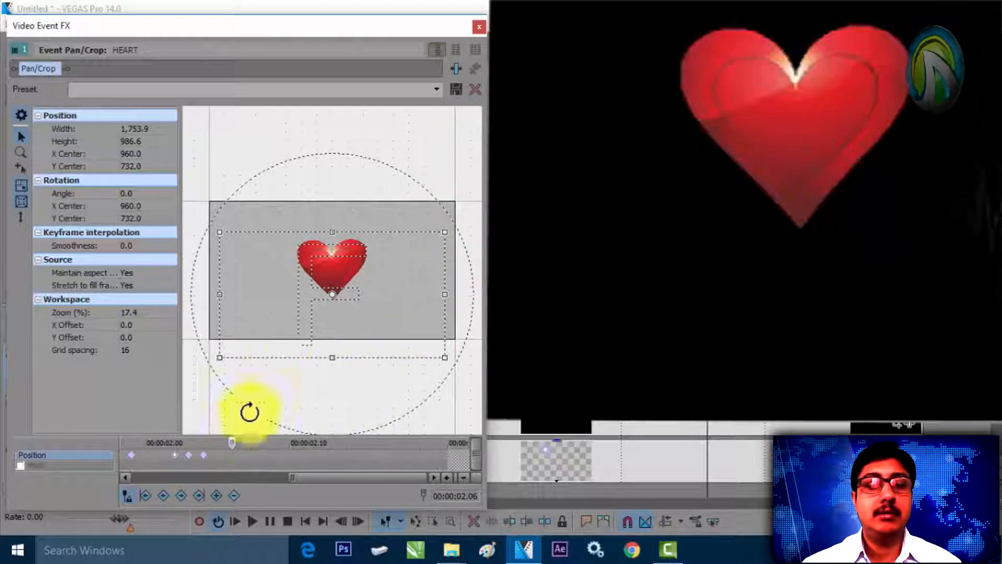
left_click(204, 460)
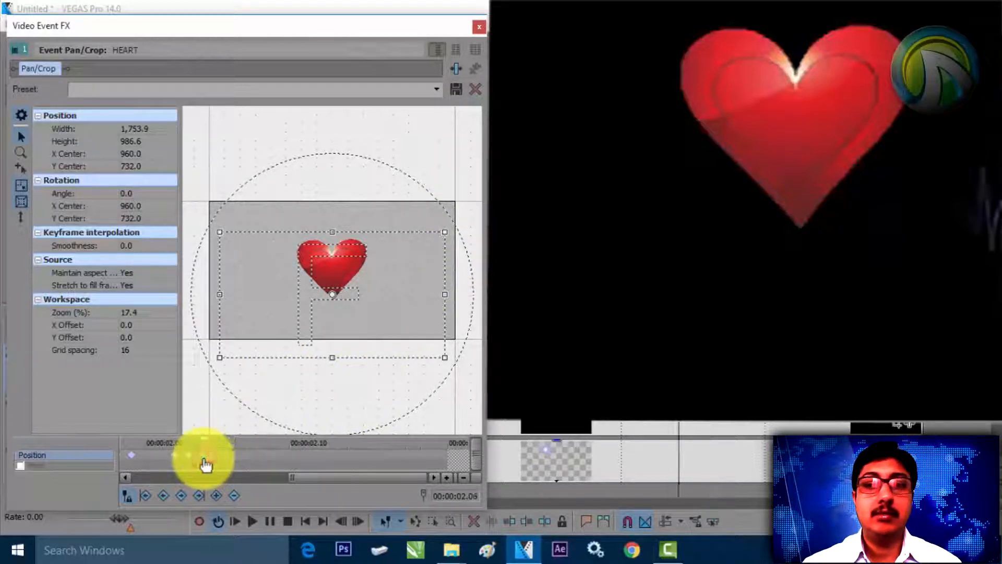
left_click(189, 459)
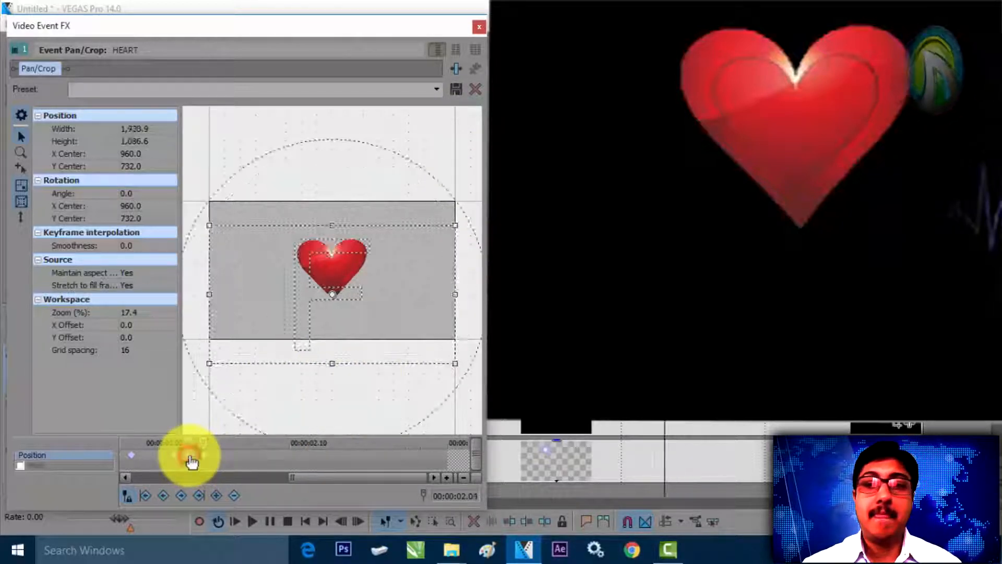
left_click(179, 460)
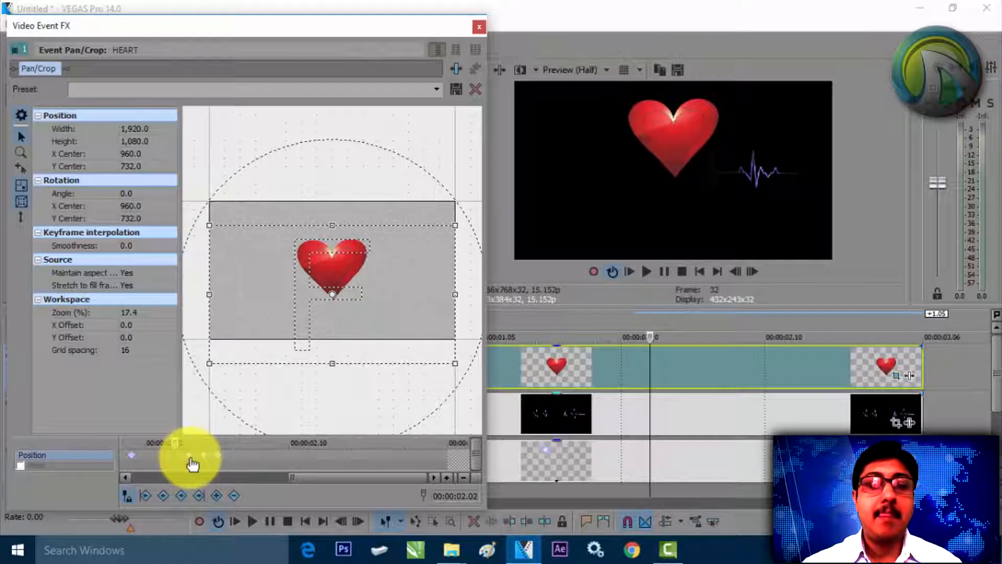
left_click(479, 27)
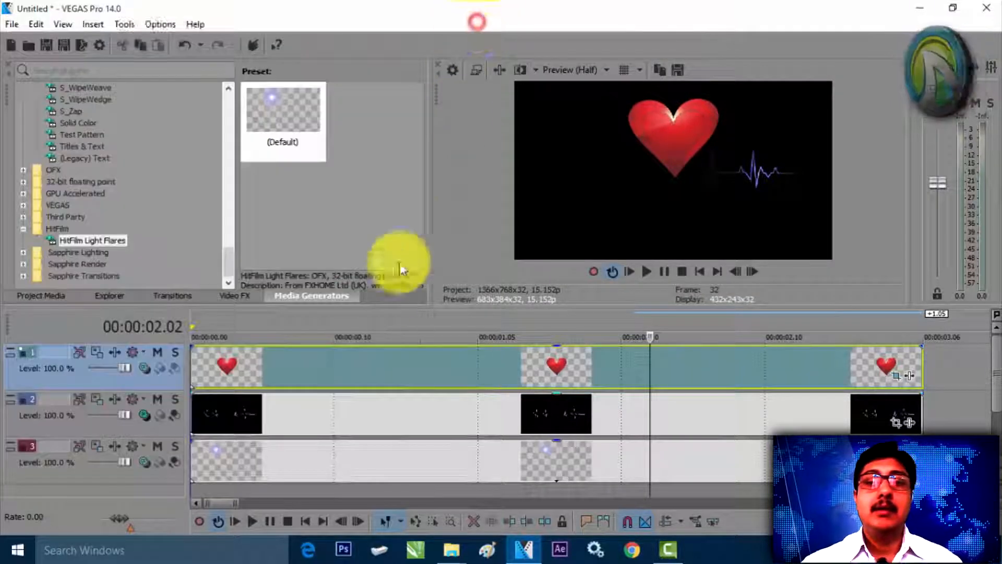
Set the loop region across the whole project up to 00:00:03.06, build a dynamic RAM preview and play the heartbeat animation
left_click_drag(192, 320, 928, 255)
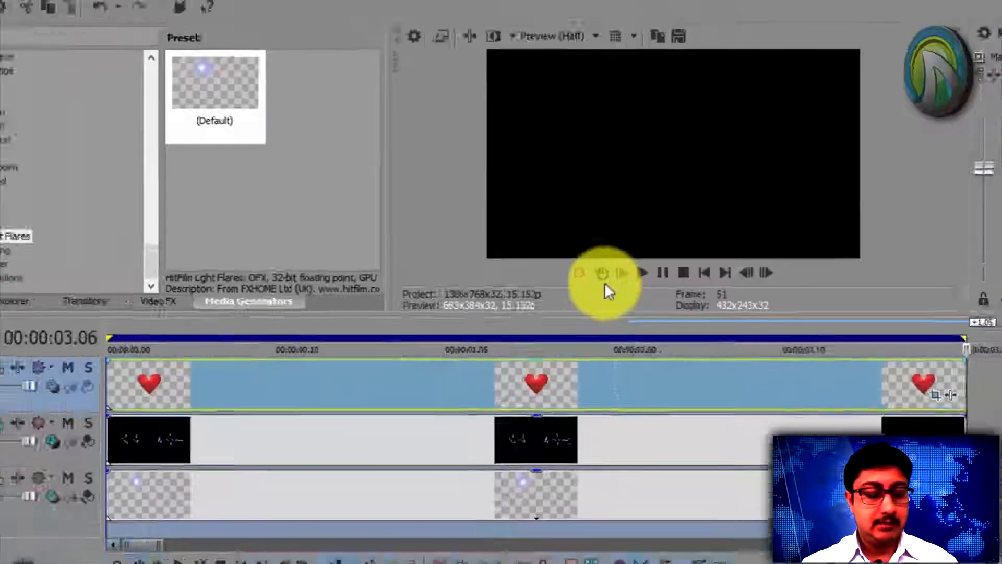
key("shift+b")
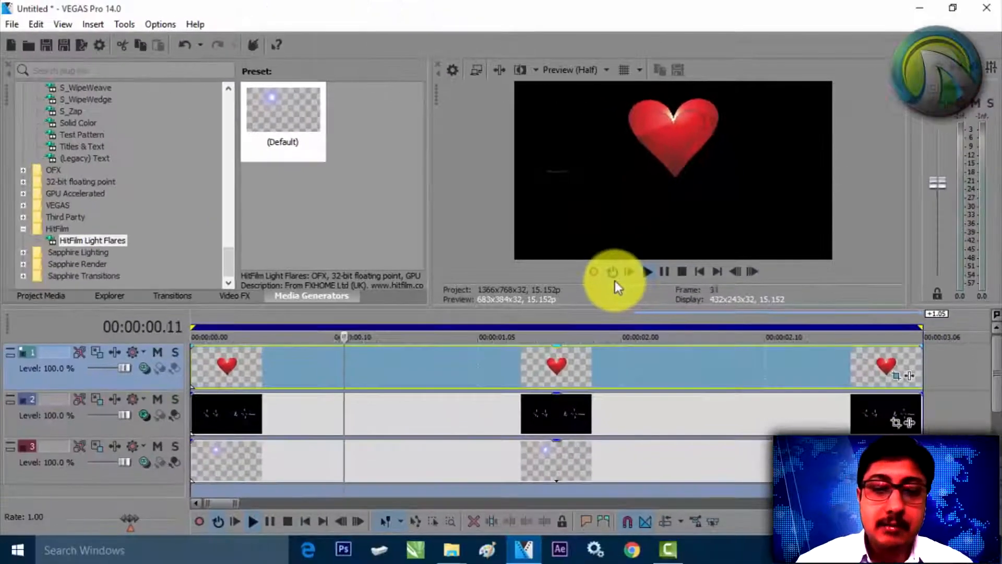
key("space")
scroll(369, 391, "down", 5)
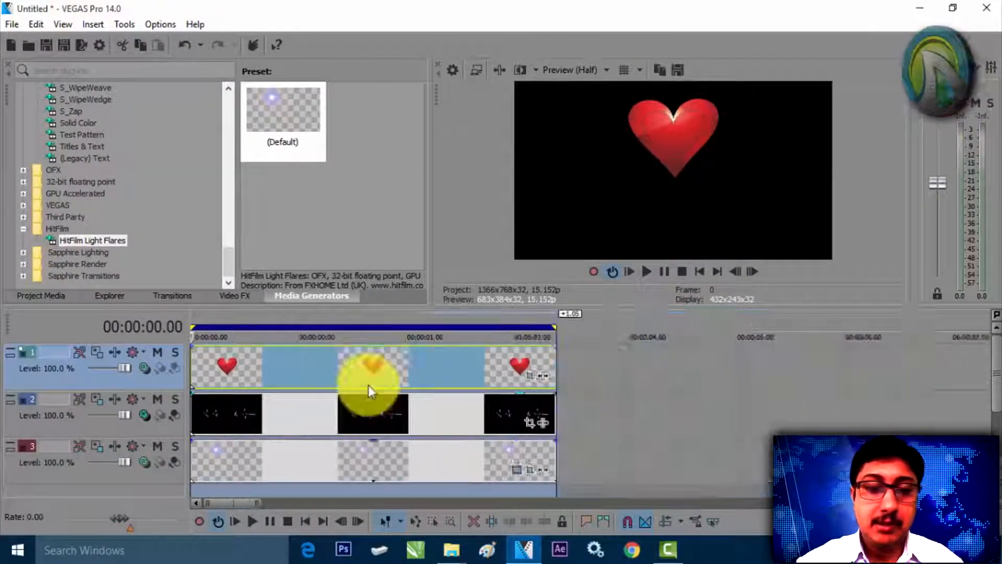
left_click(484, 410)
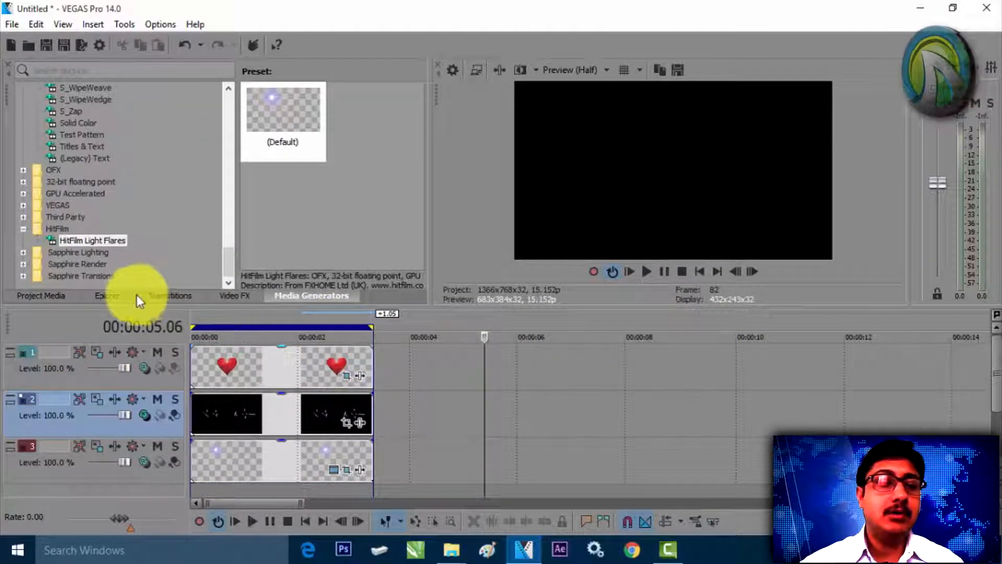
left_click(48, 294)
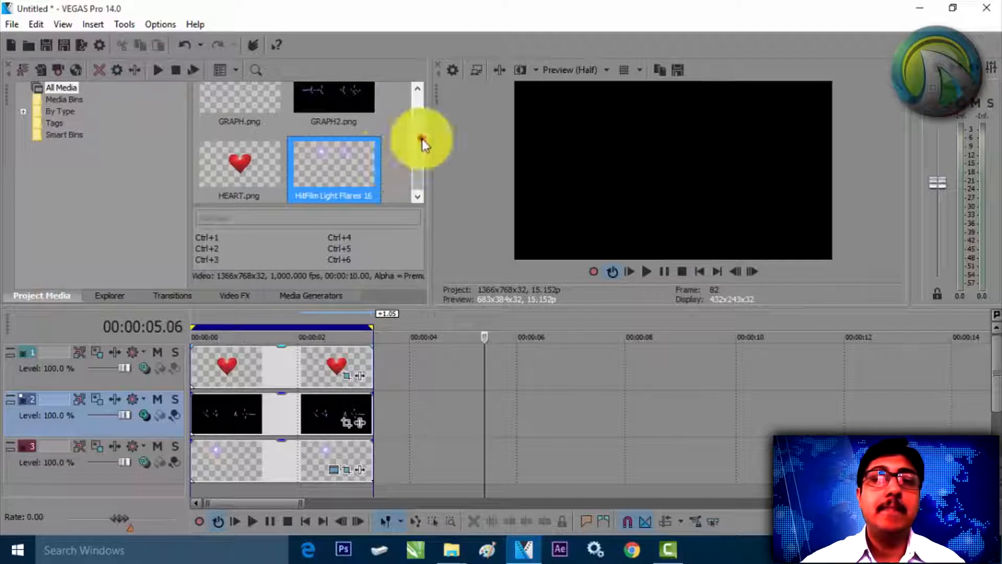
left_click_drag(422, 139, 422, 102)
left_click(254, 119)
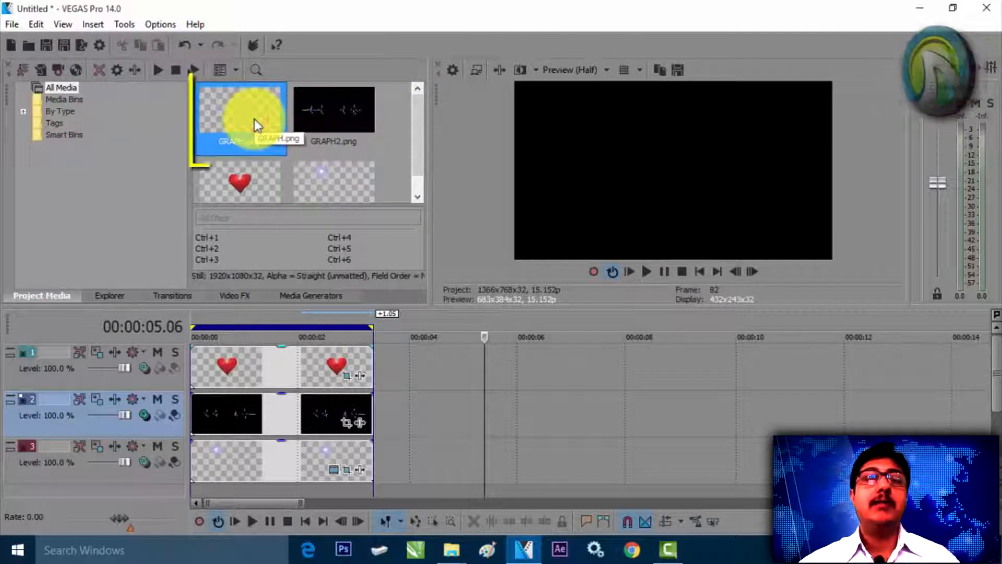
left_click_drag(254, 120, 289, 452)
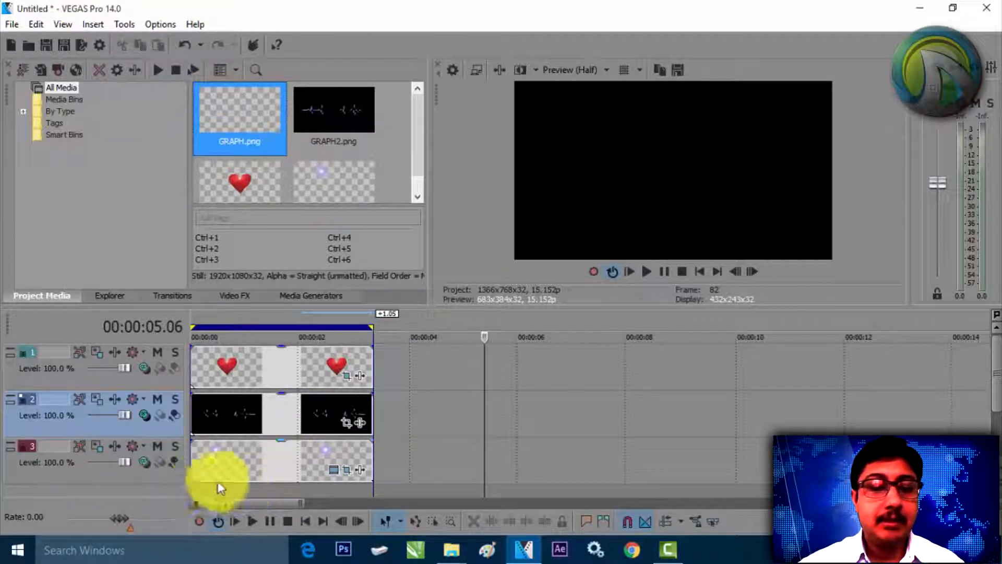
Add a black VEGAS Solid Color clip to track 3 at 00:00:04.04 and shorten it to end at about 00:00:08
left_click(423, 460)
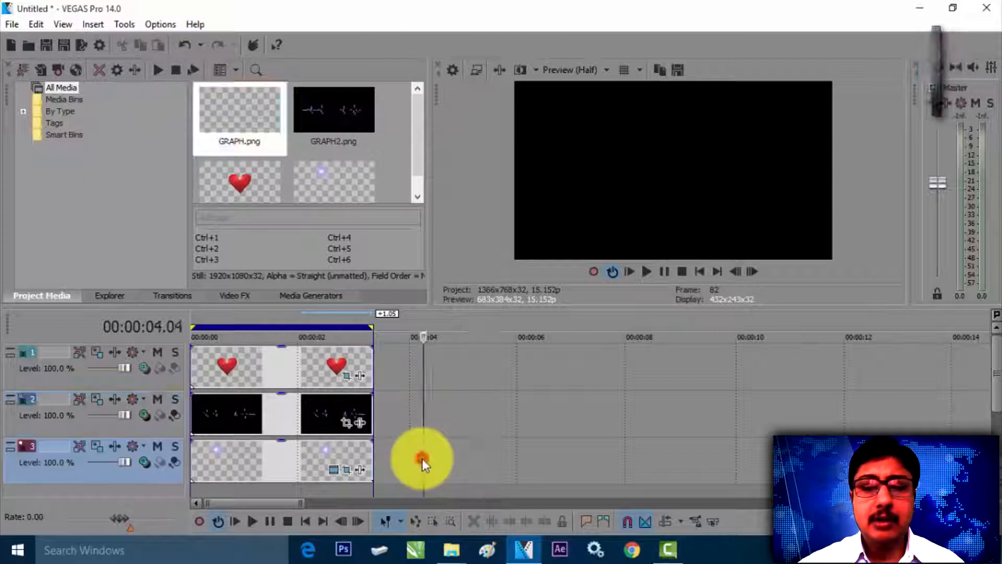
left_click(327, 300)
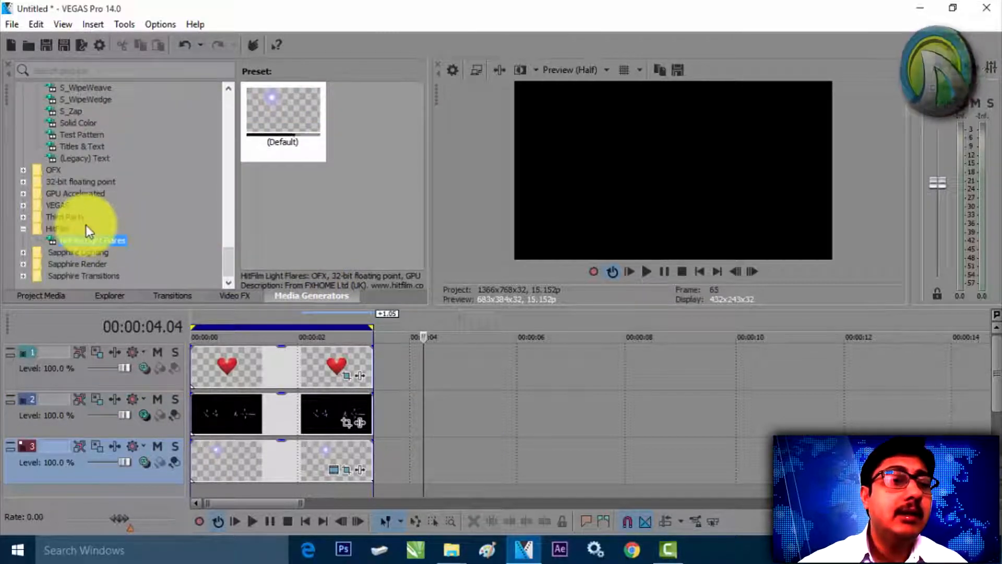
double_click(56, 207)
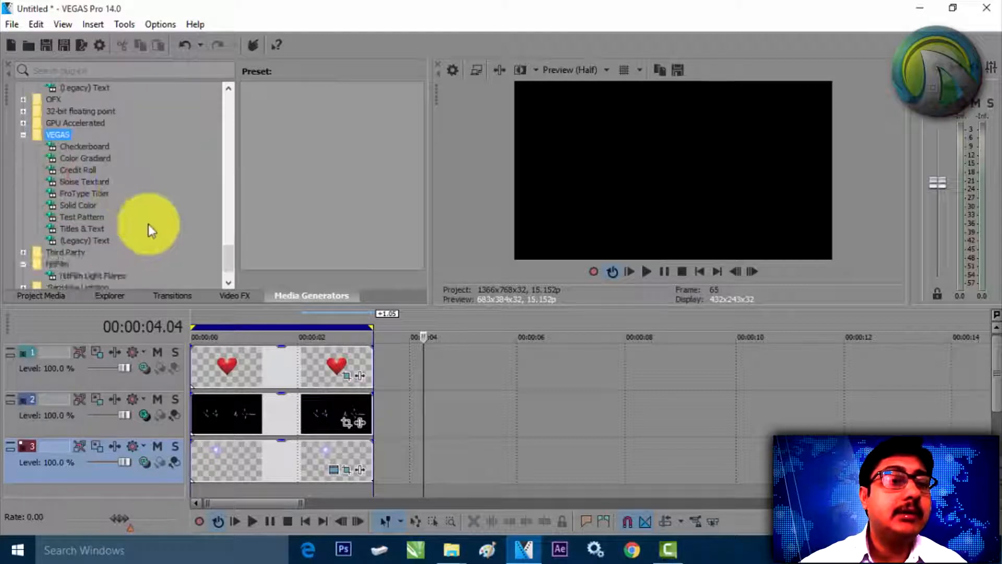
left_click(74, 205)
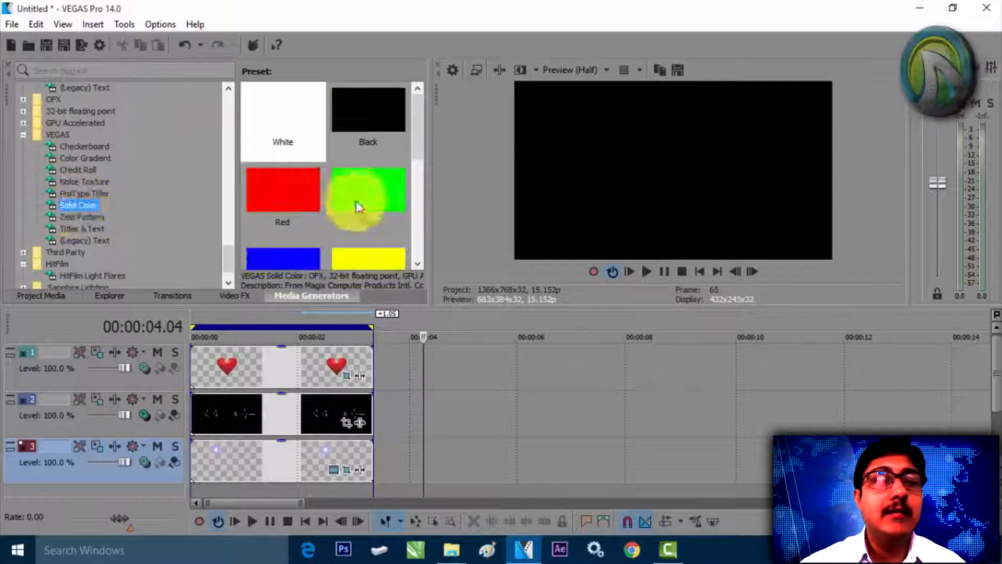
left_click_drag(356, 130, 431, 459)
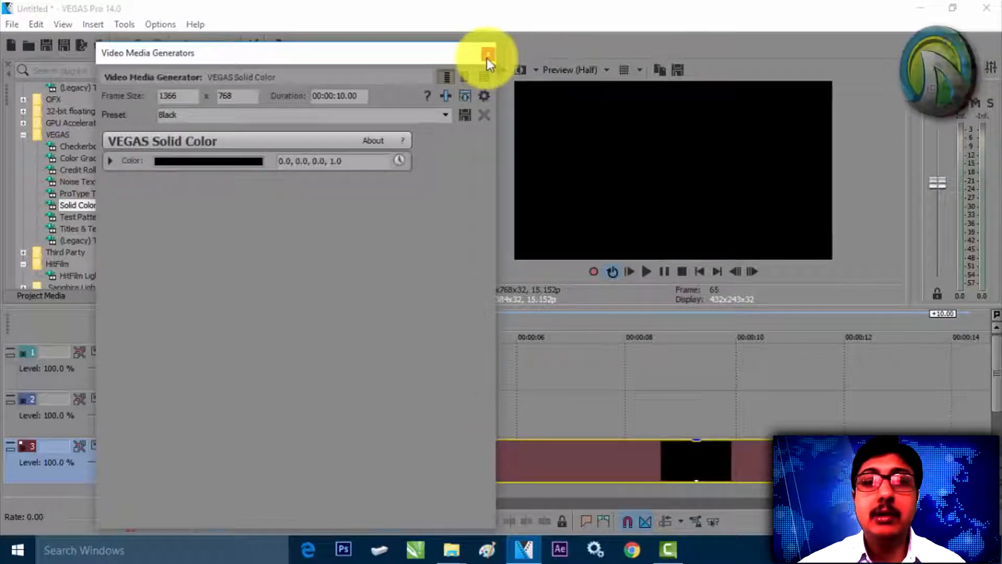
left_click(487, 54)
left_click_drag(943, 462, 622, 464)
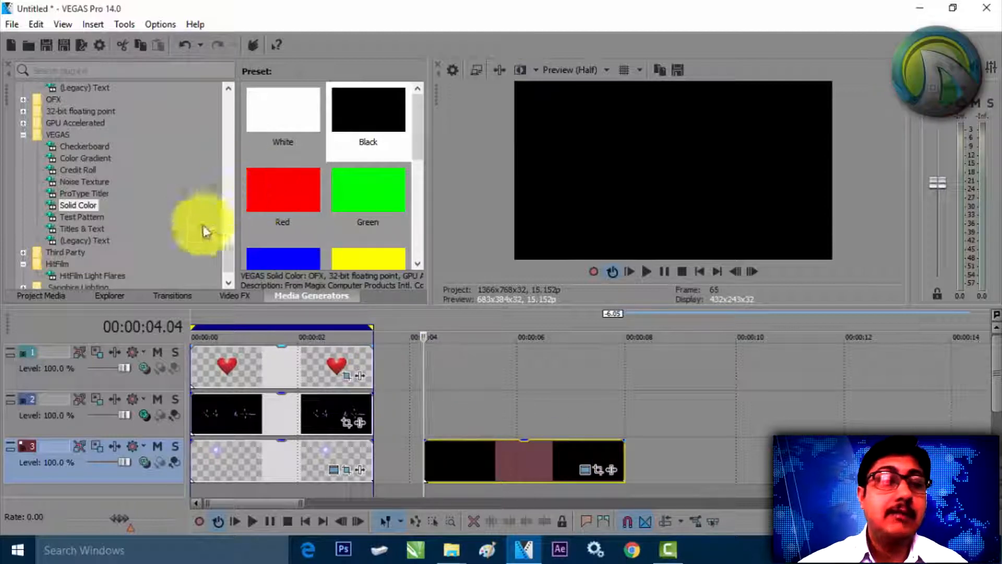
Place GRAPH.png on track 2 directly above the black clip and trim both ends to match that clip
left_click(48, 301)
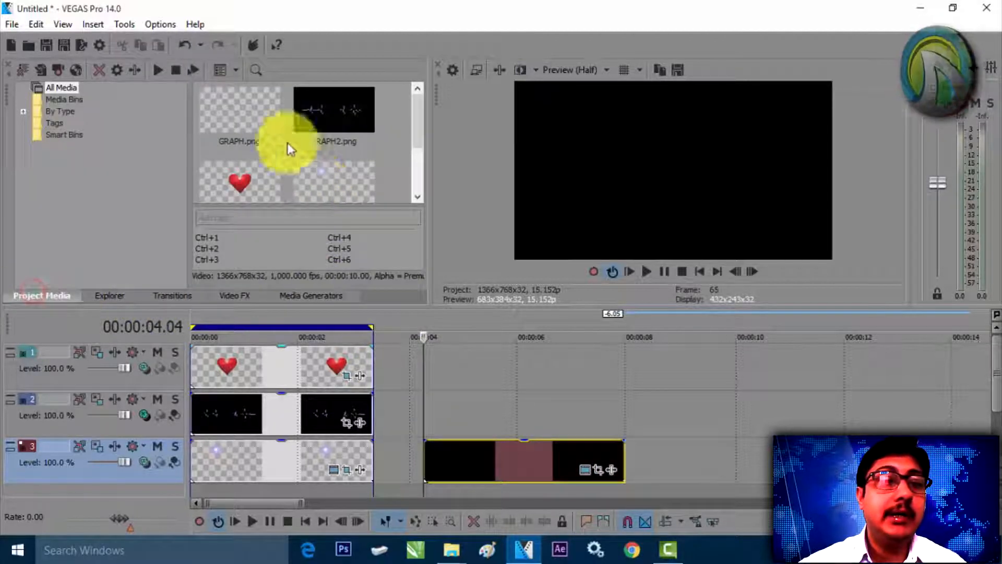
left_click(248, 114)
left_click_drag(251, 120, 507, 399)
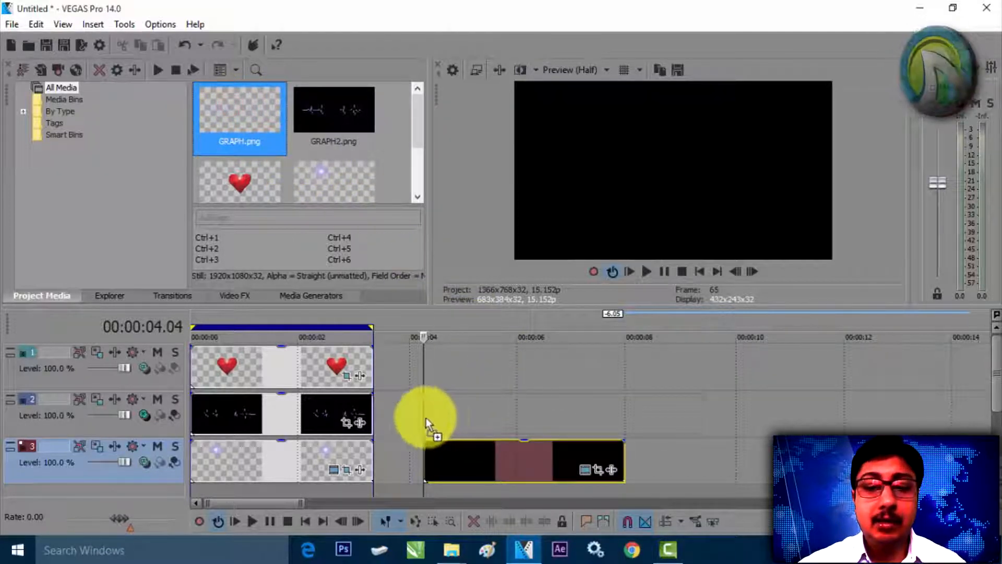
left_click_drag(426, 418, 420, 412)
left_click(671, 407)
left_click_drag(670, 406, 627, 402)
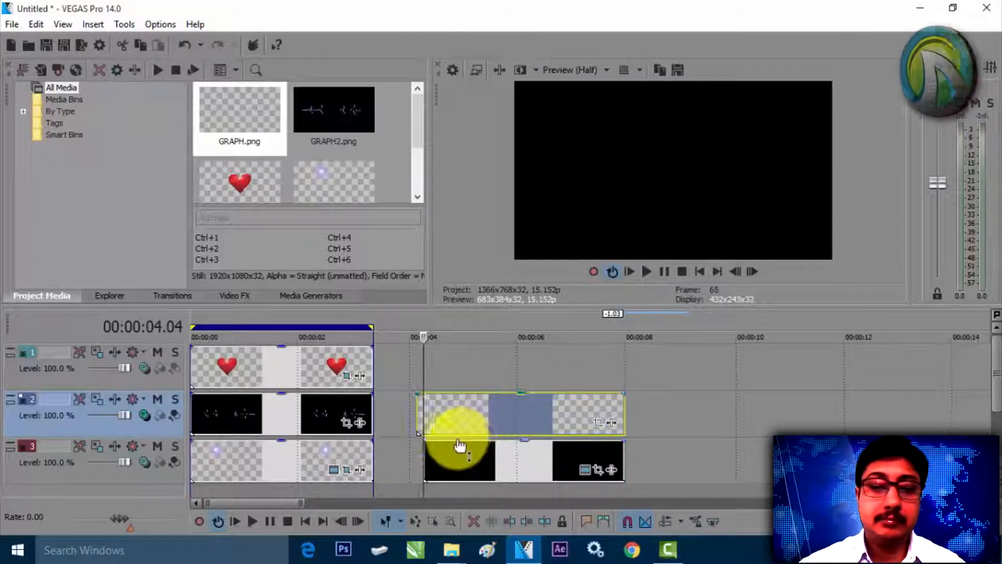
left_click_drag(417, 414, 419, 414)
Duplicate the GRAPH.png clip from track 2 onto track 1, aligned directly above the original
left_click(502, 415)
key("ctrl")
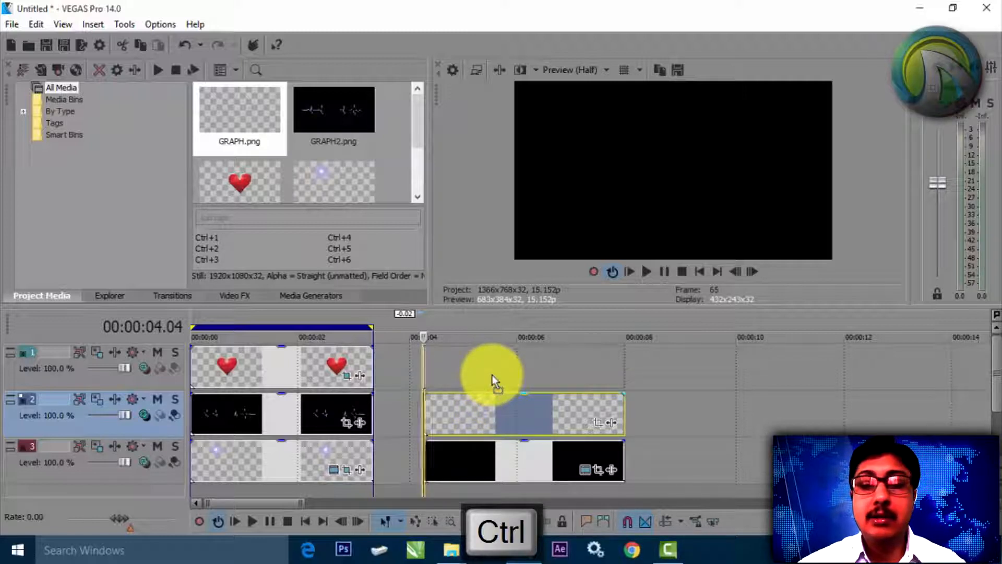
left_click_drag(491, 375, 492, 374)
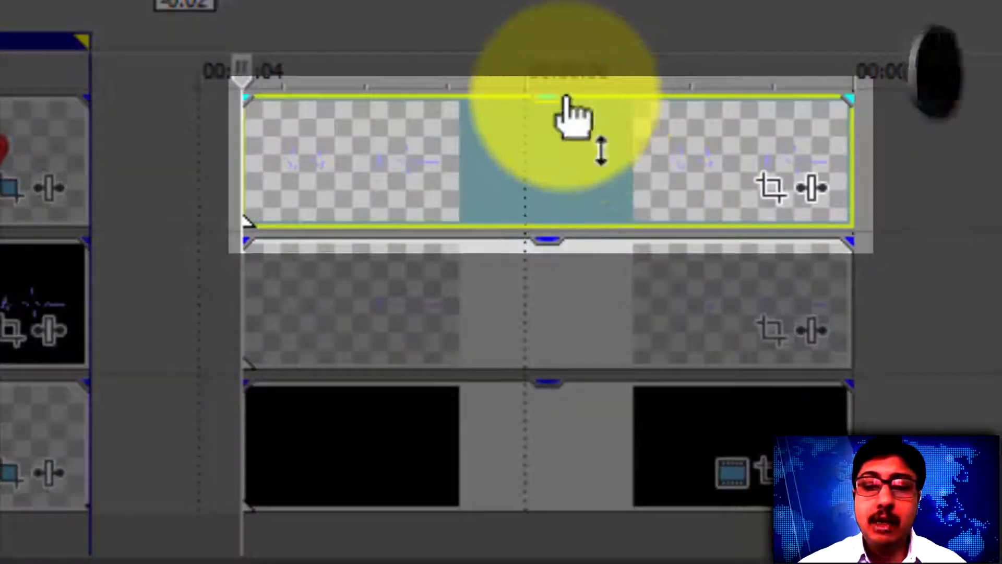
Lower the opacity of the graph copy on track 1 to about half and check it by toggling mute on track 2
left_click_drag(562, 104, 565, 166)
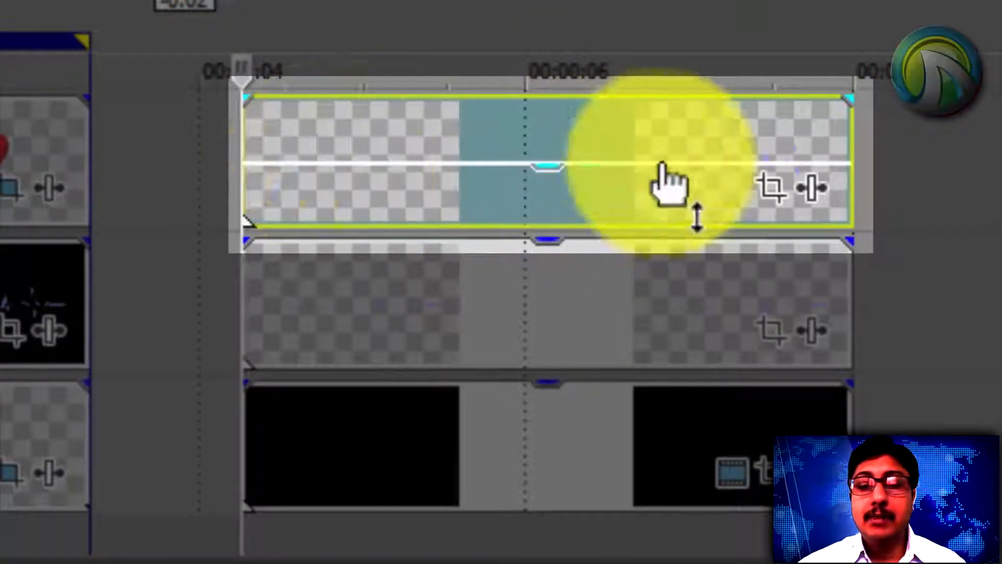
mouse_move(672, 184)
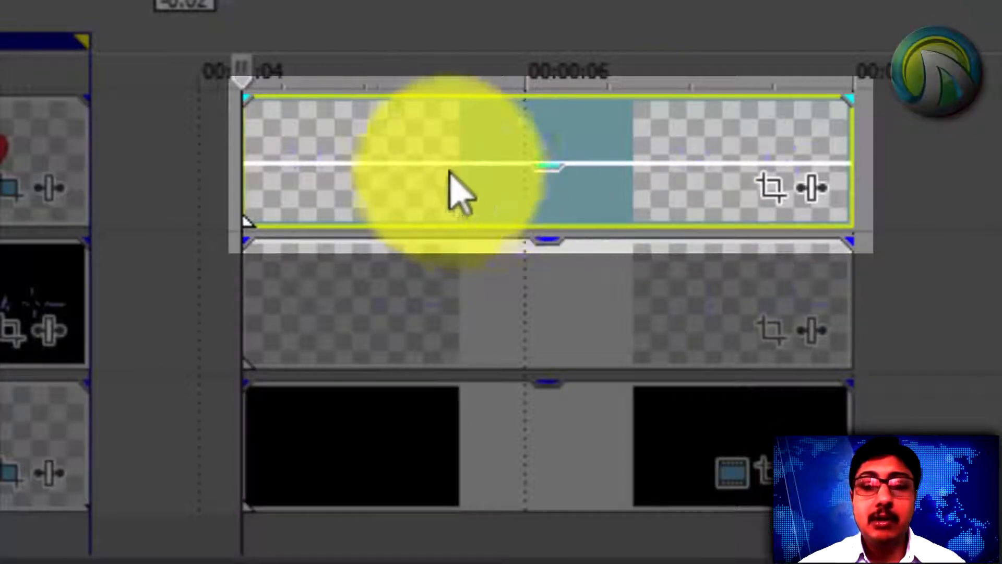
mouse_move(441, 169)
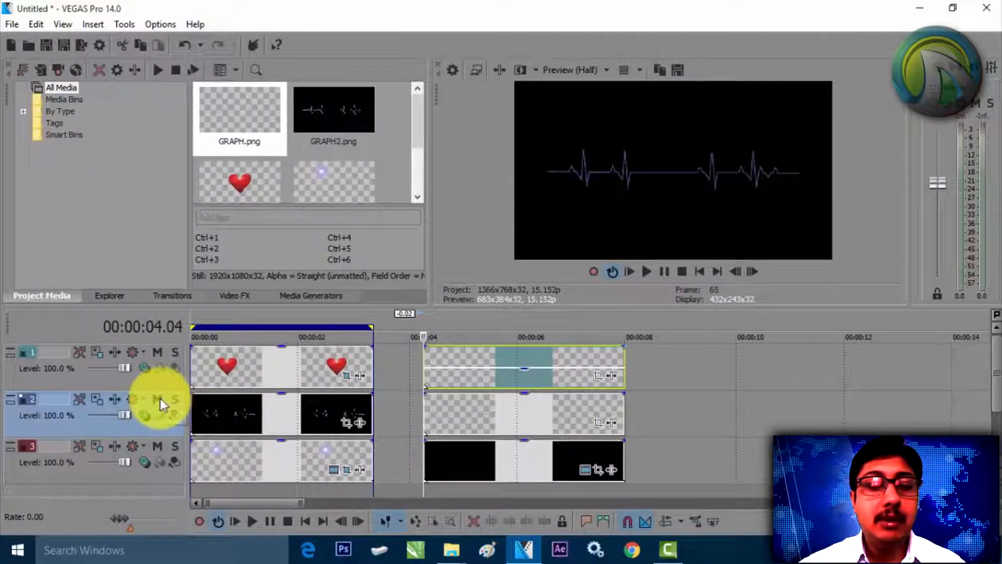
left_click(140, 397)
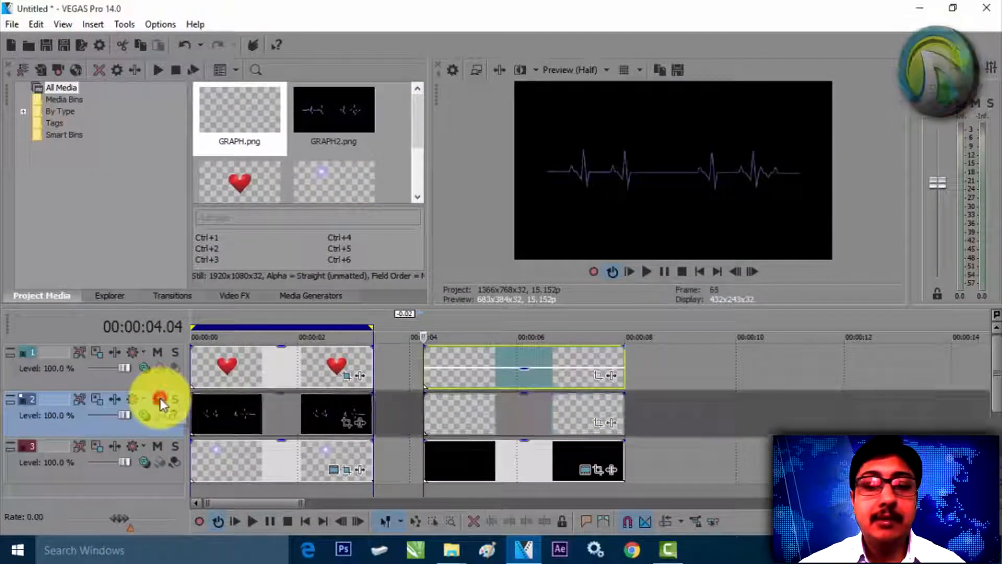
left_click(160, 398)
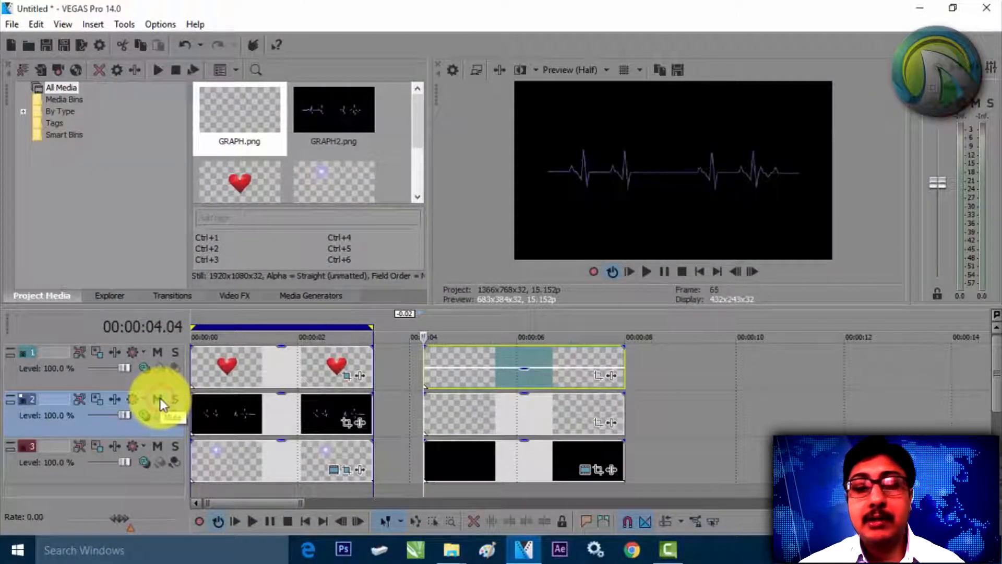
Set track 2's compositing mode to Source Alpha, moving the dimmed graph copy aside to compare and returning it above the original
left_click_drag(466, 381, 616, 381)
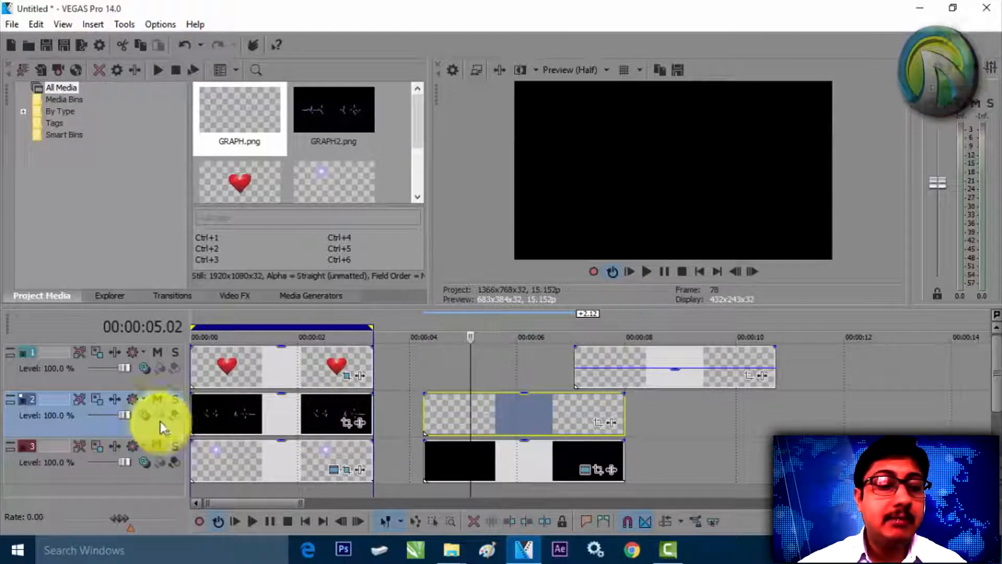
left_click(146, 416)
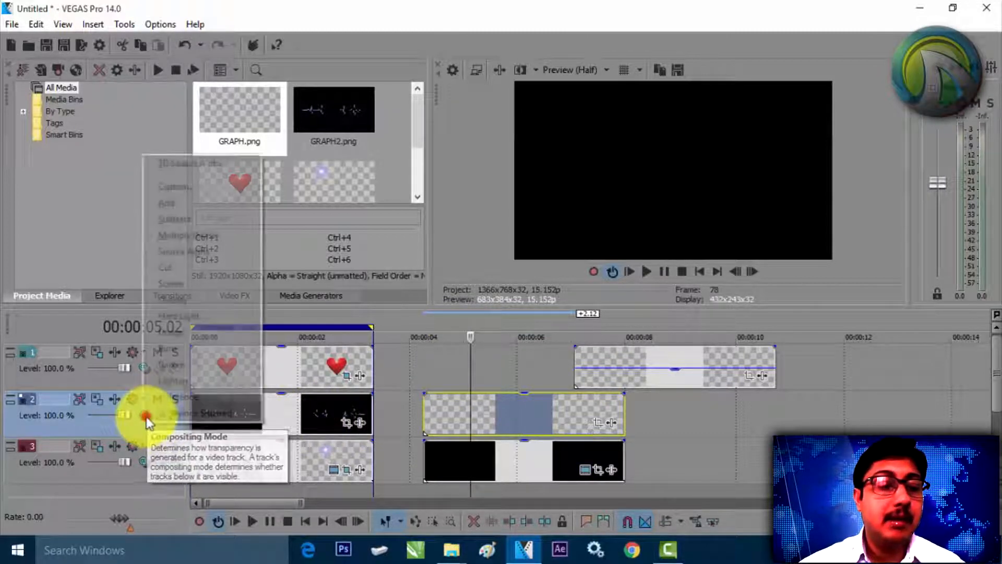
left_click(208, 253)
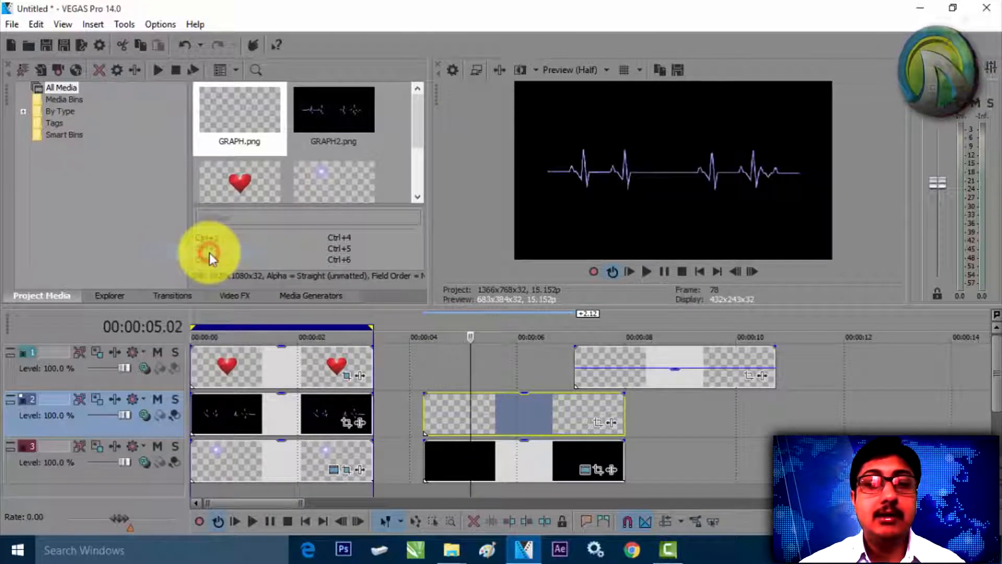
left_click_drag(661, 368, 512, 365)
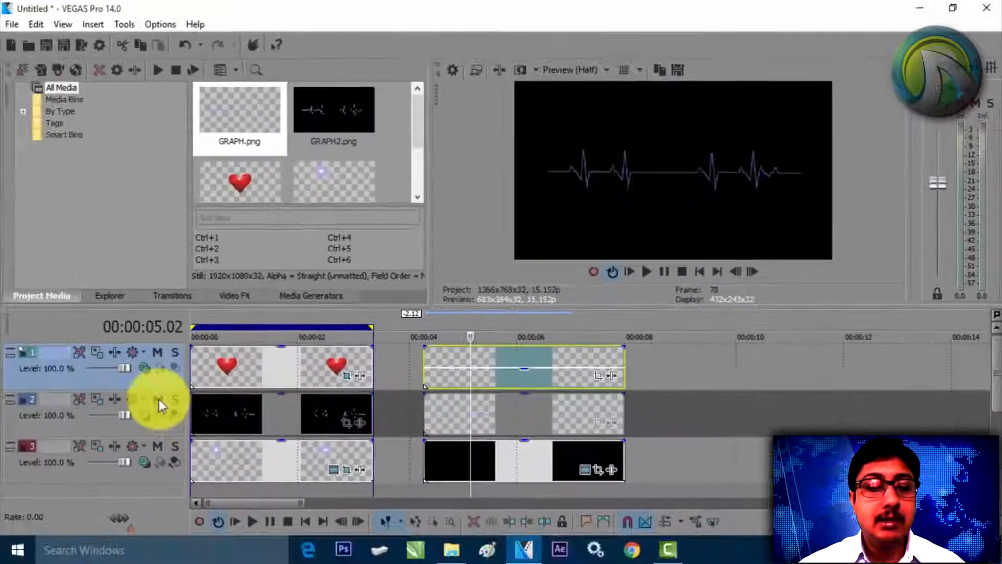
Unmute track 2 and add the VEGAS Brightness and Contrast effect to its GRAPH.png clip
left_click(159, 399)
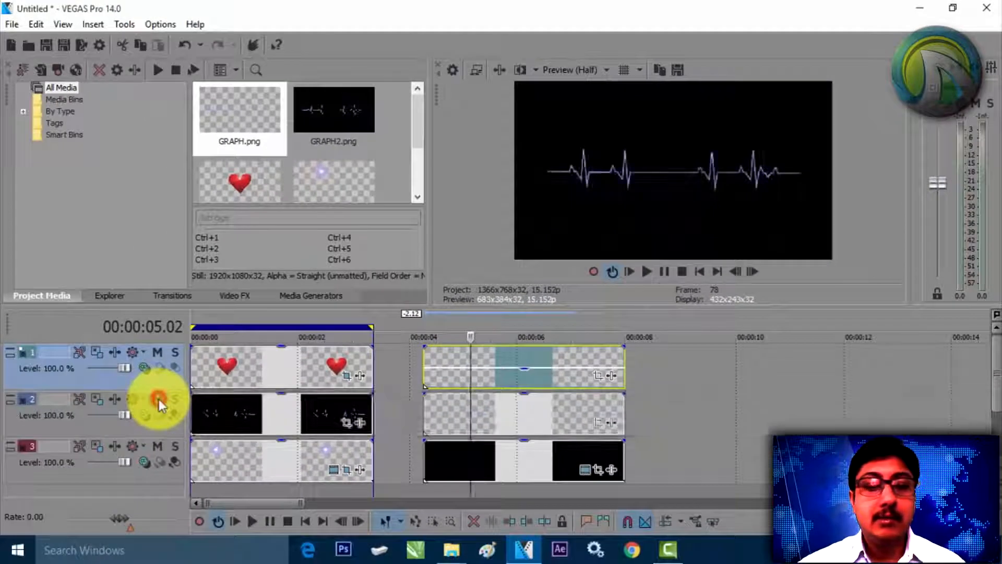
left_click(495, 417)
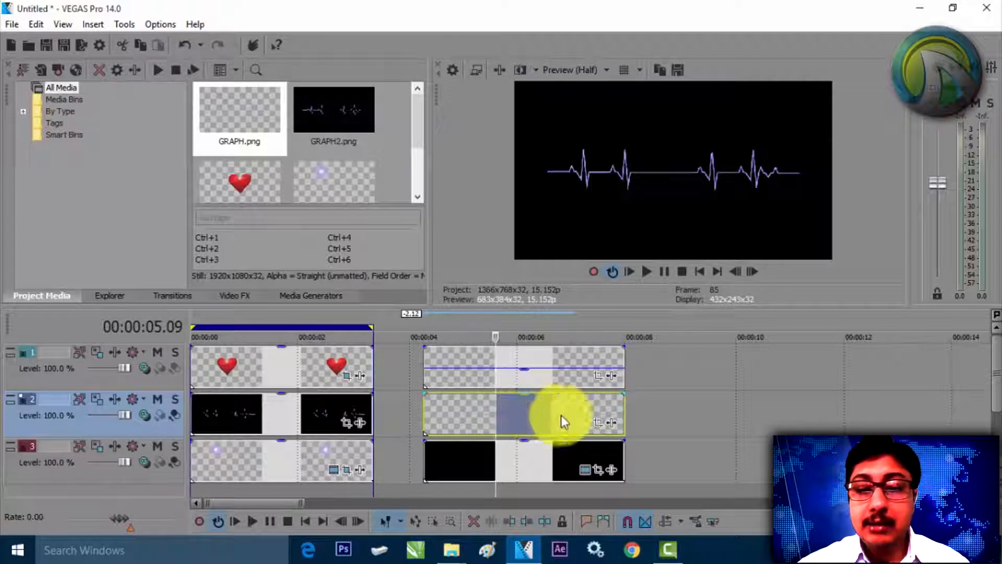
left_click(610, 424)
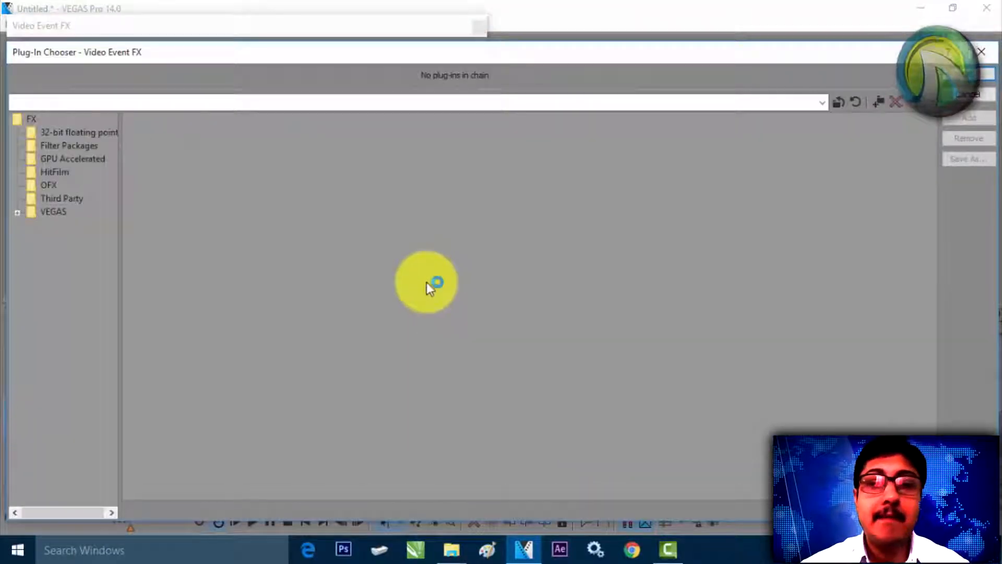
left_click_drag(323, 491, 766, 494)
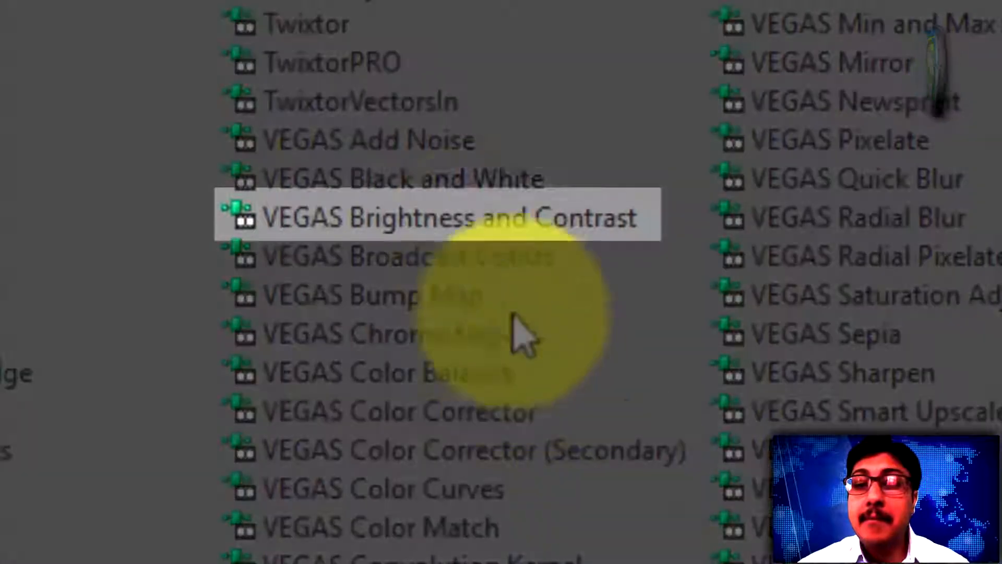
left_click(463, 219)
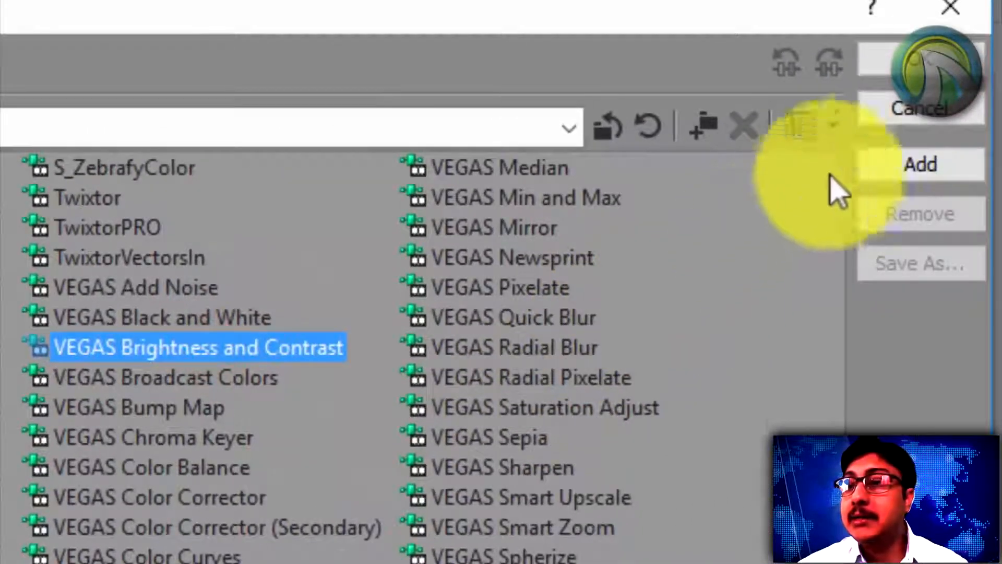
left_click(869, 163)
left_click(938, 67)
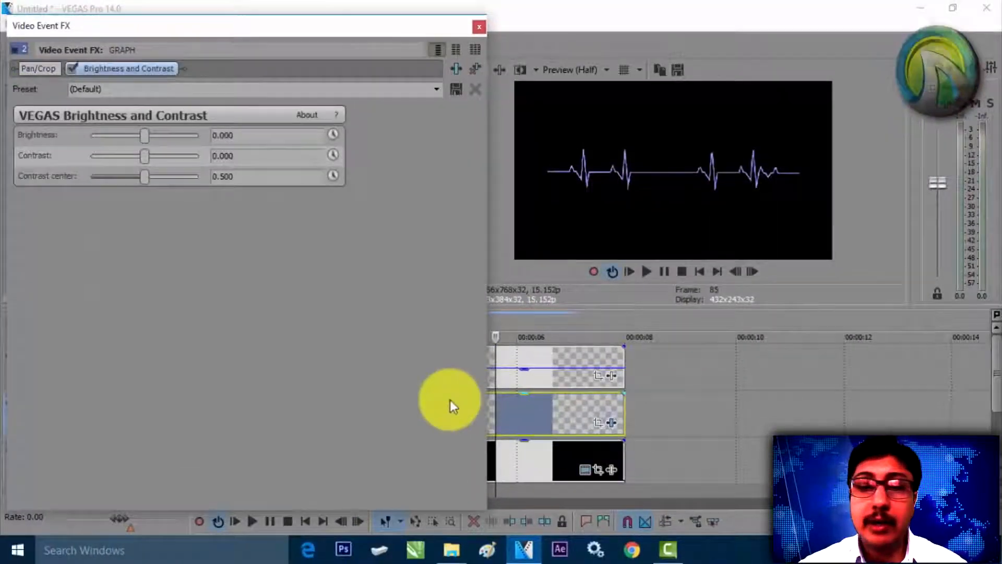
Set both Brightness and Contrast to about 0.116 for the track 2 graph clip and close its effect settings
left_click_drag(202, 26, 198, 64)
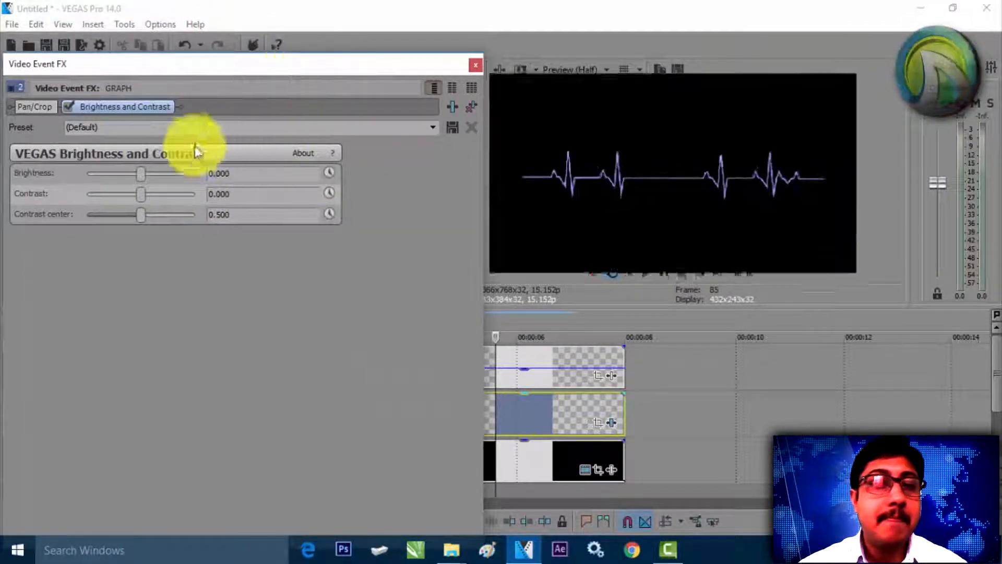
left_click_drag(139, 170, 151, 176)
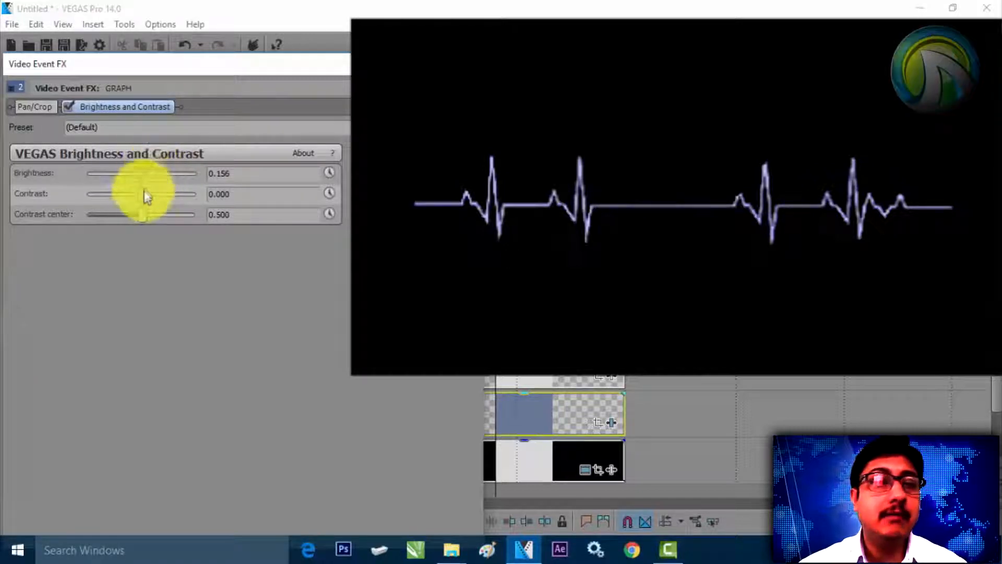
mouse_move(141, 192)
left_mouse_down()
mouse_move(158, 196)
mouse_move(149, 196)
left_mouse_up()
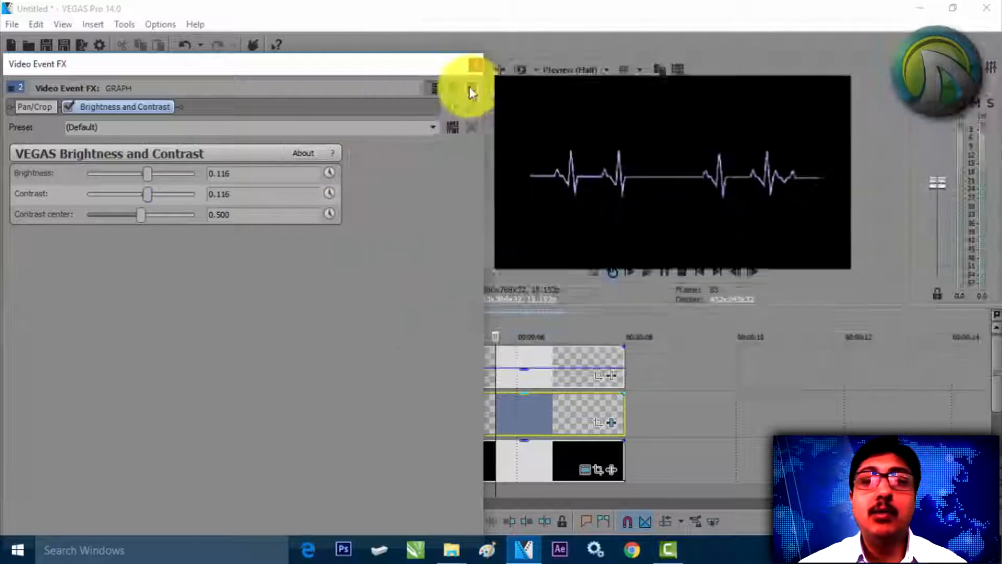
left_click(477, 66)
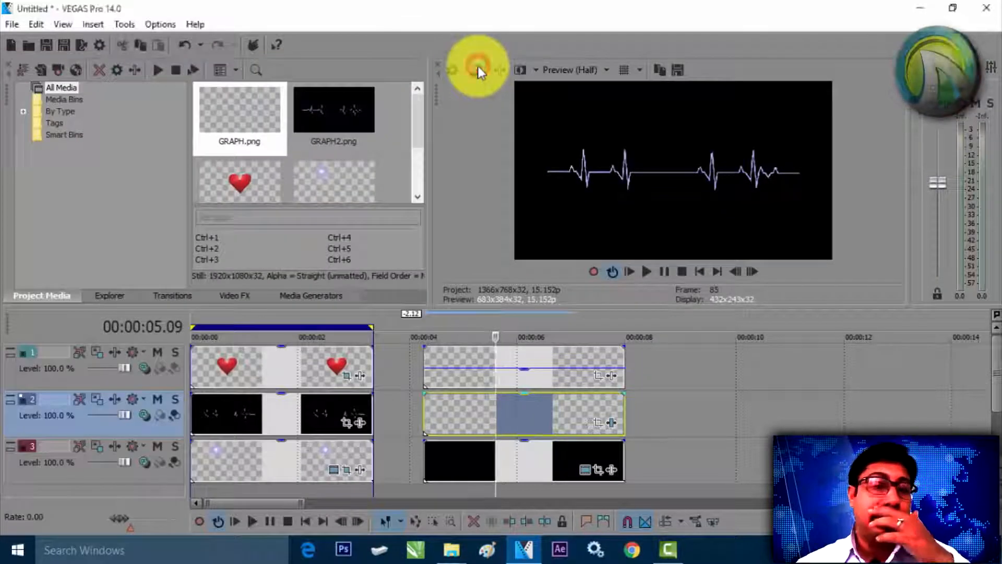
Open Event Pan/Crop for the track 2 graph clip and create a position keyframe at the clip's end, 00:00:03.11
left_click(426, 328)
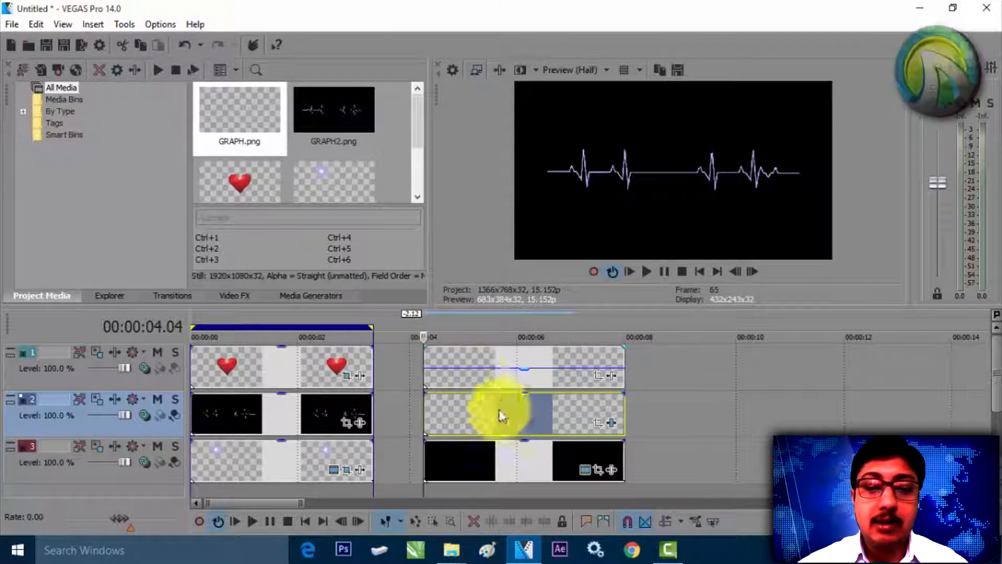
left_click(599, 423)
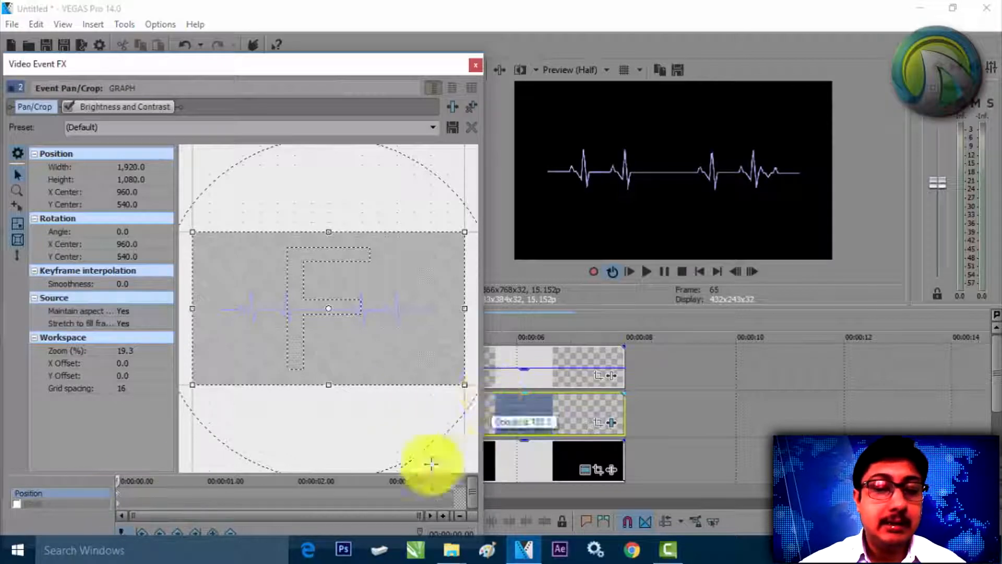
left_click_drag(385, 63, 394, 15)
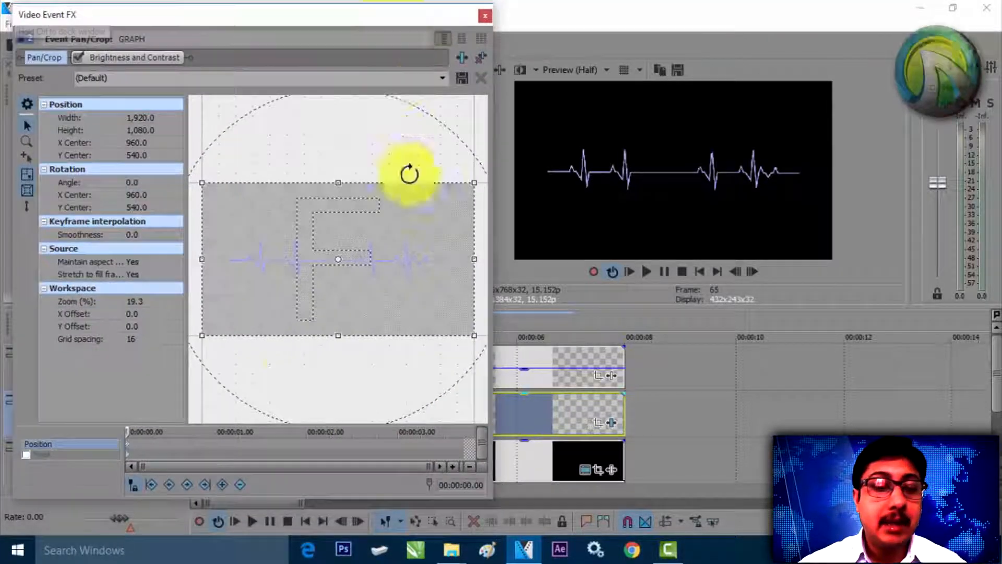
left_click(210, 483)
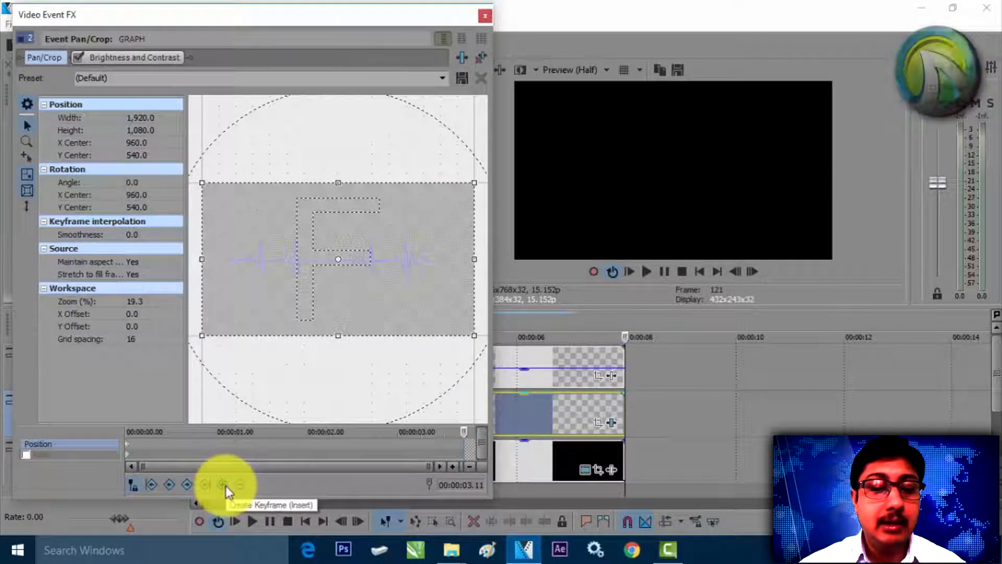
left_click(226, 487)
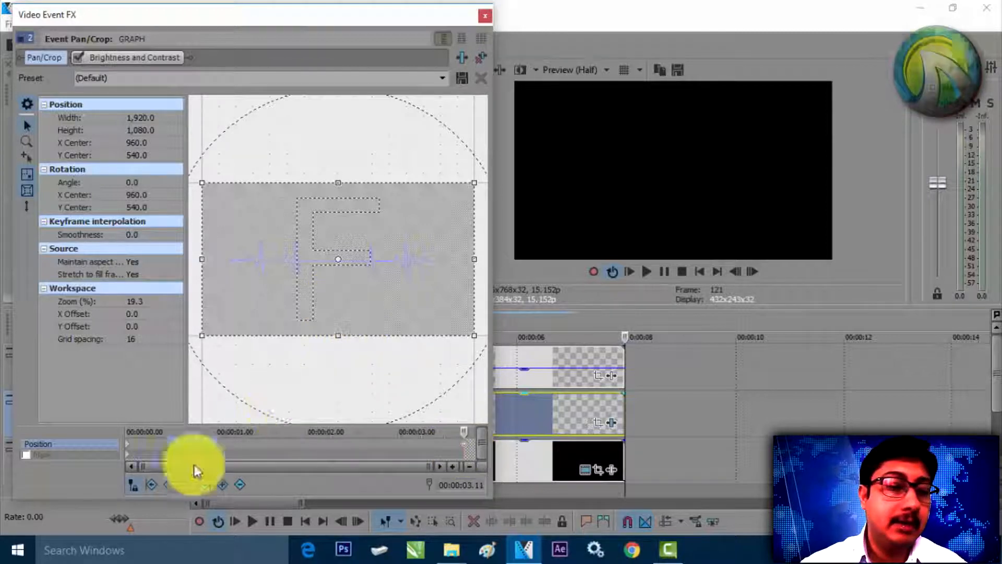
Enable the mask and draw a narrow, nearly full-height rectangle along the frame's left edge, centred at about X 67.5, Y 516.6
left_click(83, 454)
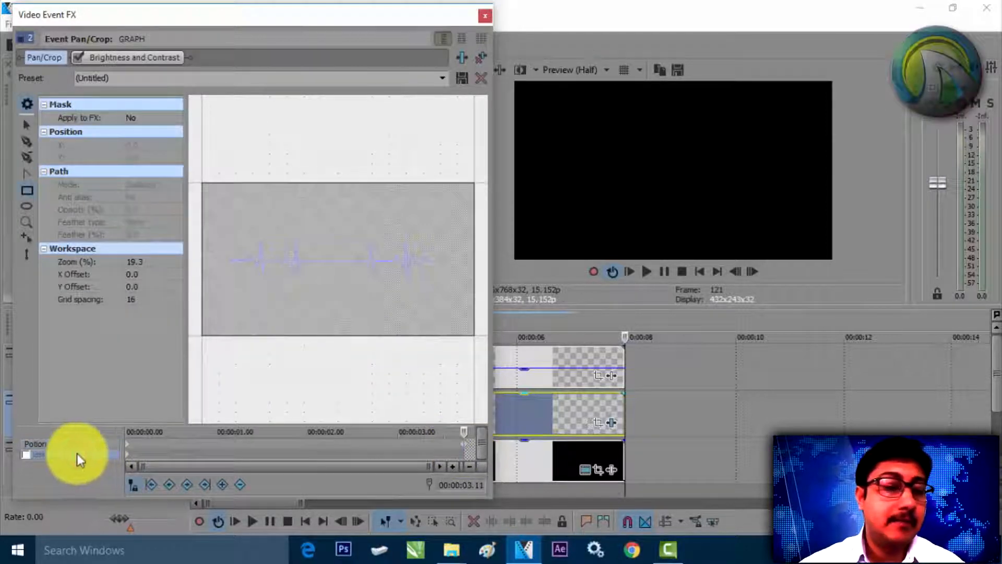
left_click(26, 454)
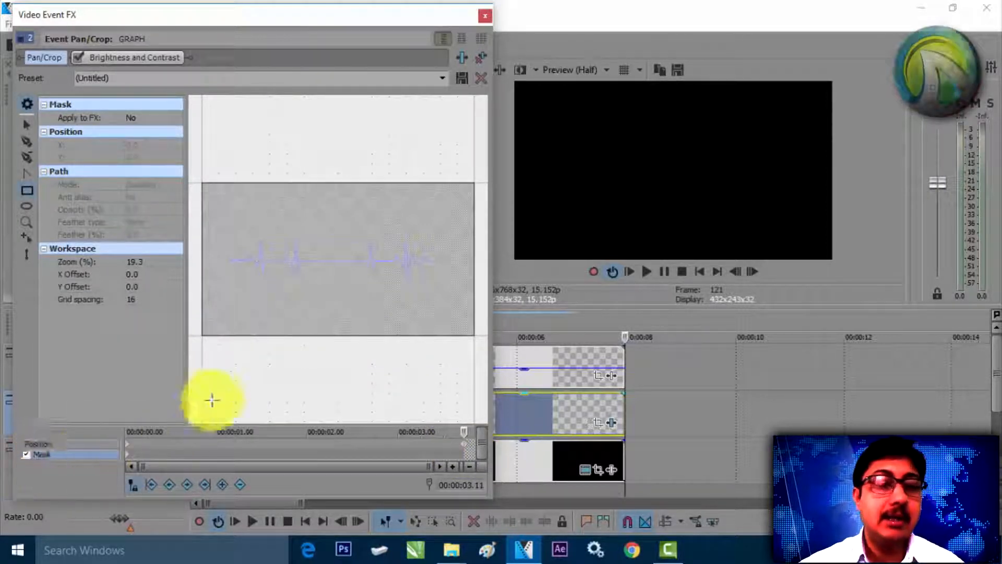
left_click(25, 195)
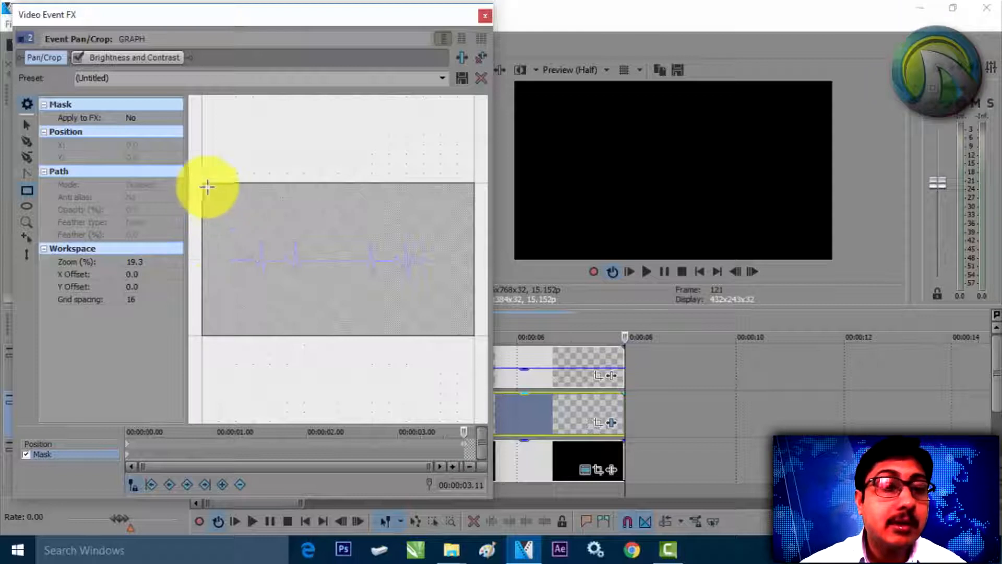
left_click_drag(202, 192, 221, 332)
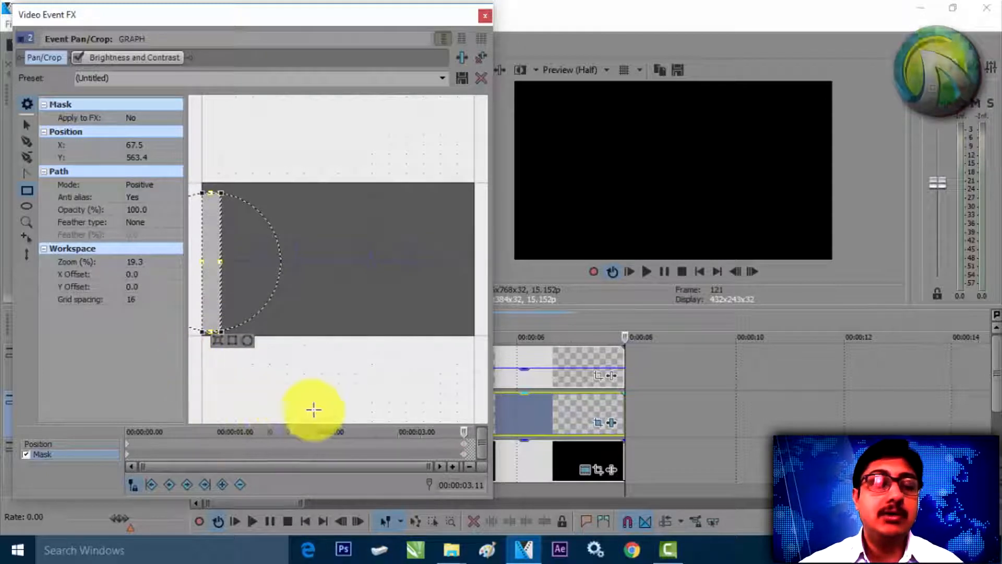
left_click_drag(338, 12, 302, 9)
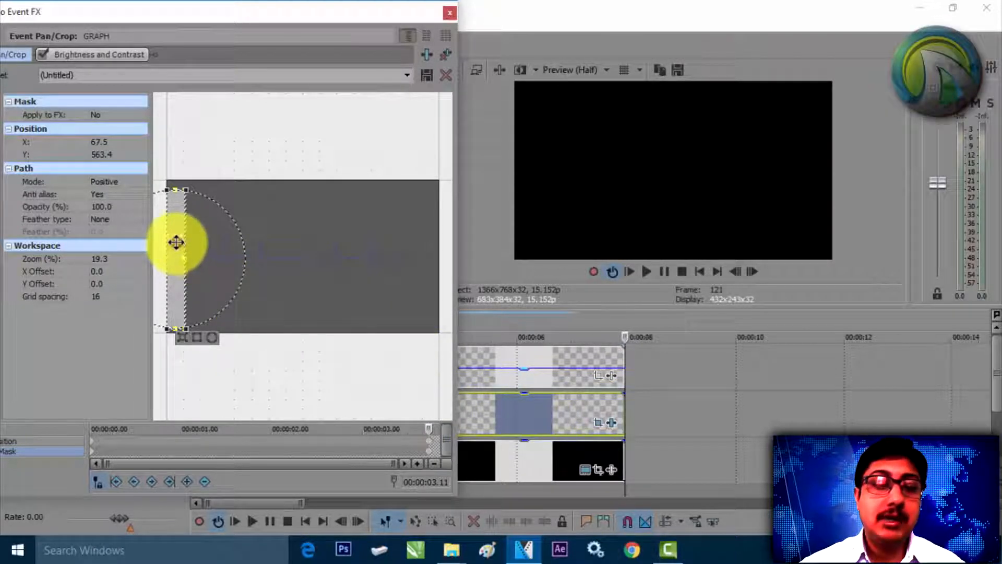
left_click_drag(176, 243, 177, 236)
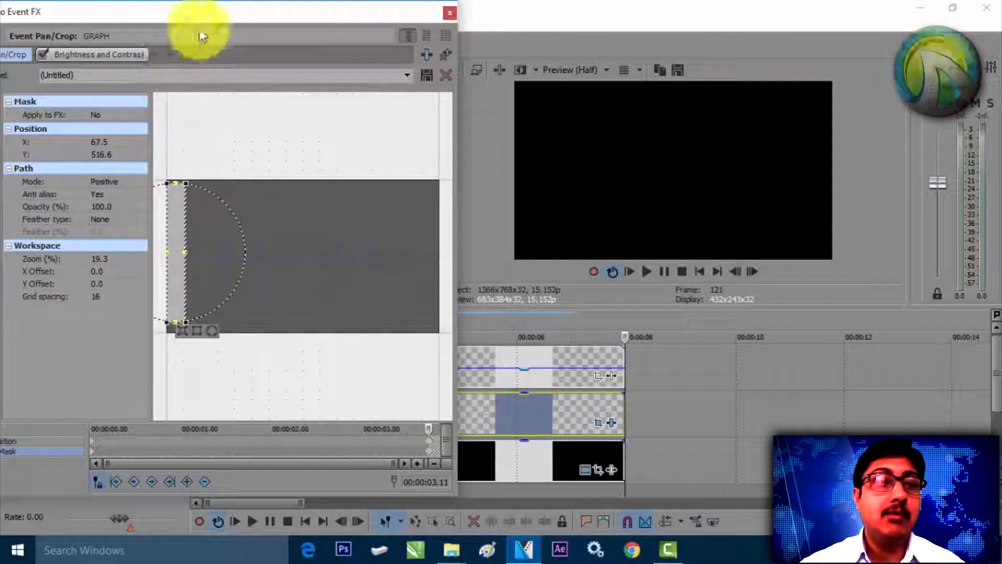
Move the mask to the frame's right edge, about X 1,868, at the end keyframe and play back the sweep
left_click_drag(239, 13, 285, 14)
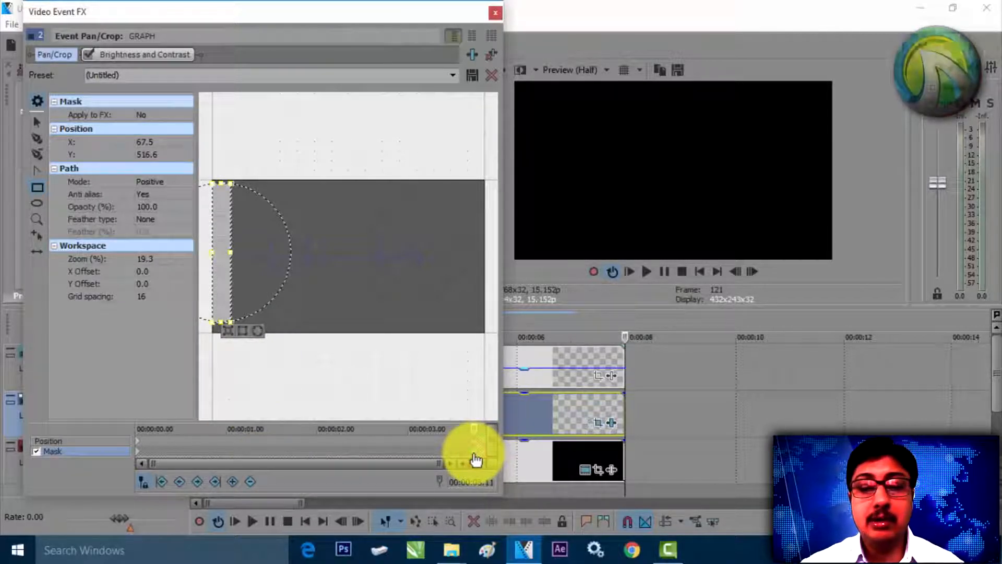
left_click_drag(220, 284, 472, 315)
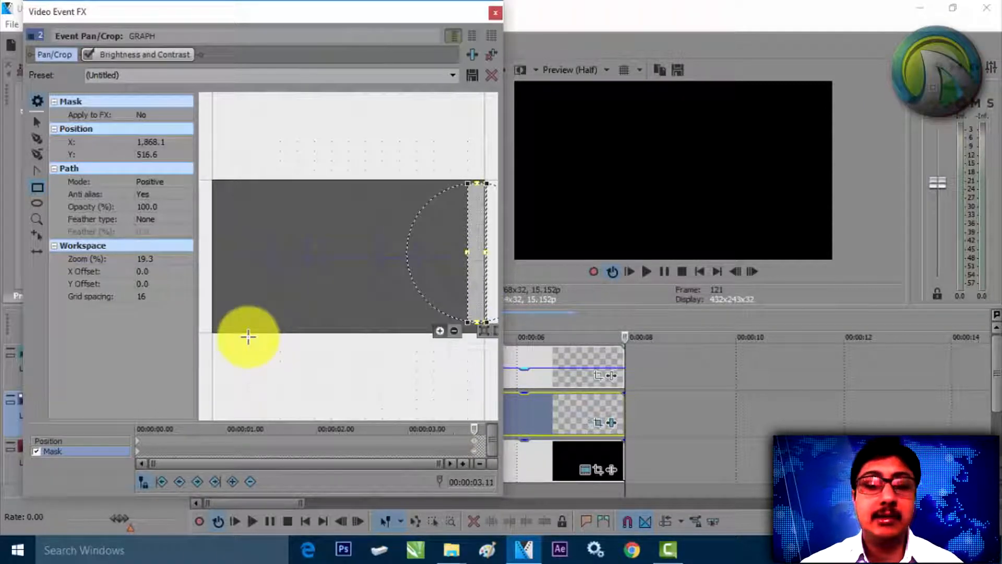
left_click(495, 13)
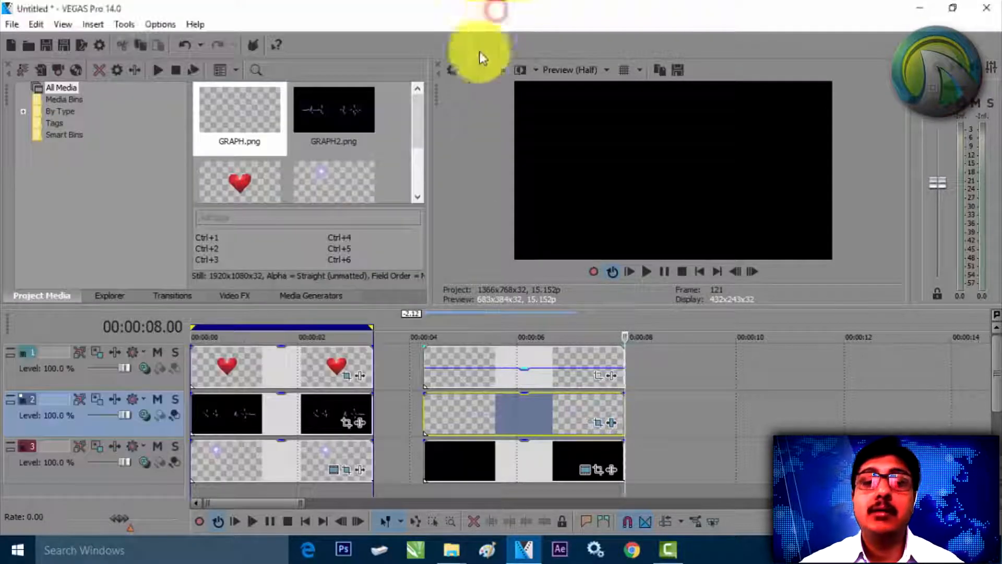
left_click(423, 319)
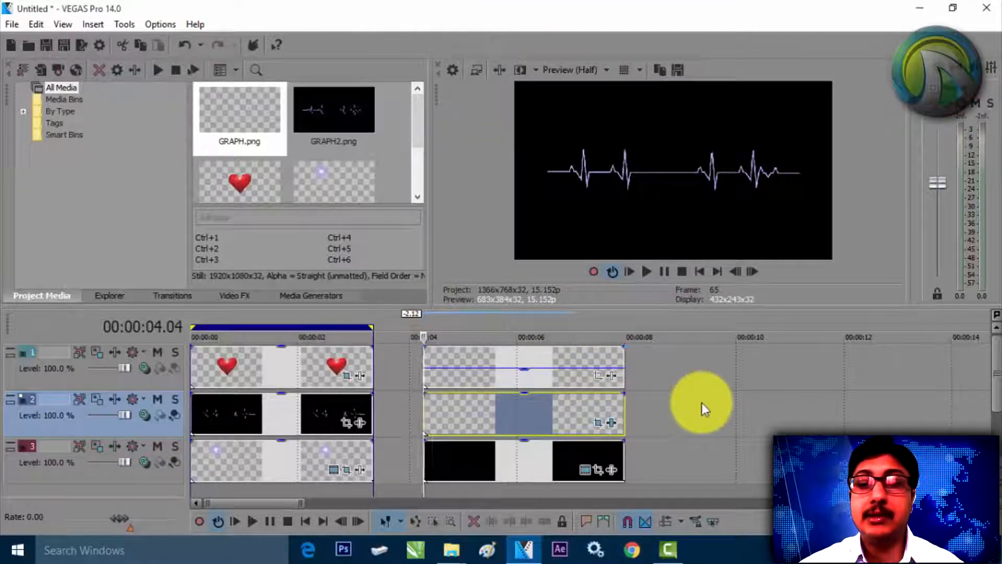
key("space")
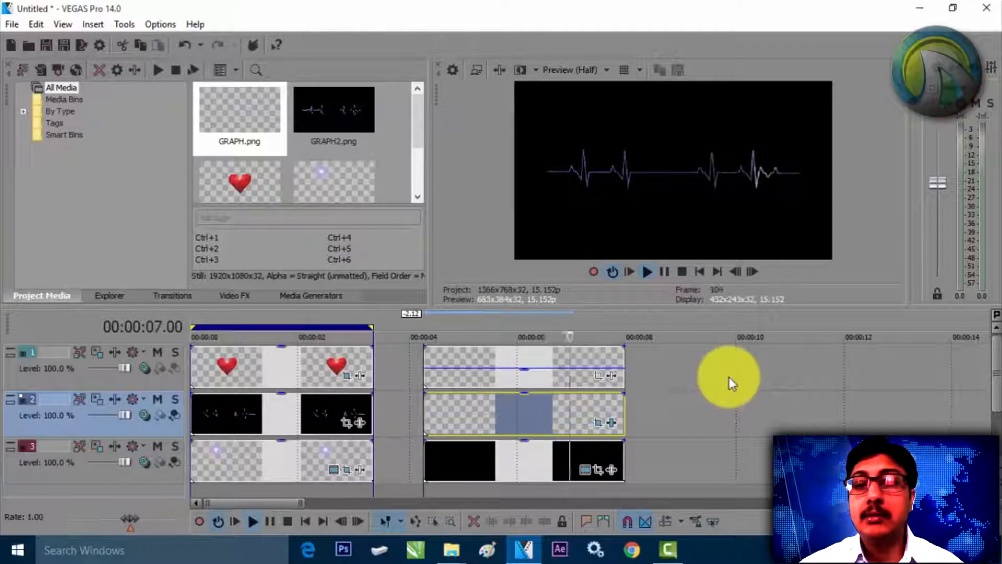
key("space")
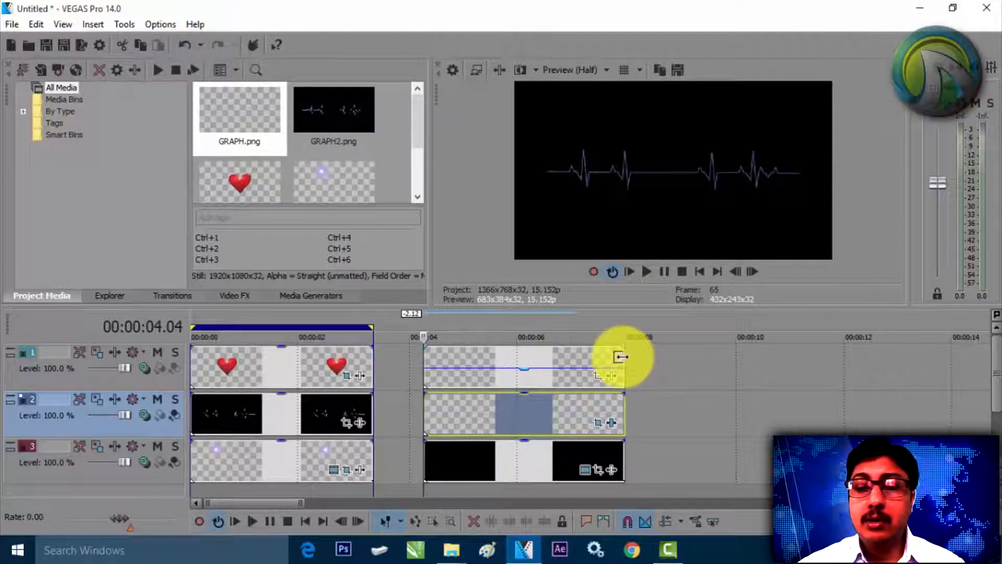
Time-compress the masked graph clip on track 2 by about 1 second 4 frames from its end and play it back
key("ctrl")
left_click_drag(622, 414, 556, 413)
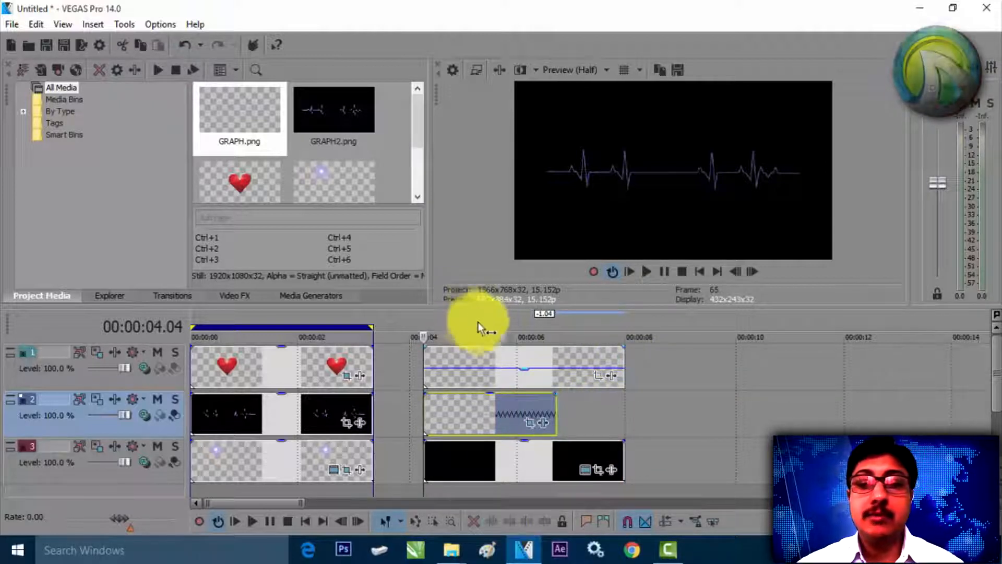
key("space")
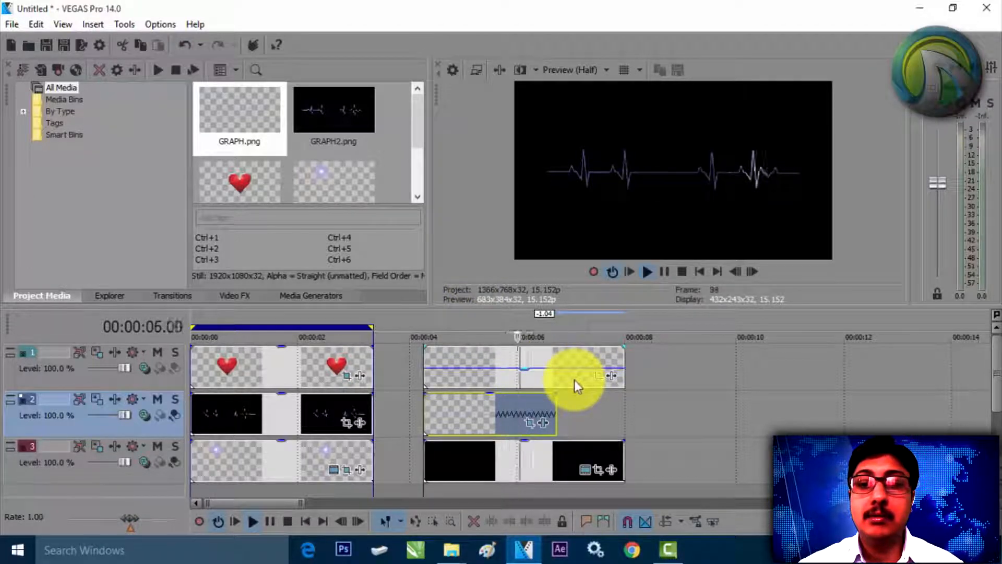
key("space")
Time-compress the track 2 graph clip by about another 1 second 2 frames and play the faster sweep
left_click_drag(555, 405, 495, 407)
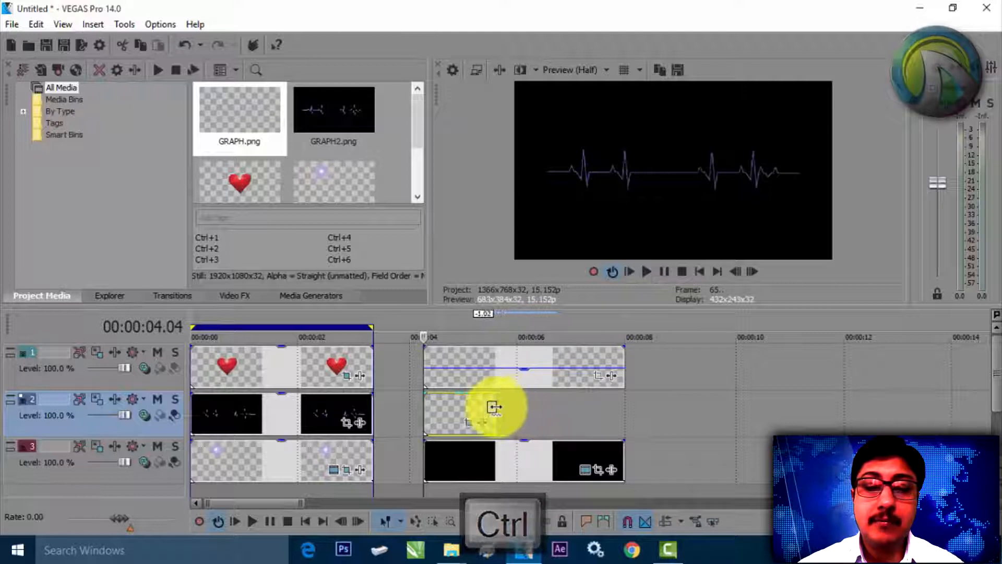
key("space")
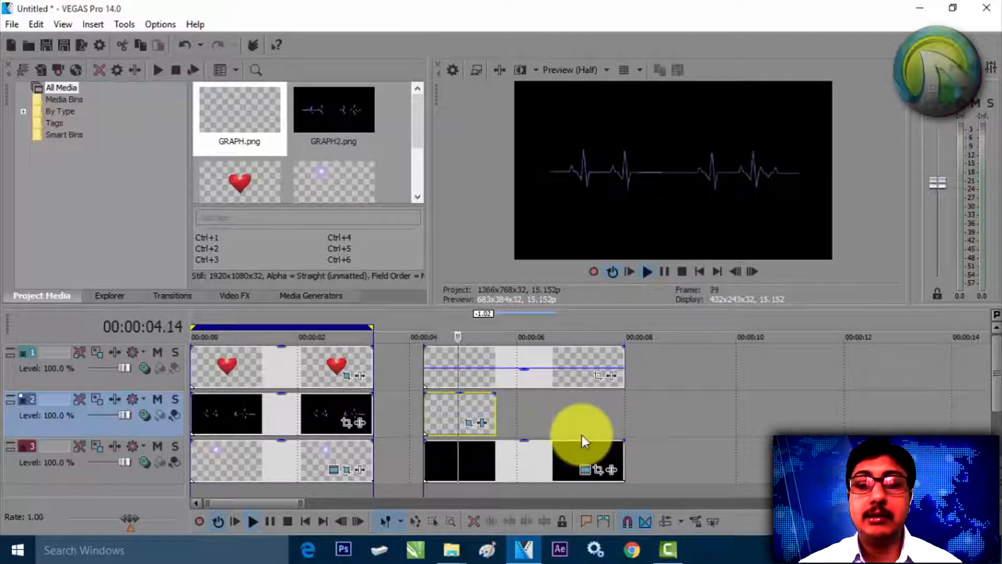
key("space")
key("space")
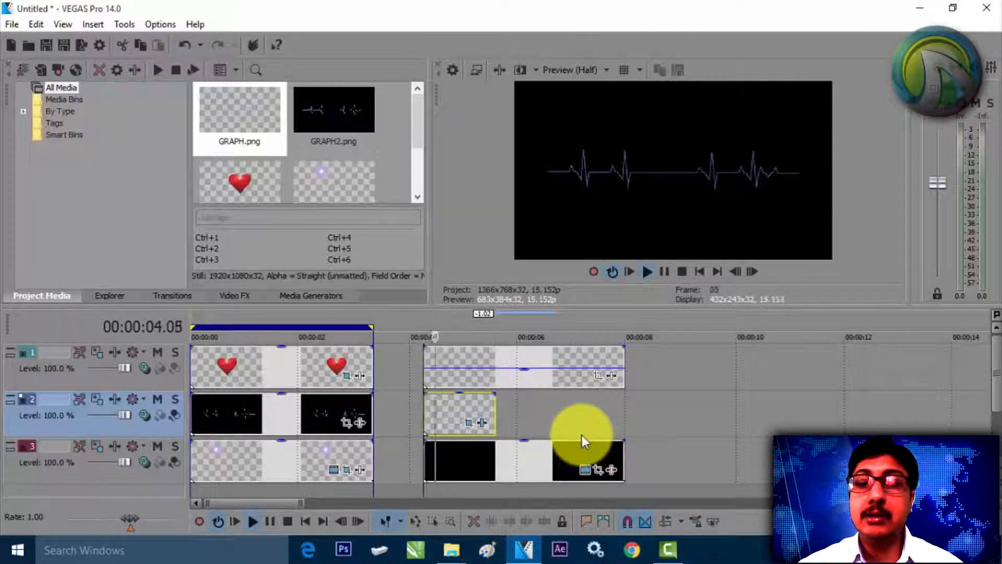
key("space")
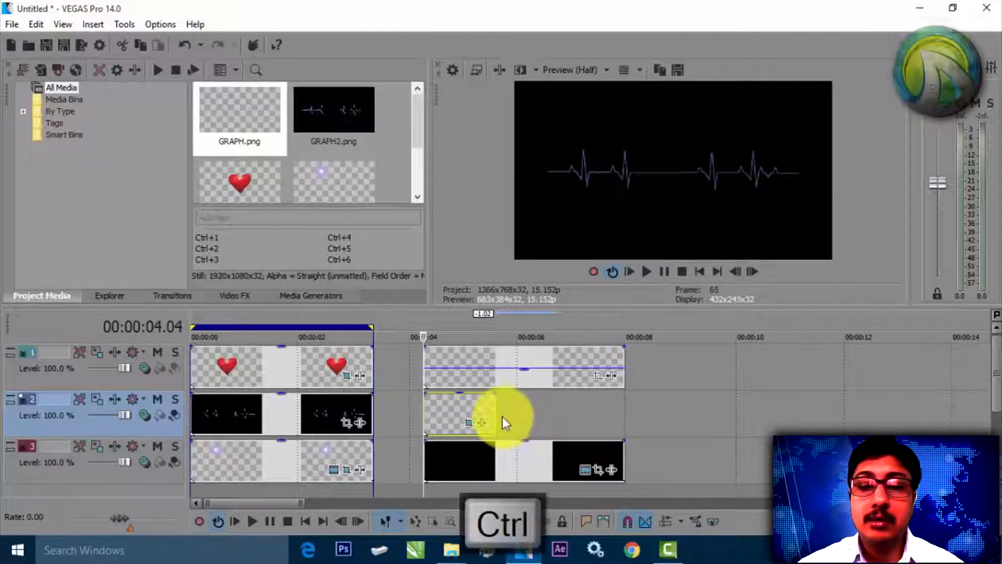
Time-stretch the track 2 graph clip by about 12 frames, ending it shortly after the 6-second mark, and preview the sweep speed
left_click_drag(494, 409, 537, 405, "ctrl")
key("space")
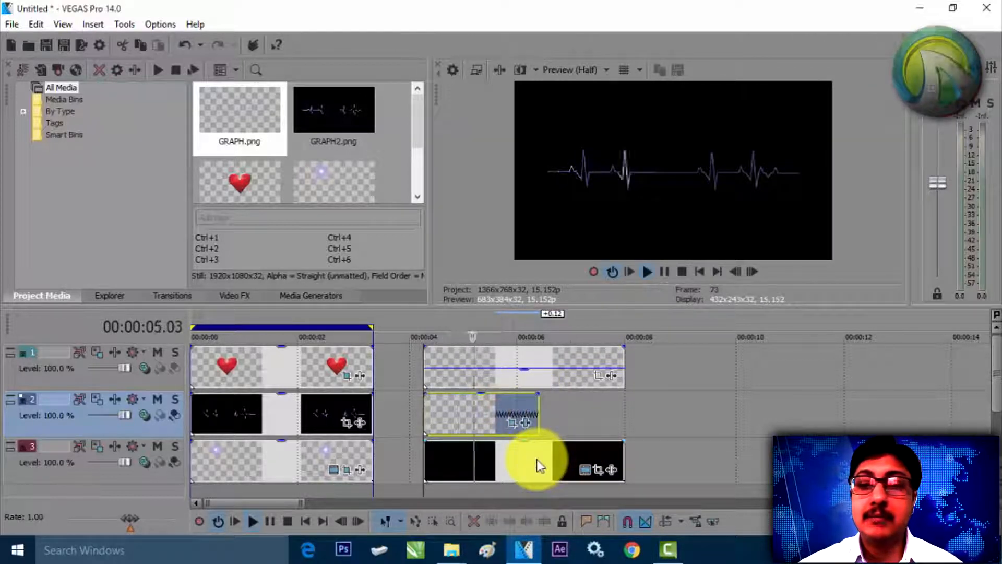
key("space")
key("space")
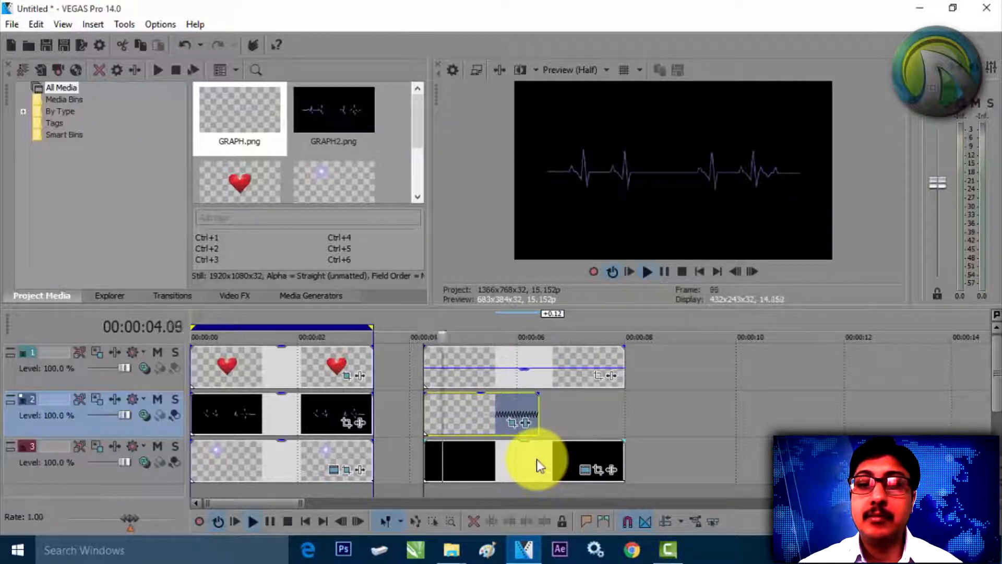
Set the loop region to span the track 2 graph clip, from 00:00:04.04 to just past 6 seconds, and play the sweep on repeat
key("space")
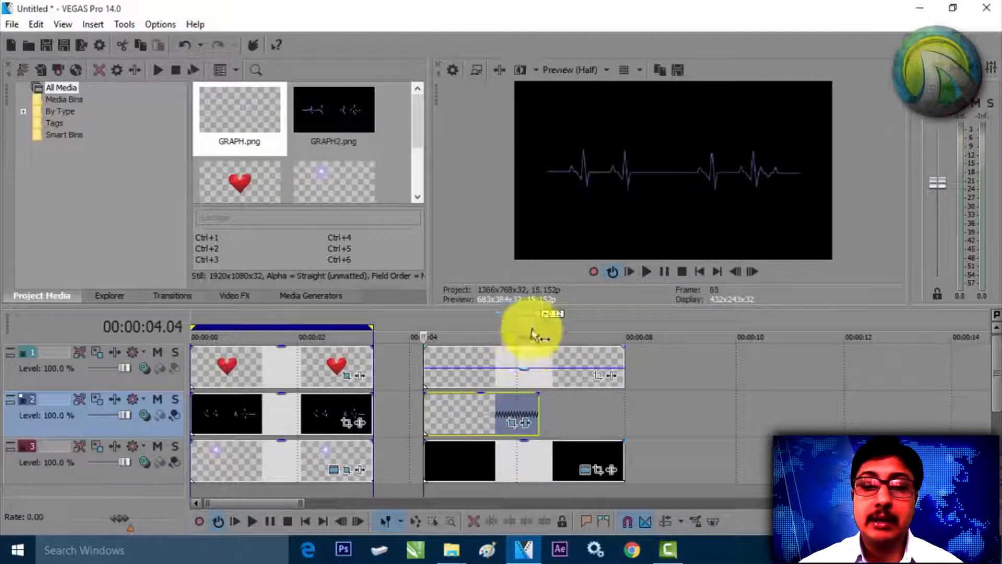
left_click_drag(538, 328, 425, 331)
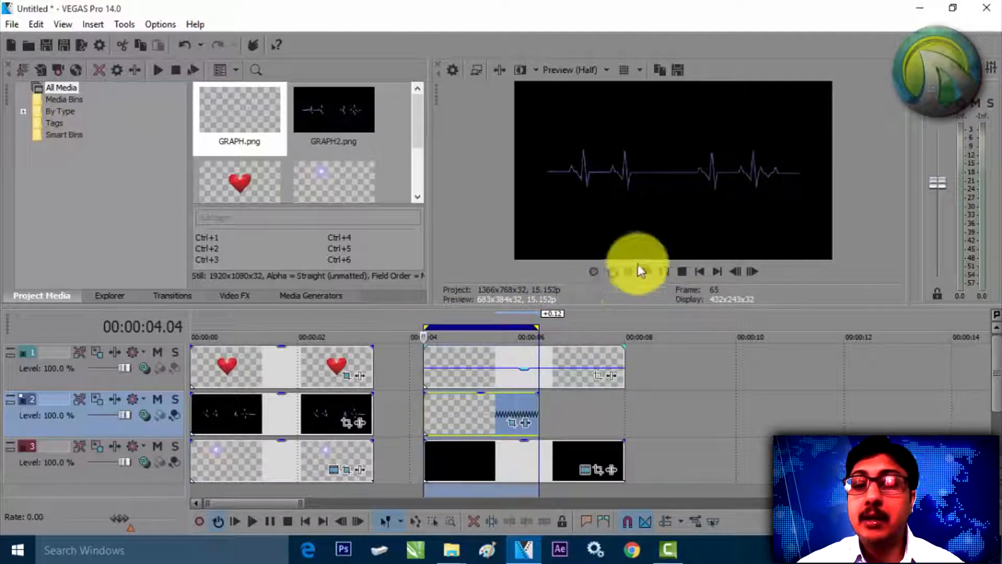
left_click(613, 272)
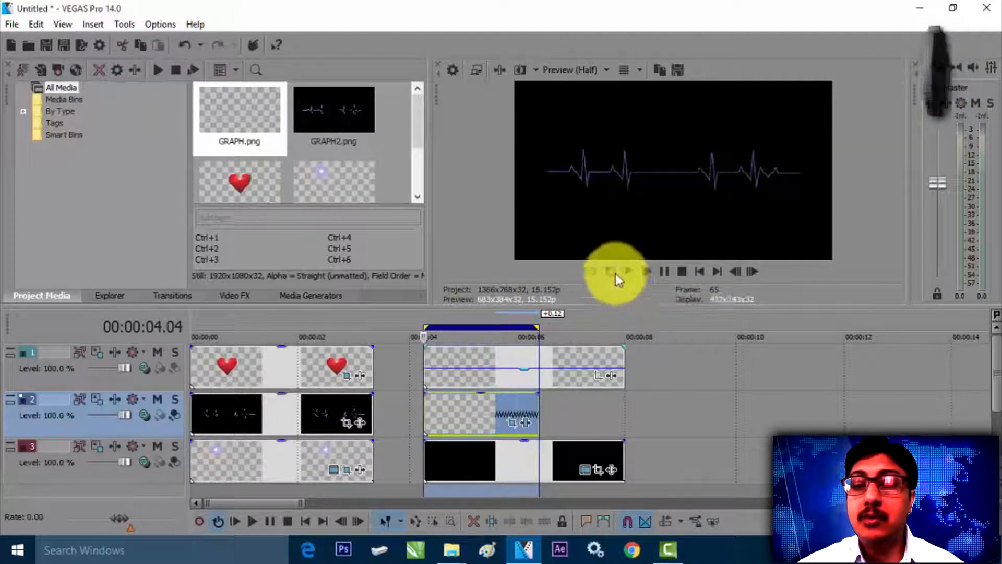
left_click(645, 273)
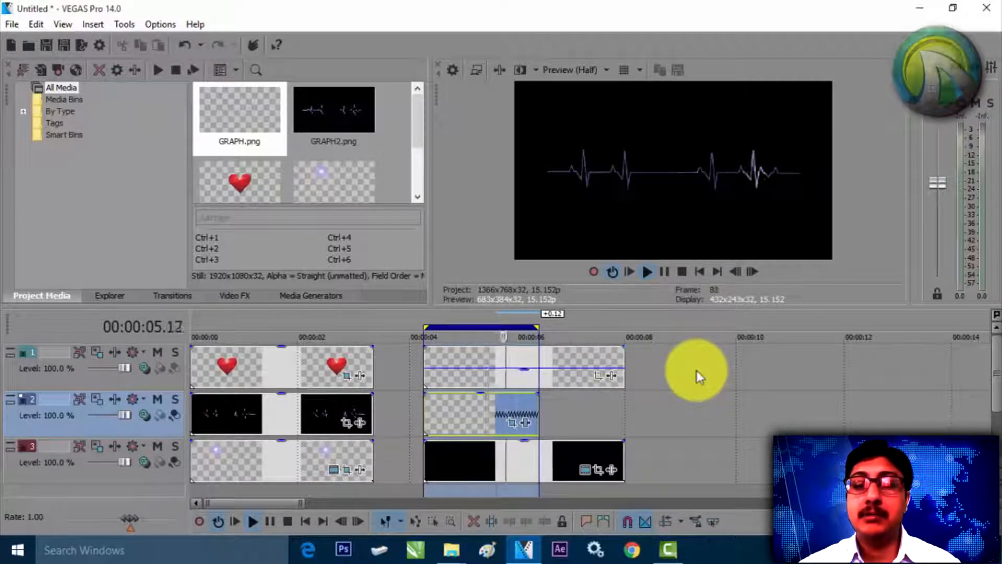
key("space")
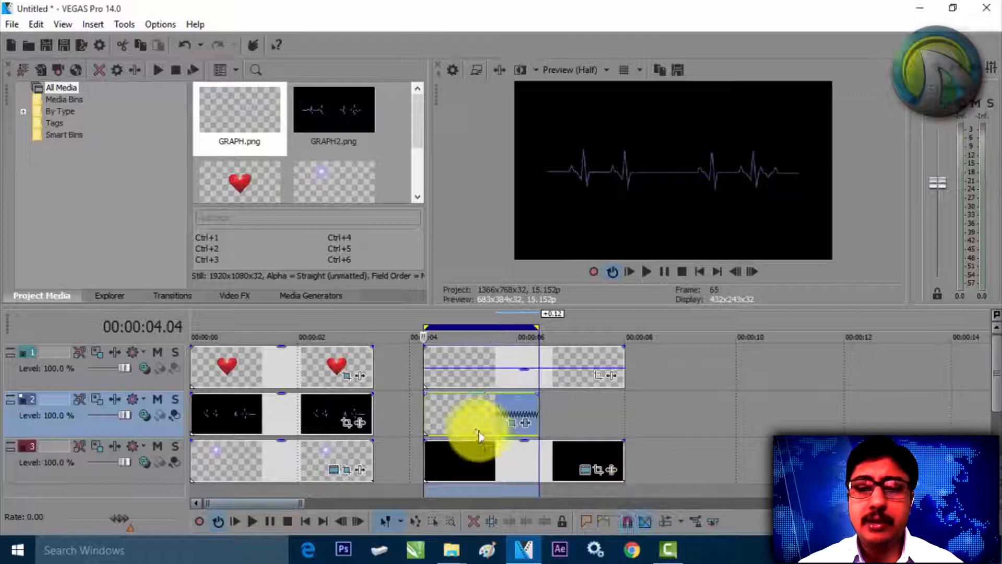
left_click(464, 418)
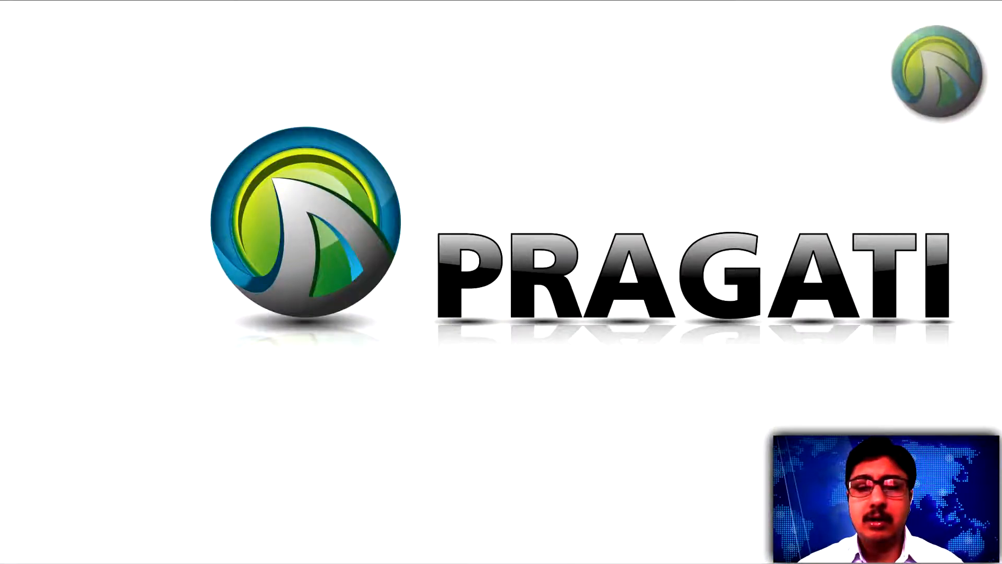